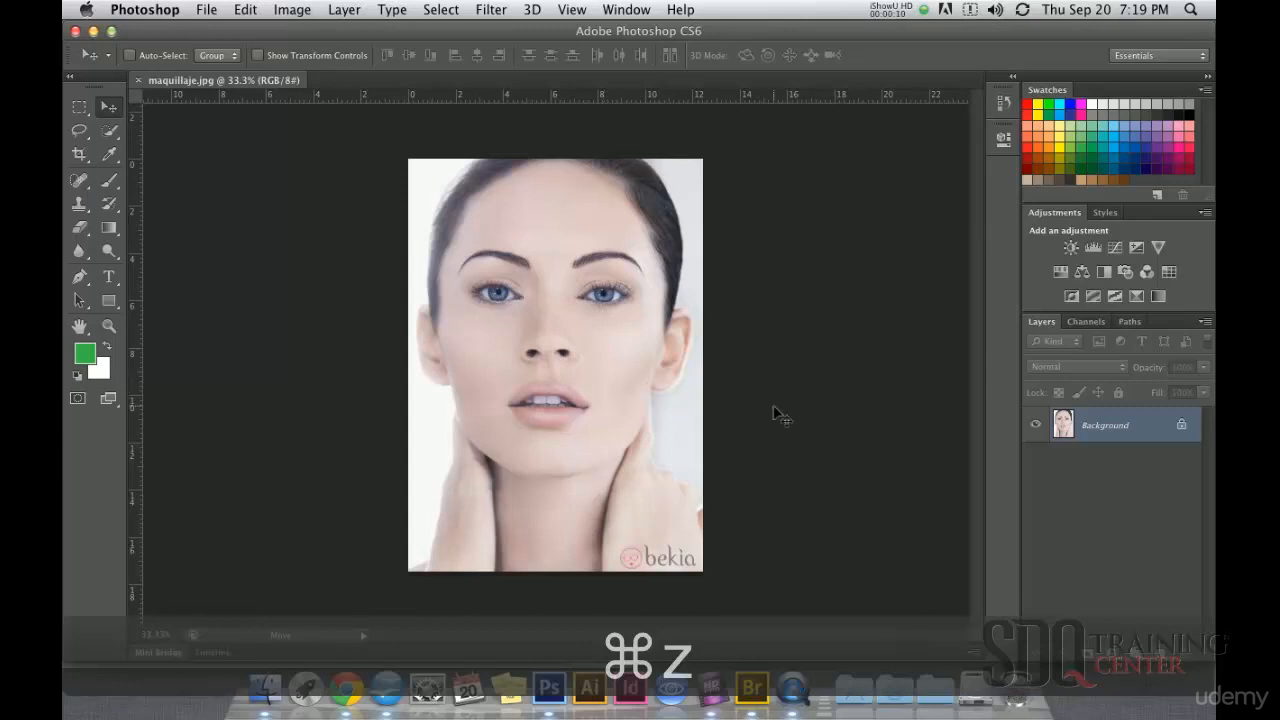
Step: Compare the made-up portrait with the original by repeatedly undoing and redoing the last change
key(super+z)
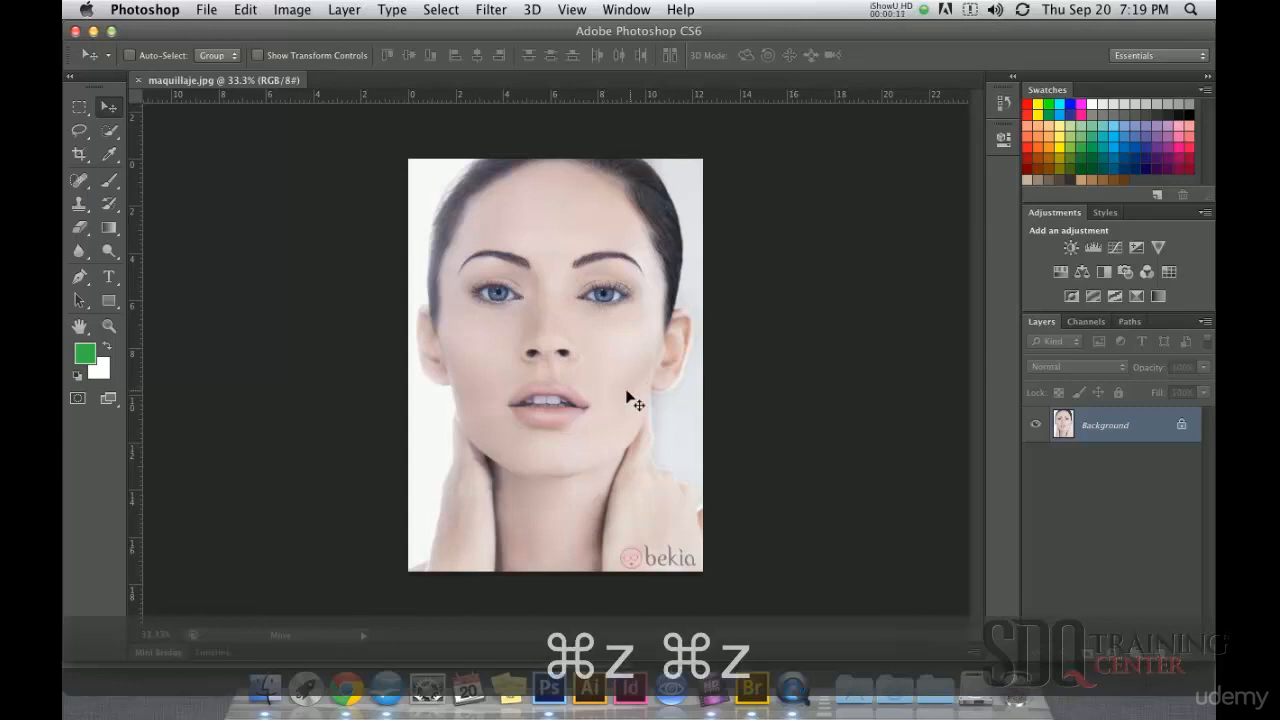
click(197, 16)
click(277, 66)
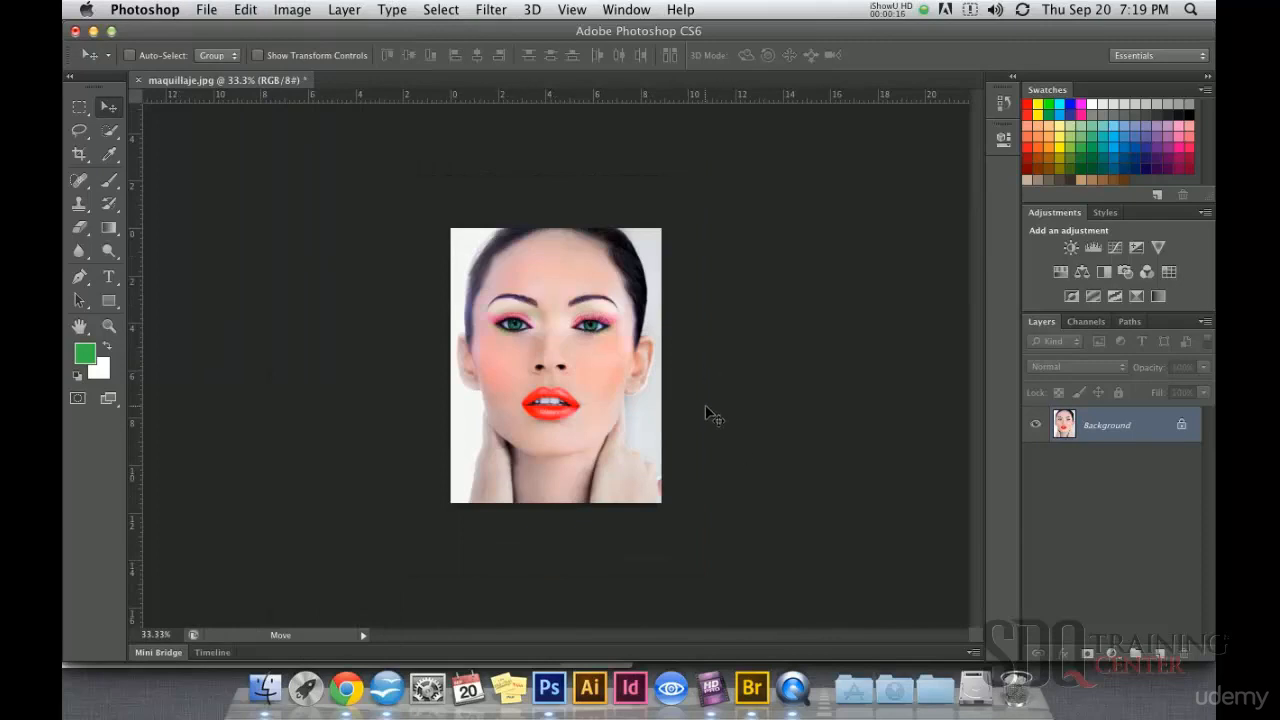
key(super+z)
key(super+z)
key(super+z)
key(super+z)
key(super+z)
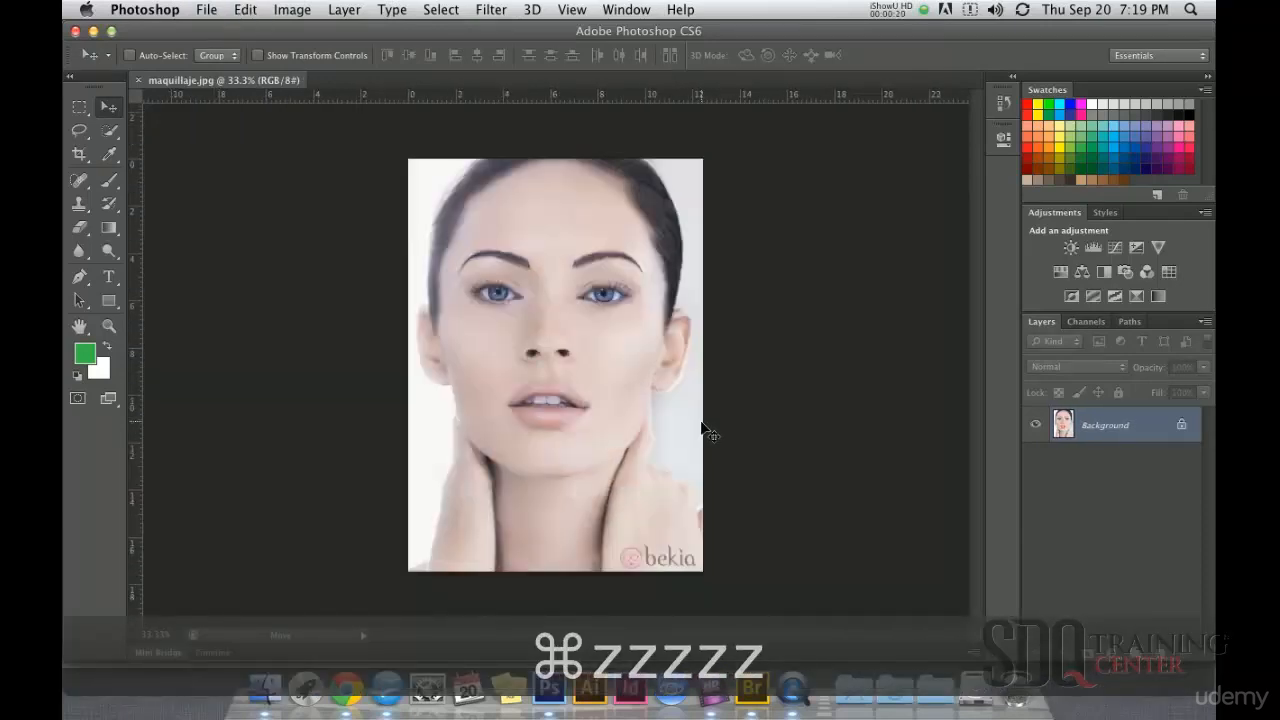
key(super+z)
key(super+z)
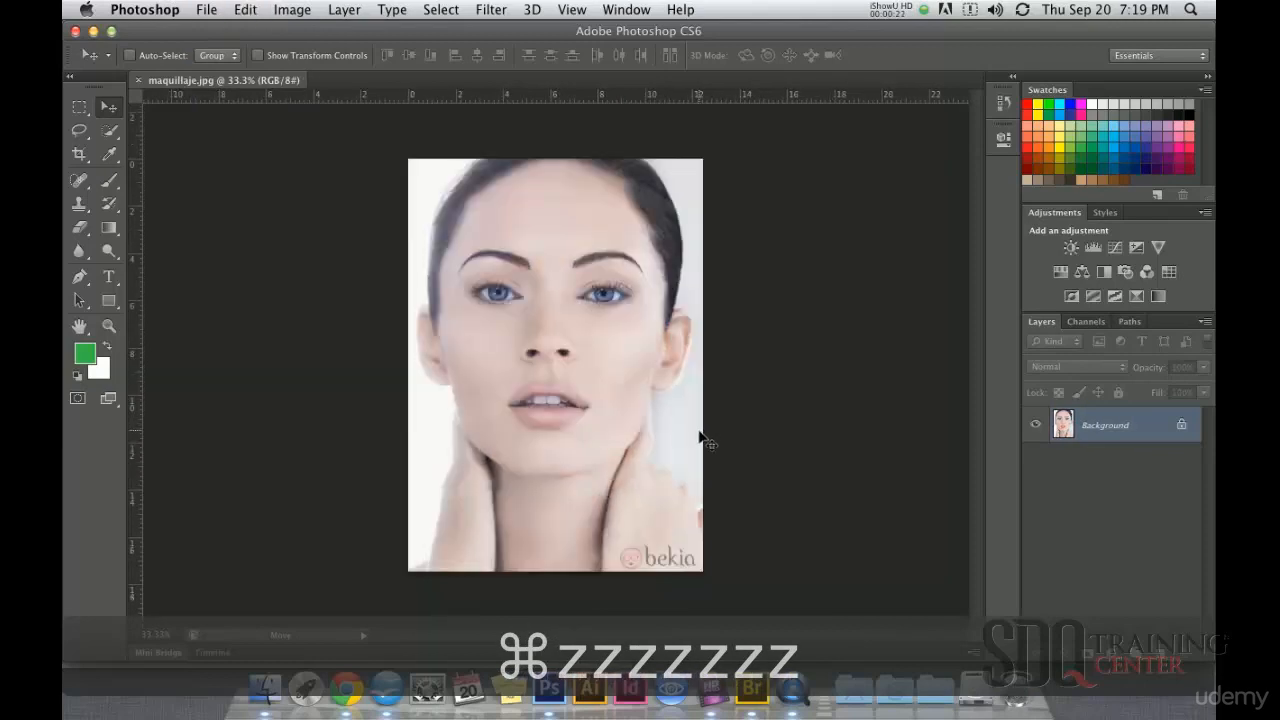
Step: Crop away the bottom strip of the portrait that contains the bekia logo
key(c)
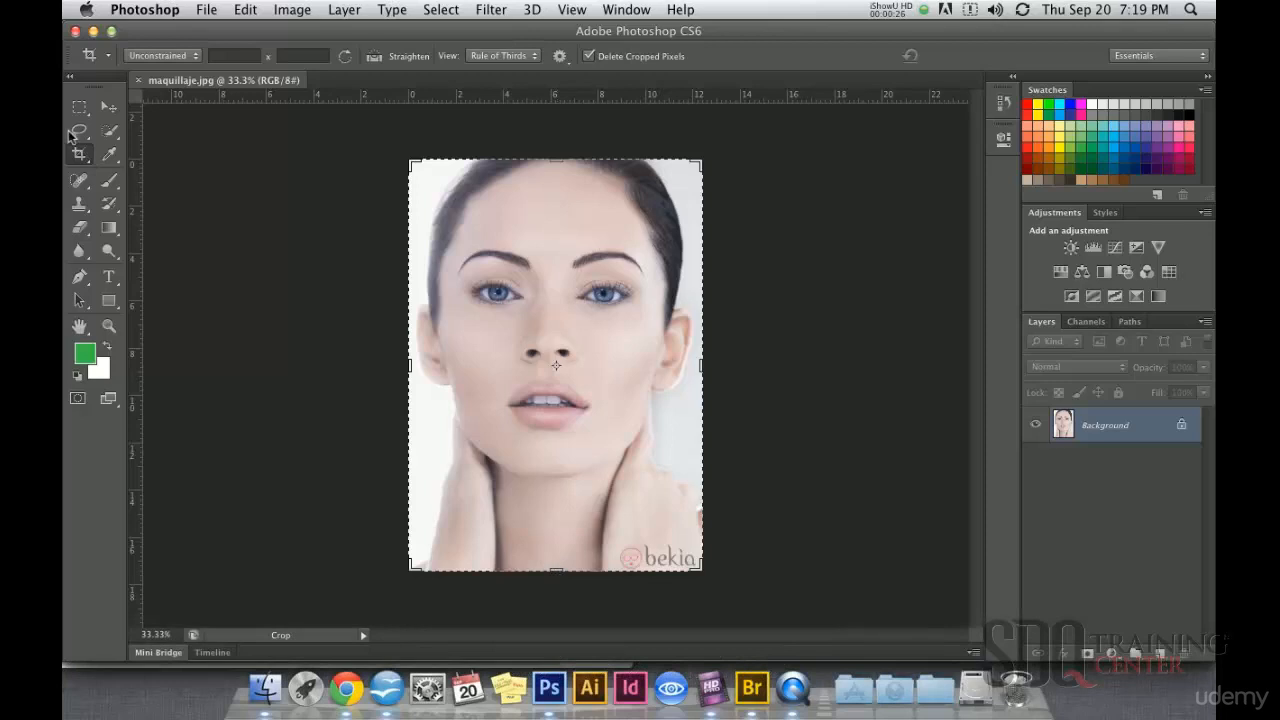
drag(557, 566, 562, 537)
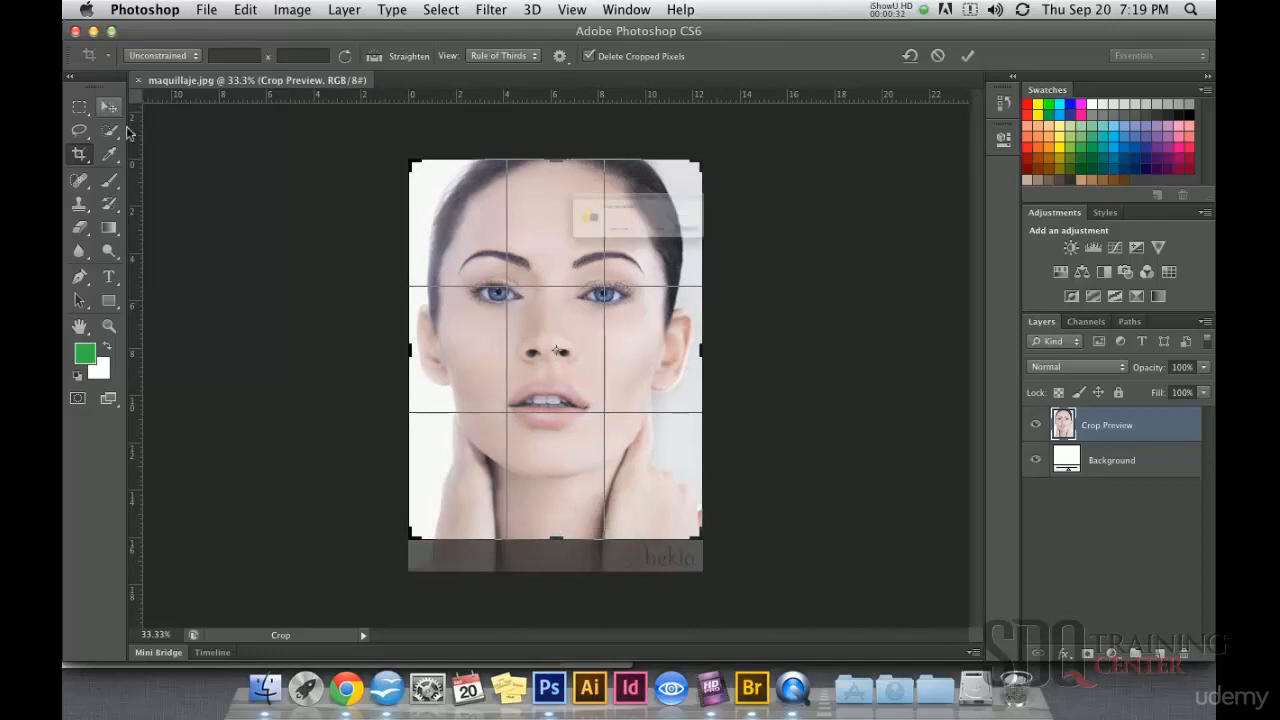
click(108, 106)
click(788, 258)
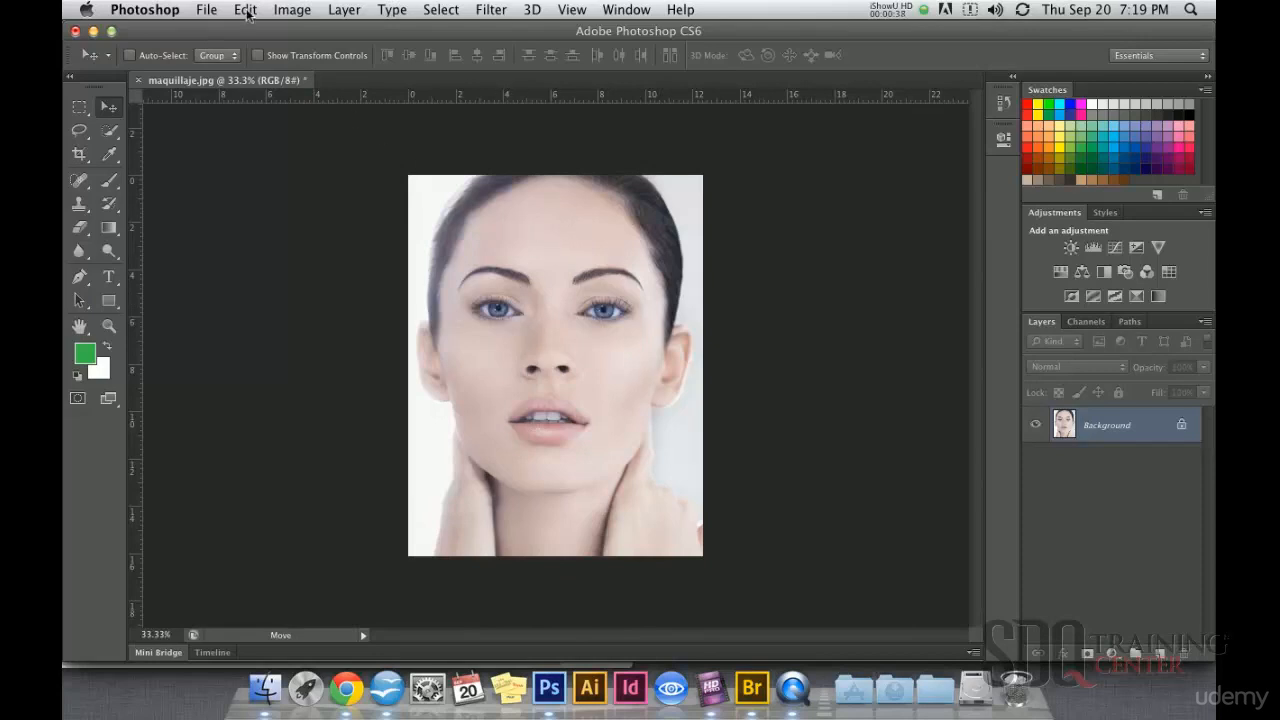
Step: Darken the photo's shadows with a Levels adjustment, setting the black input level to 35
click(292, 10)
mouse_move(425, 66)
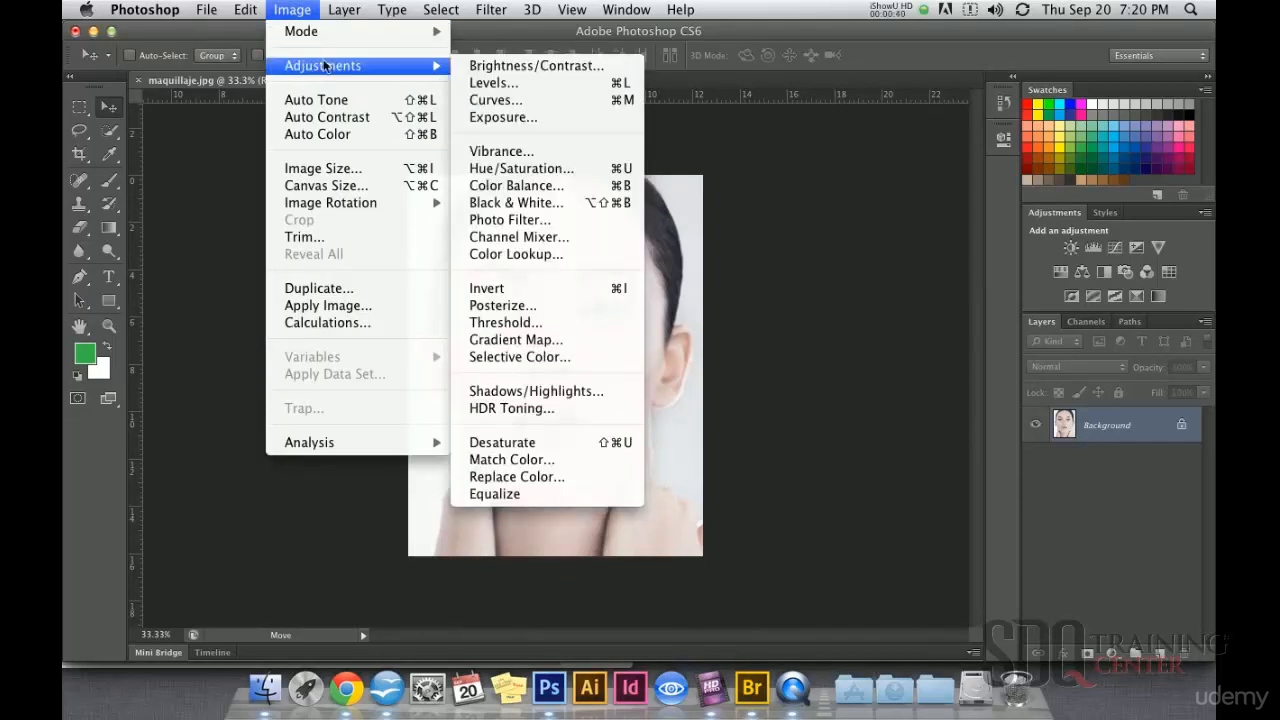
click(482, 90)
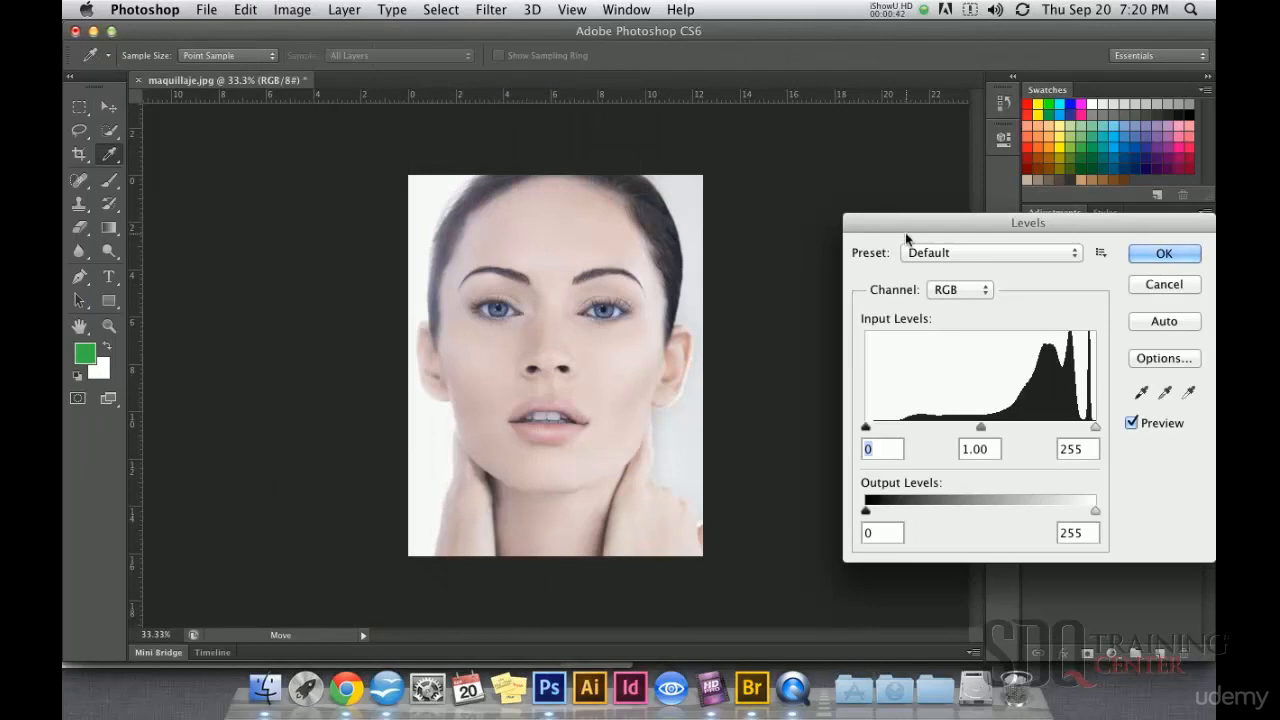
drag(908, 217, 838, 143)
drag(797, 354, 826, 359)
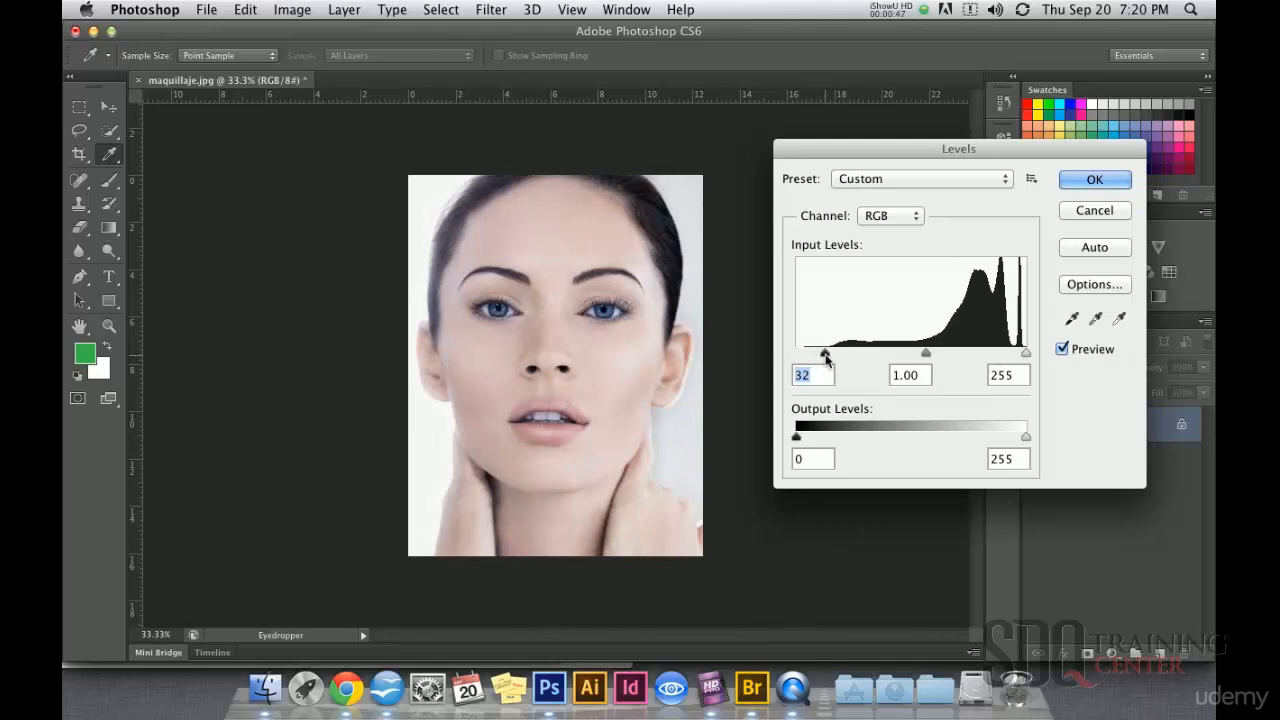
click(1094, 180)
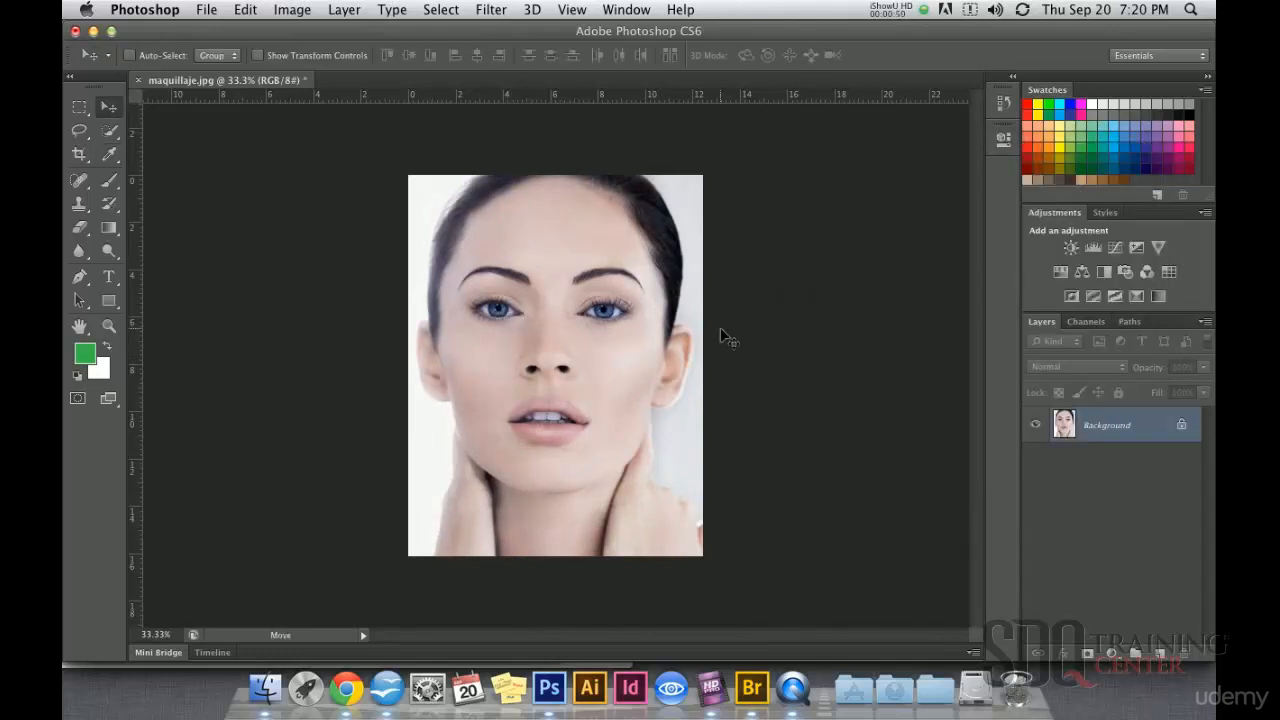
Step: Set up the Brush with a green foreground color, Hue blending mode and 100% opacity for recoloring the eyes
click(603, 337)
click(540, 365)
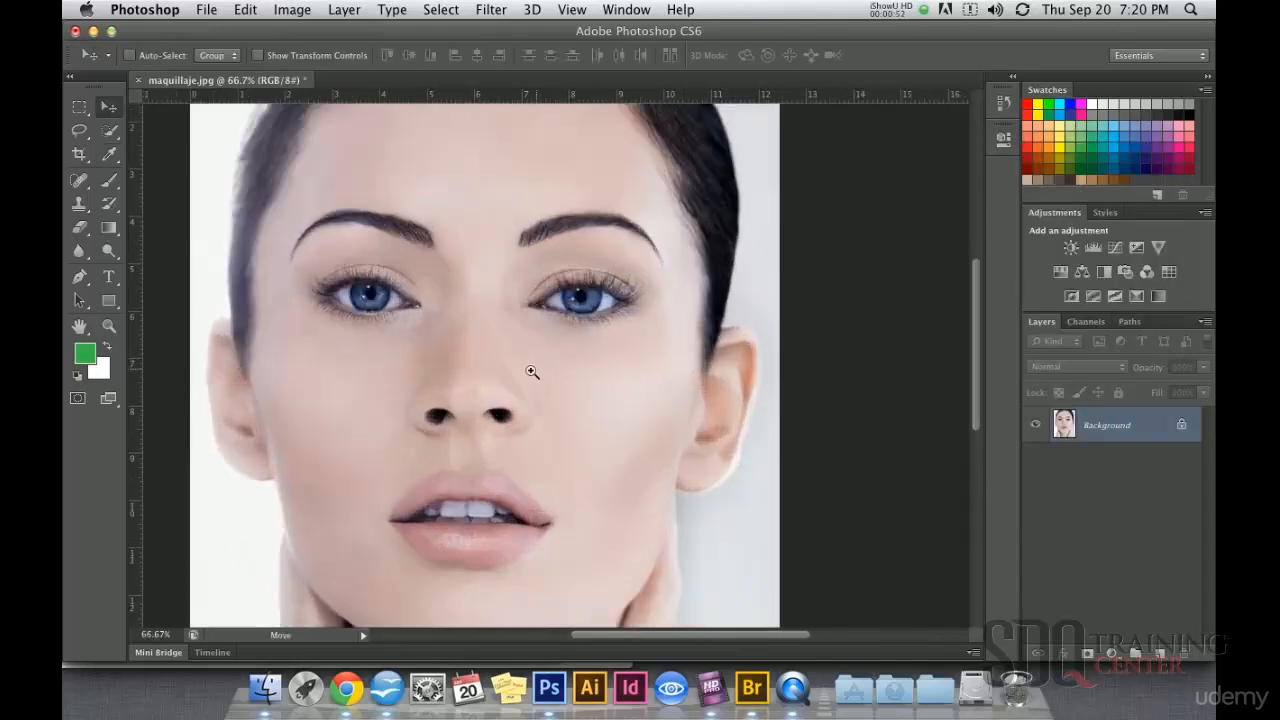
click(440, 339)
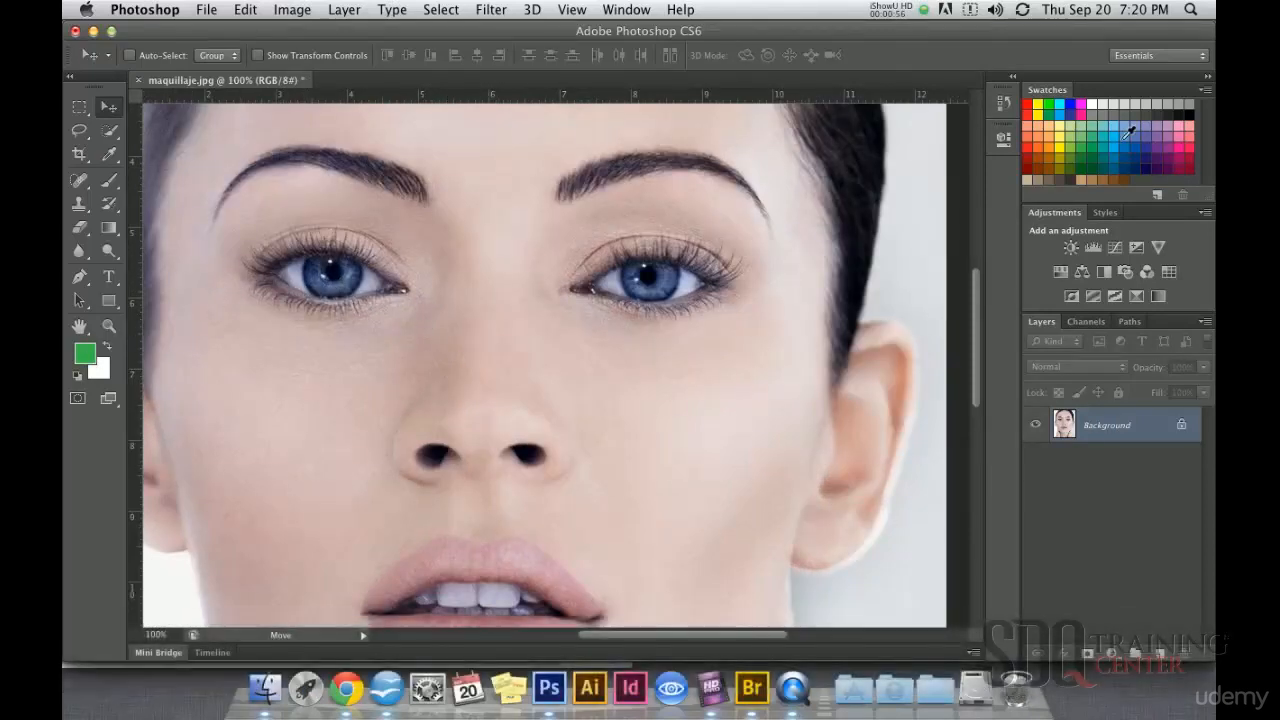
click(1100, 143)
key(b)
click(303, 60)
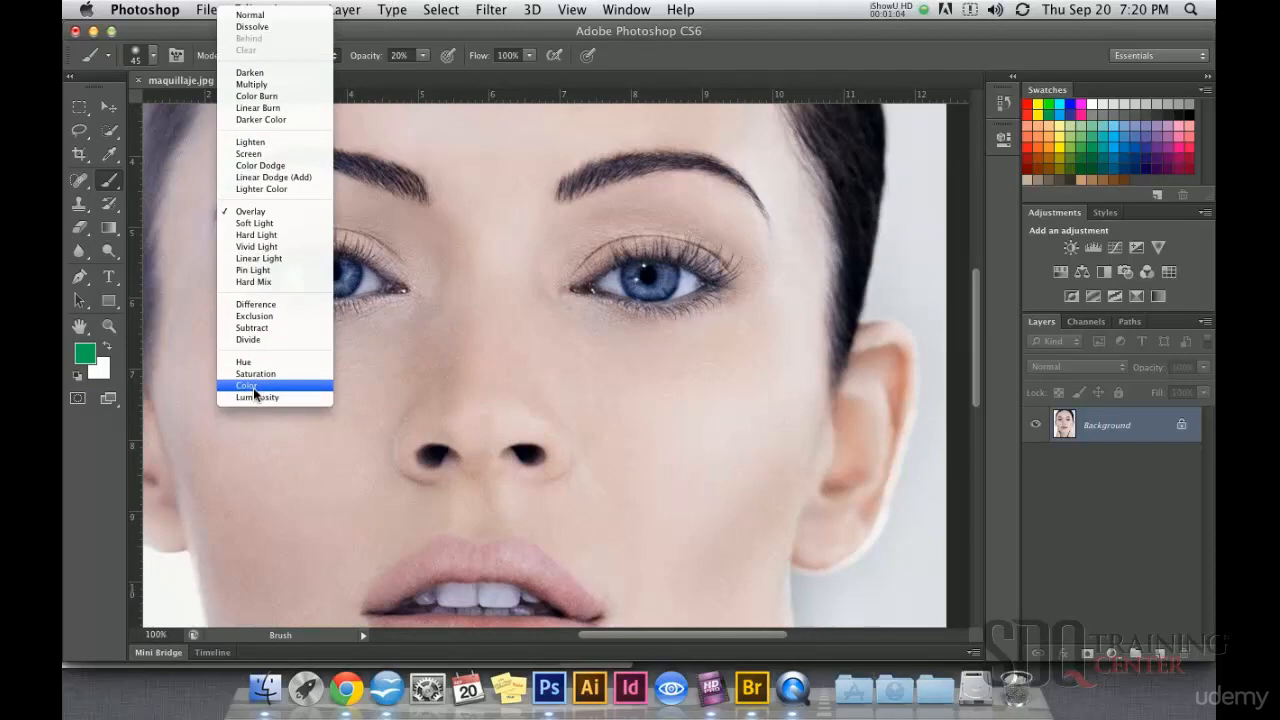
click(245, 362)
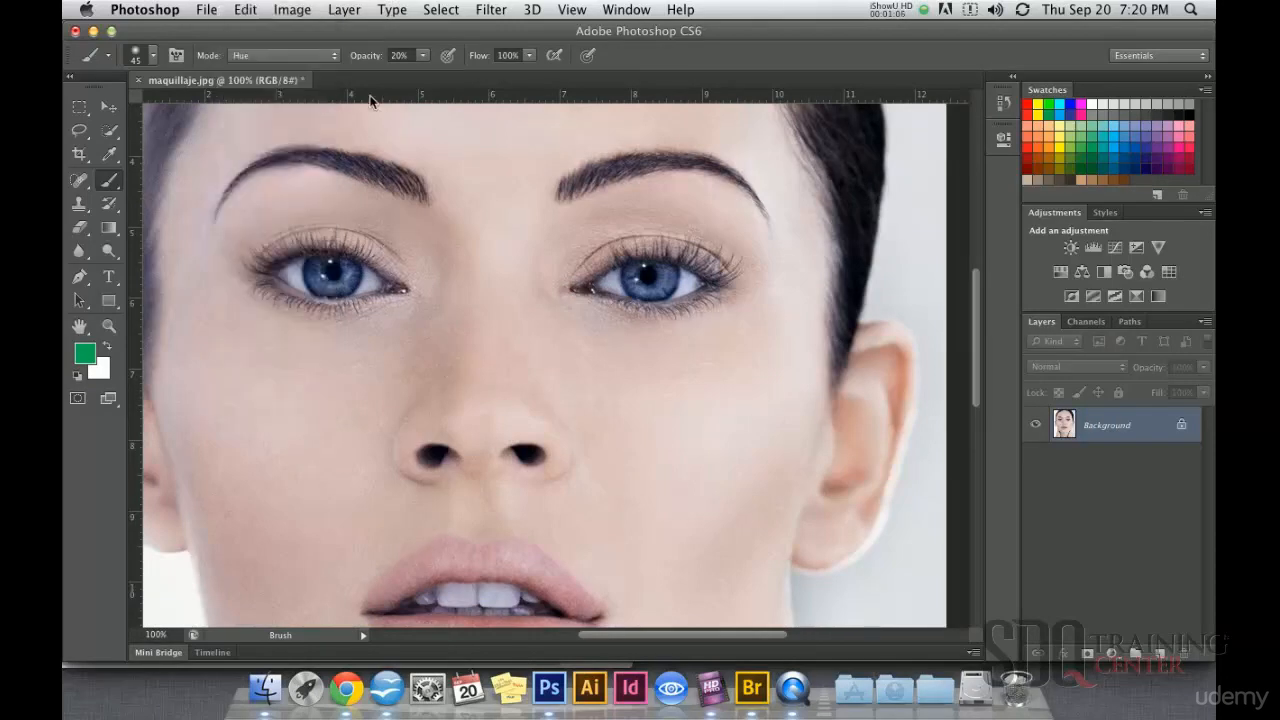
click(418, 60)
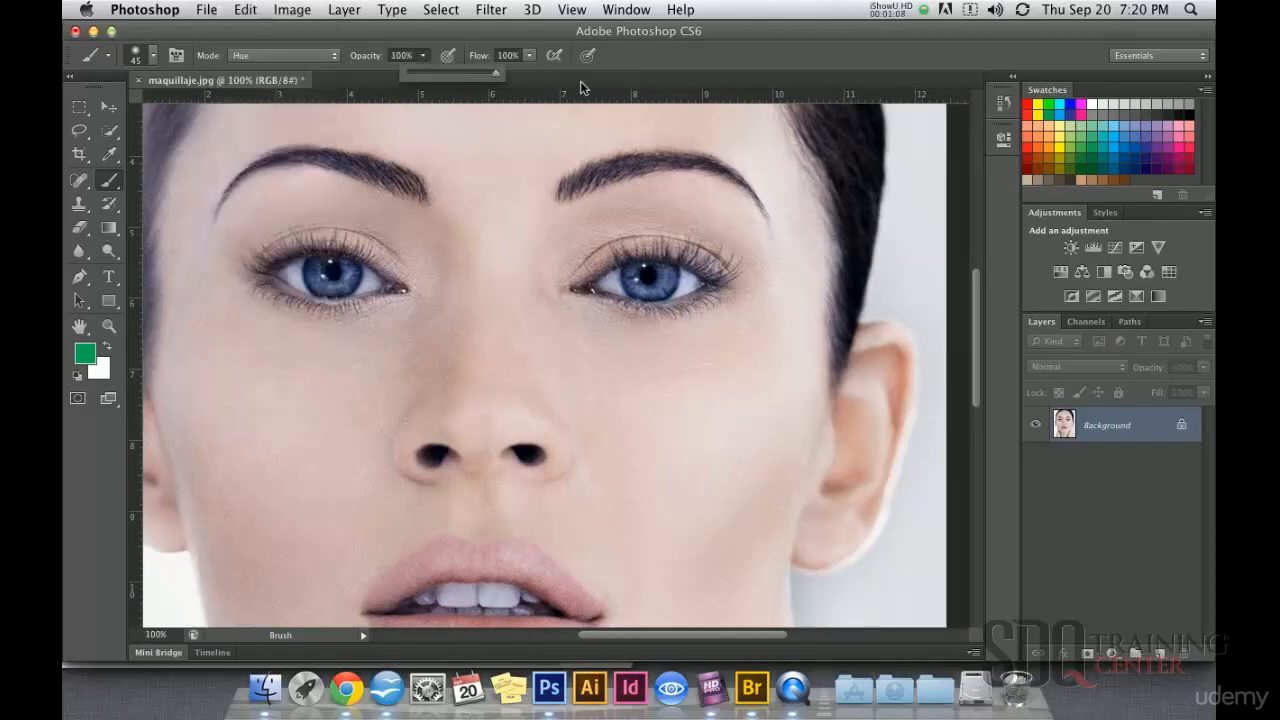
Step: Reduce the brush size to 21 px and paint the iris on the photo's left side green
super+click(354, 276)
super+click(353, 278)
super+click(353, 279)
drag(333, 306, 472, 293)
right_click(428, 262)
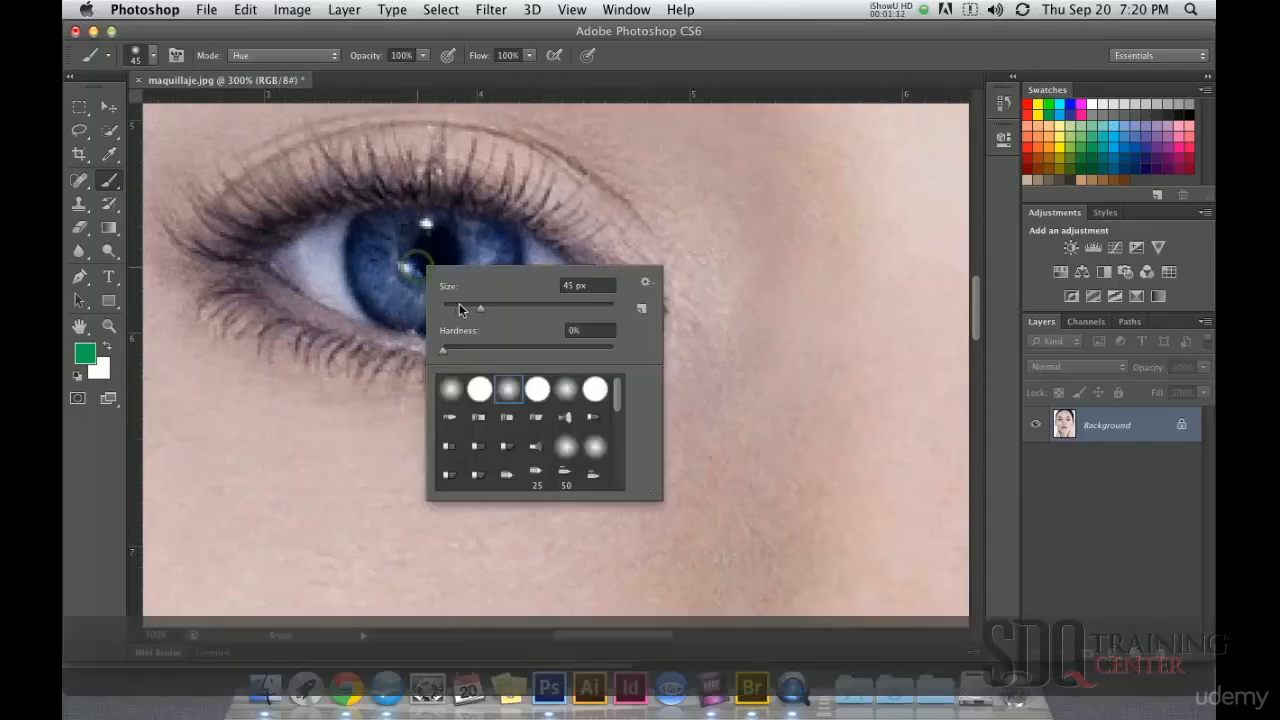
mouse_move(396, 250)
mouse_down()
mouse_move(394, 289)
mouse_move(418, 298)
mouse_move(395, 298)
mouse_move(376, 237)
mouse_move(364, 242)
mouse_move(369, 266)
mouse_move(377, 233)
mouse_move(393, 228)
mouse_move(499, 246)
mouse_move(485, 291)
mouse_move(410, 307)
mouse_move(463, 270)
mouse_move(384, 254)
mouse_move(445, 258)
mouse_move(401, 290)
mouse_move(391, 275)
mouse_move(400, 308)
mouse_move(384, 300)
mouse_move(378, 290)
mouse_move(427, 300)
mouse_move(470, 287)
mouse_move(484, 269)
mouse_move(470, 300)
mouse_up()
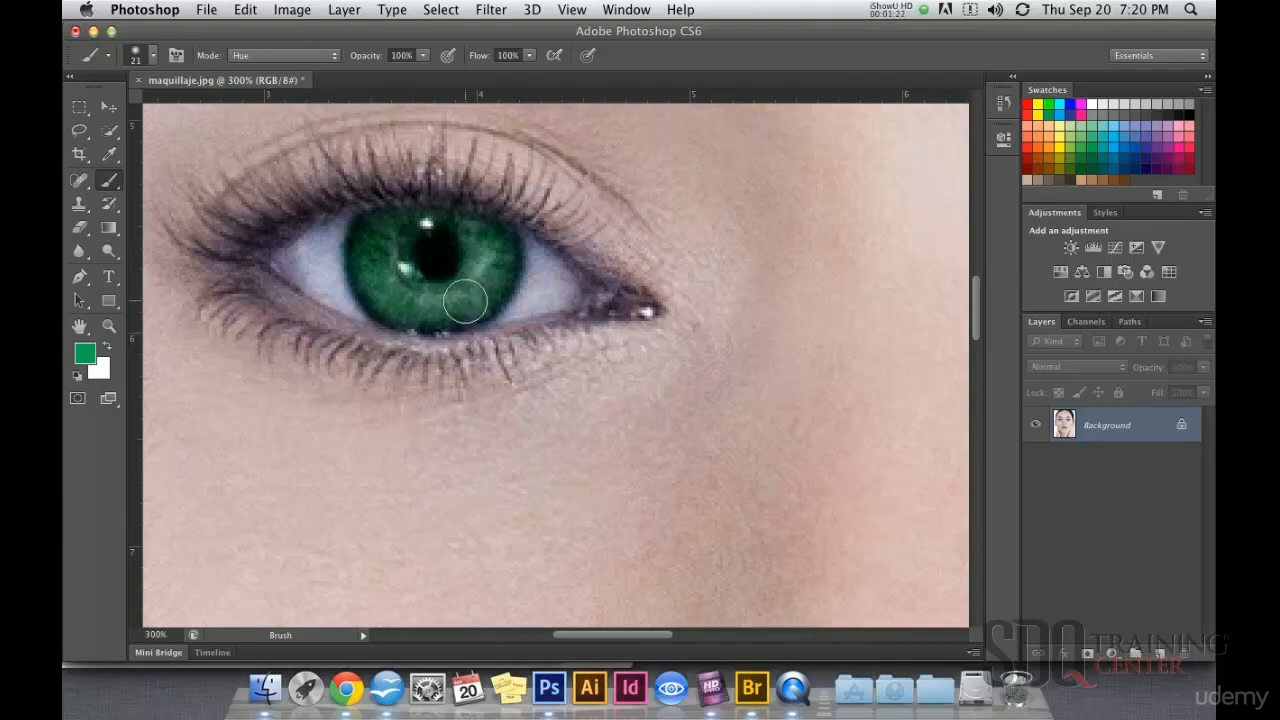
Step: Paint the iris on the photo's right side green and view the whole portrait
drag(831, 287, 466, 291)
drag(310, 306, 420, 314)
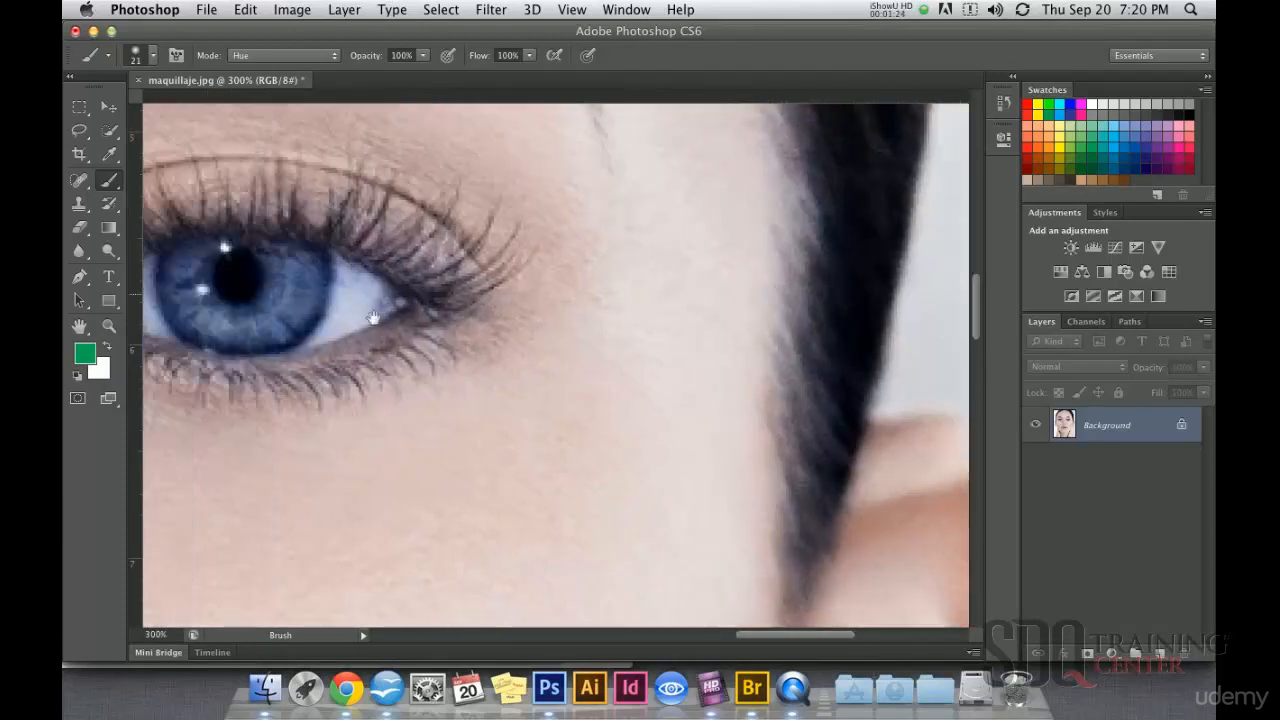
mouse_move(297, 271)
mouse_down()
mouse_move(412, 263)
mouse_move(420, 286)
mouse_move(380, 325)
mouse_move(334, 330)
mouse_move(295, 288)
mouse_move(329, 318)
mouse_move(374, 290)
mouse_move(341, 279)
mouse_move(374, 280)
mouse_move(373, 261)
mouse_move(338, 267)
mouse_up()
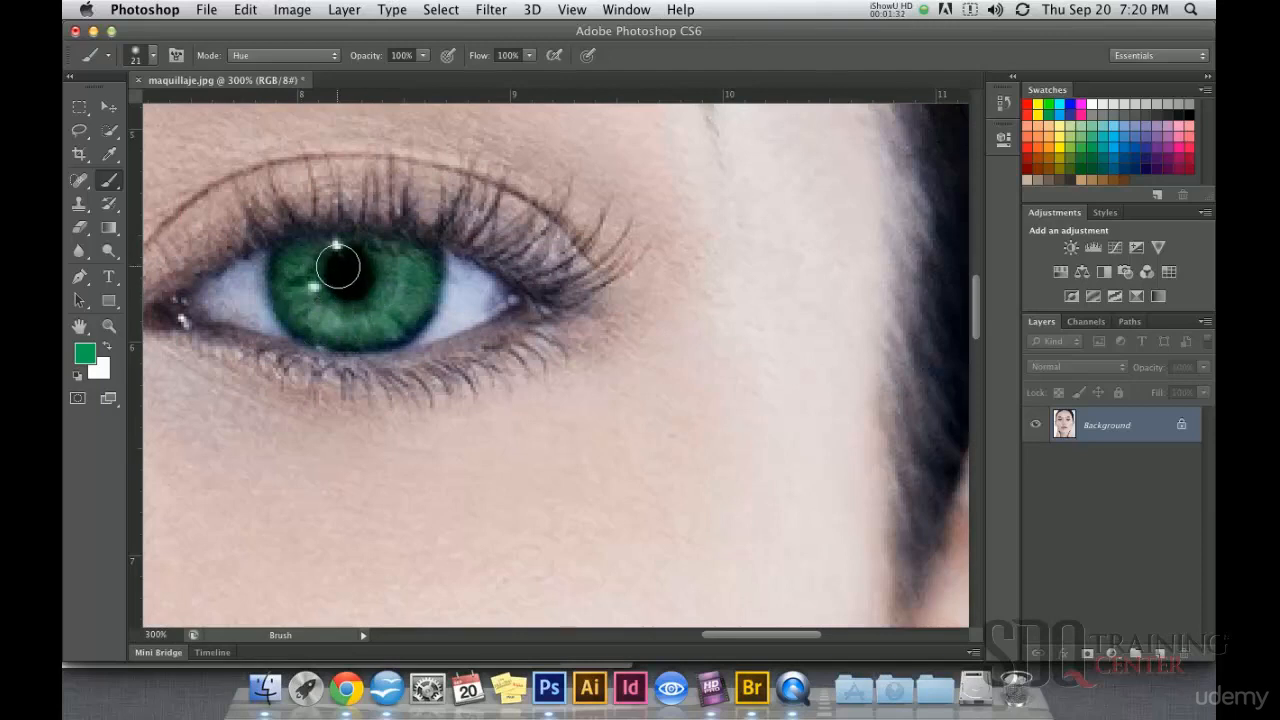
key(super+0)
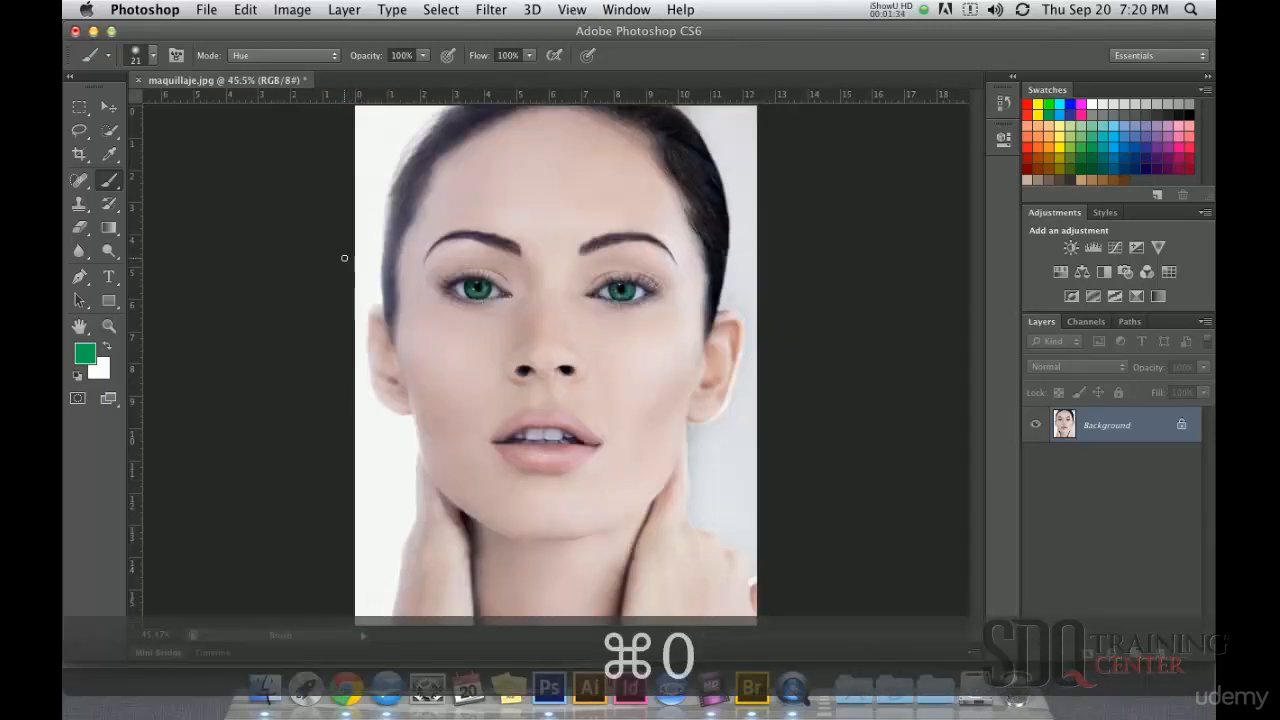
click(109, 106)
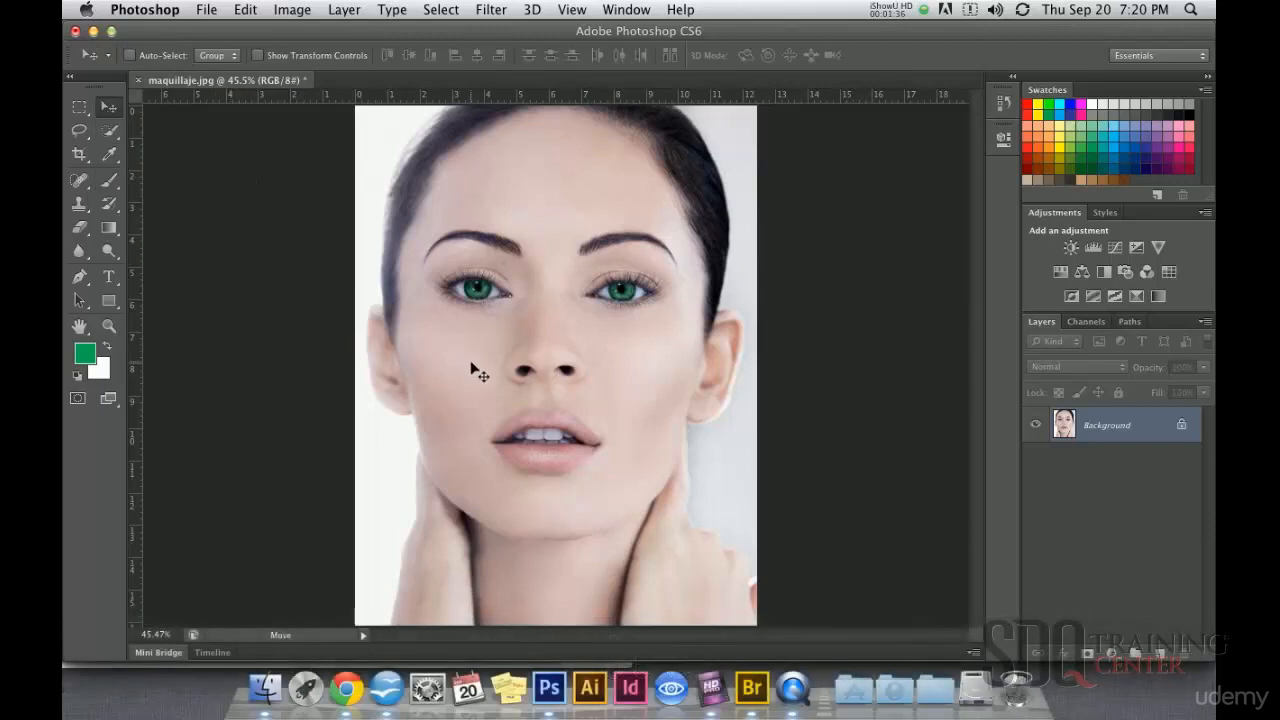
Step: Choose a hot pink foreground color and try tinting the upper lip with the Hue-mode brush
drag(590, 469, 591, 469)
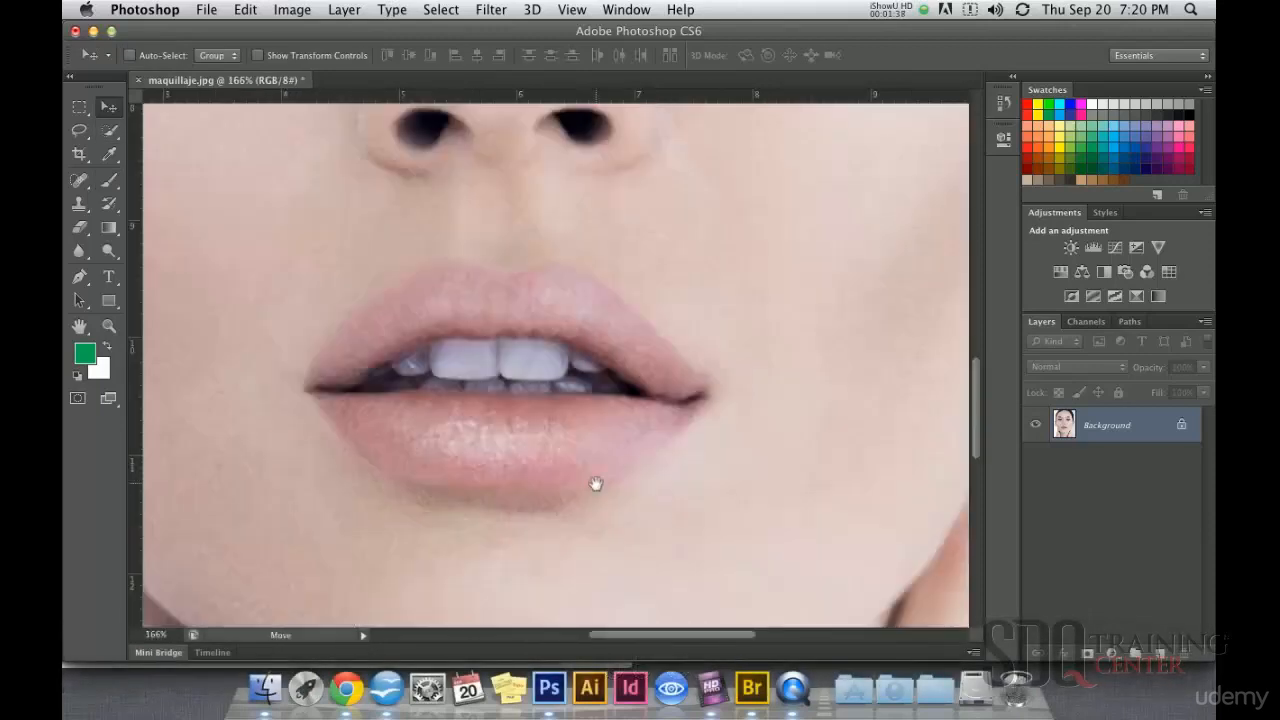
drag(728, 525, 771, 554)
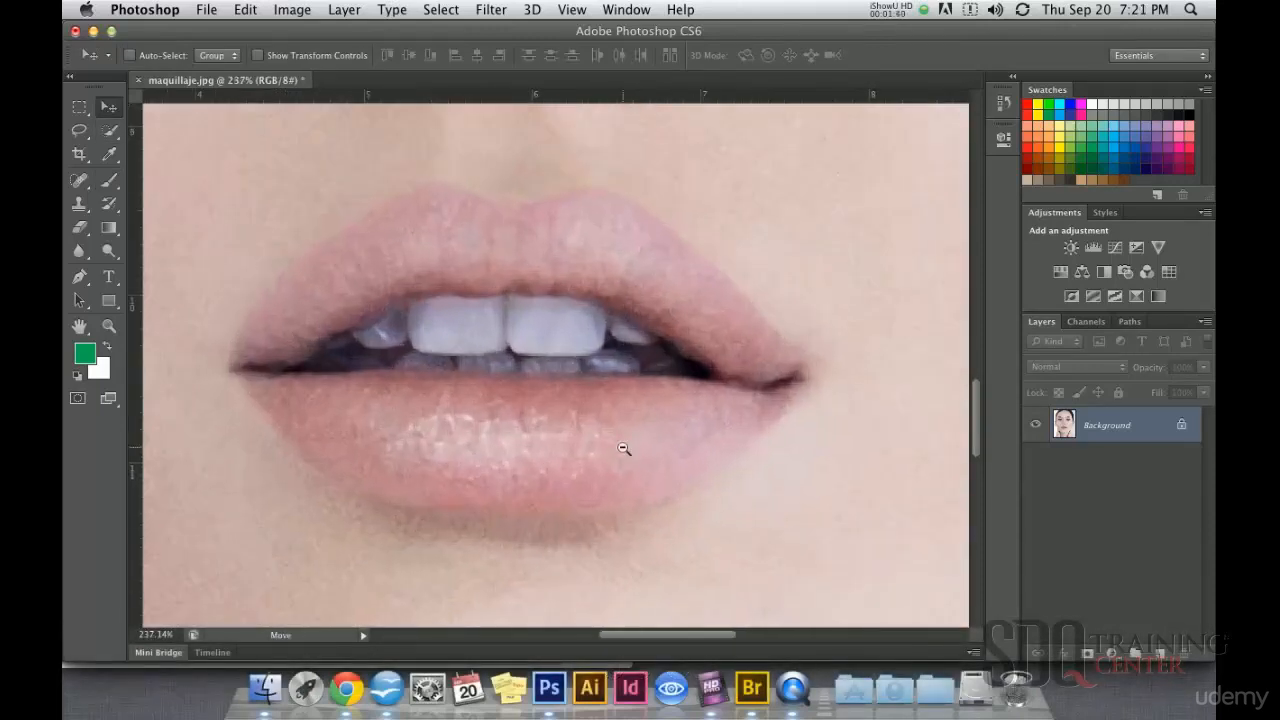
alt+super+click(624, 447)
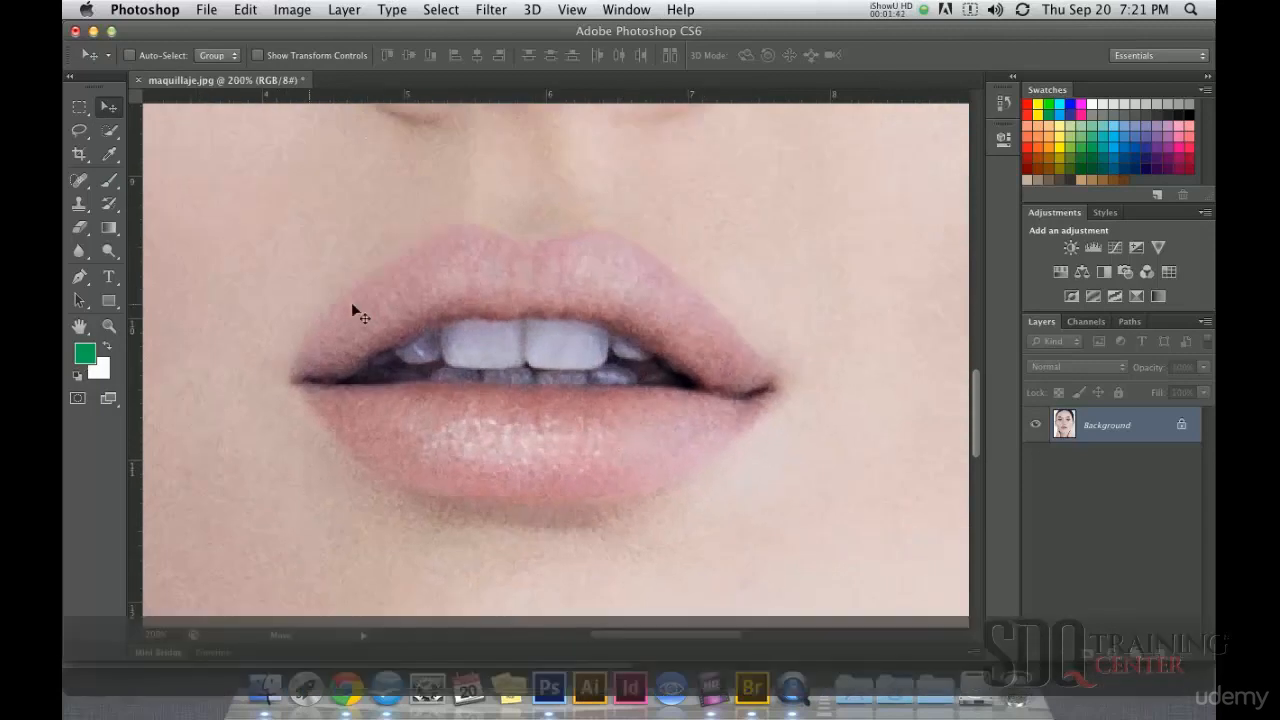
click(1028, 104)
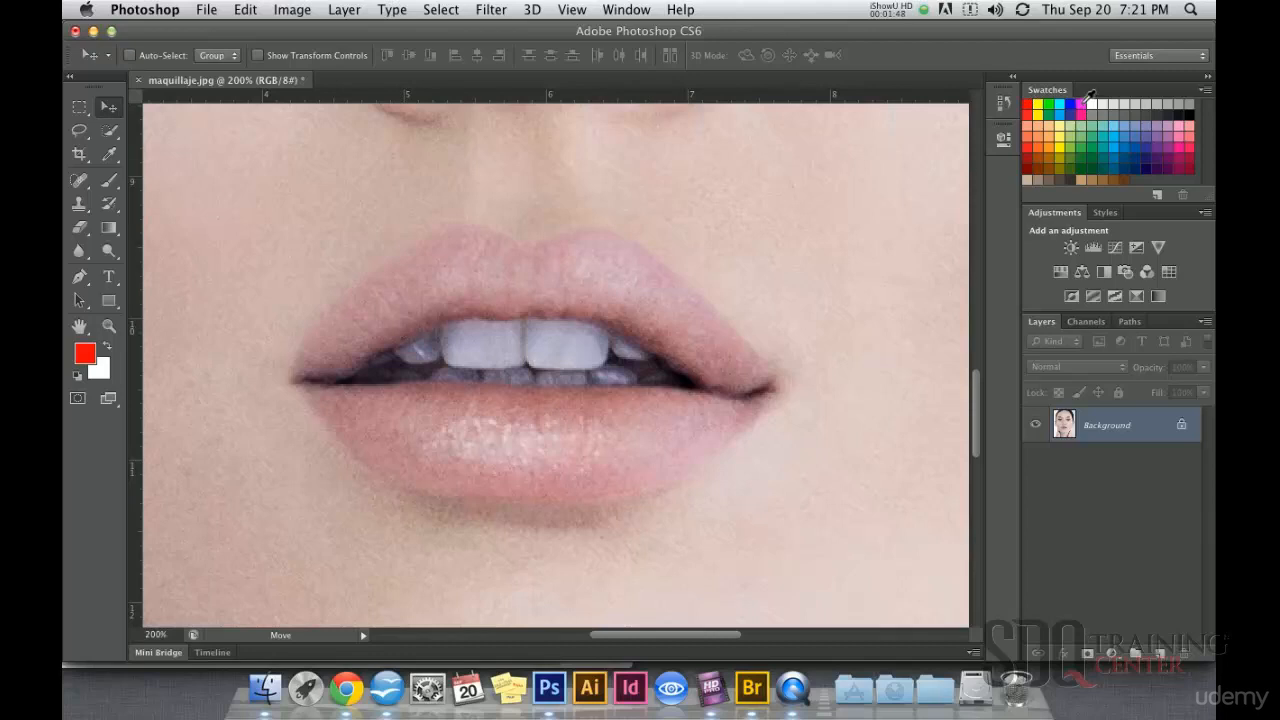
click(1177, 150)
click(109, 180)
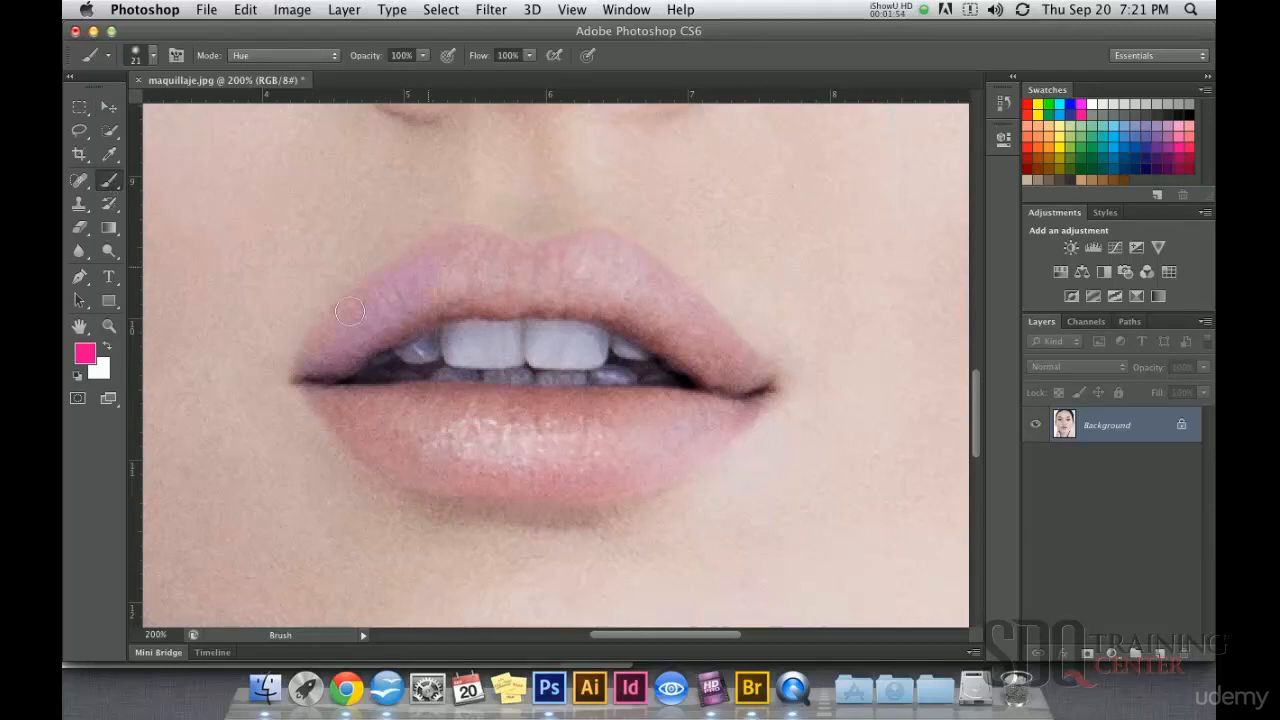
key(super+z)
Step: Try painting the whole upper lip hot pink with the brush in Color mode
click(283, 55)
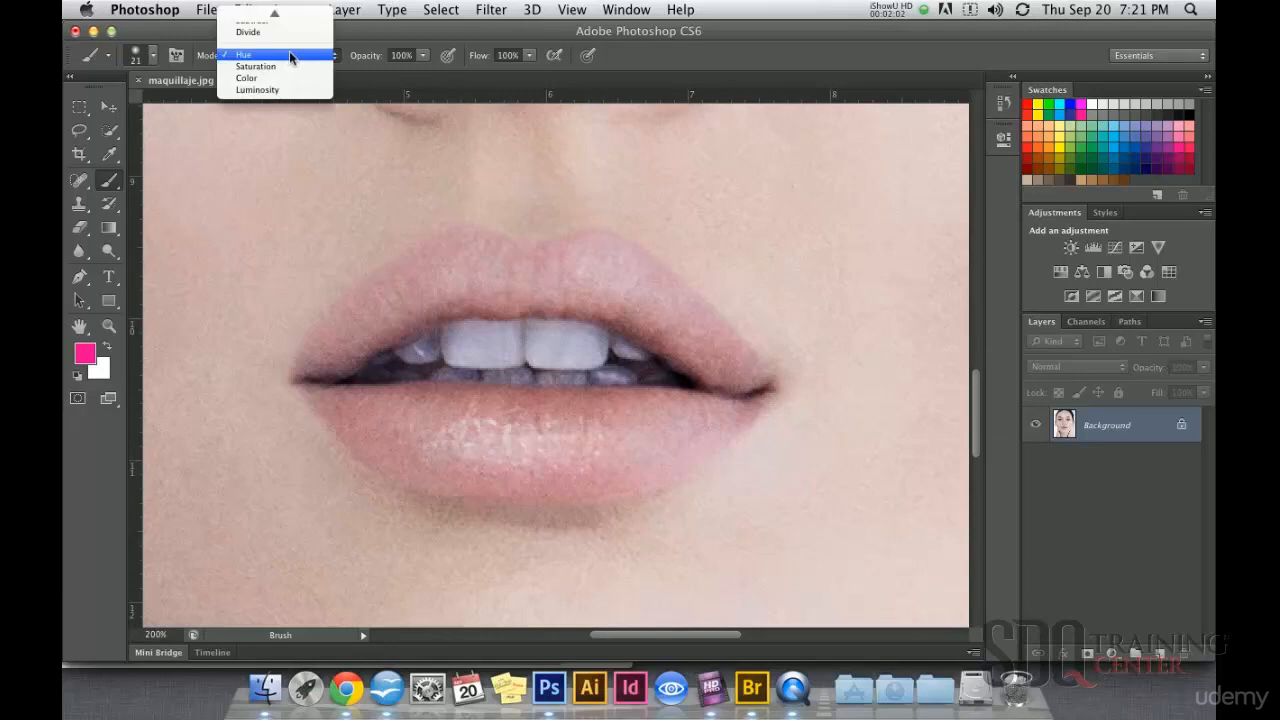
click(250, 85)
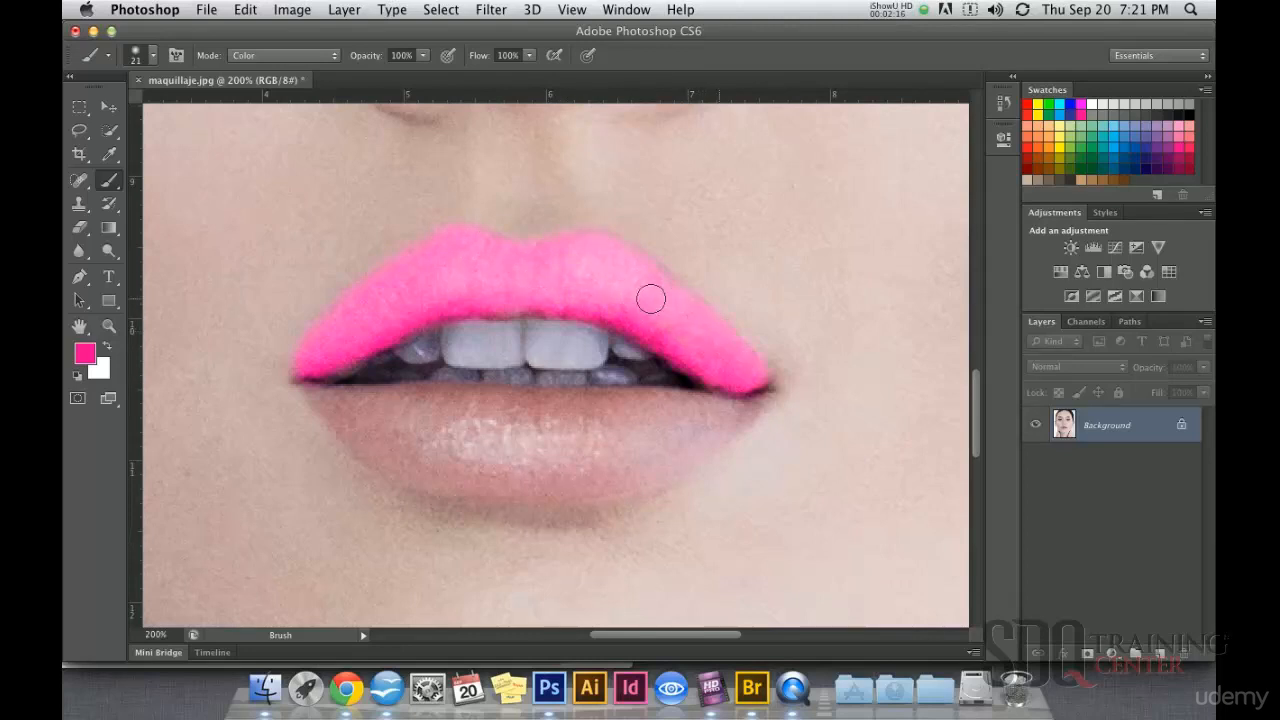
key(super+minus)
key(super+minus)
key(super+minus)
key(super+minus)
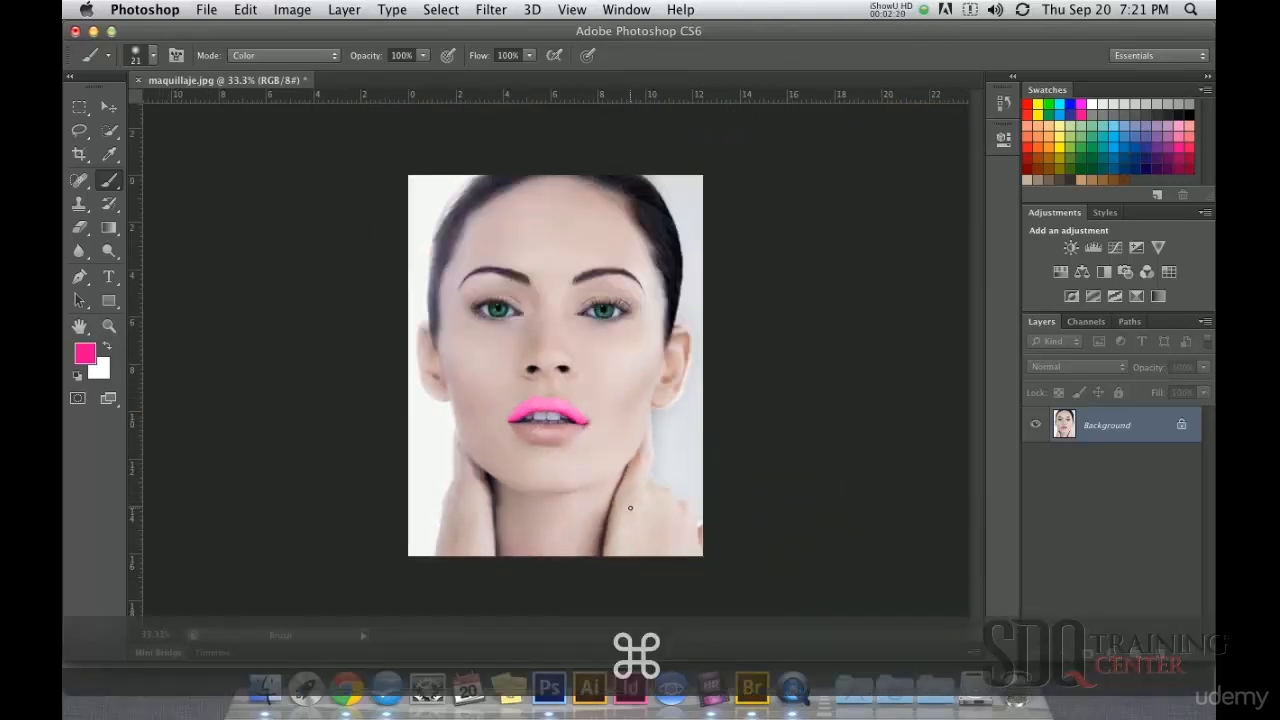
key(super+z)
Step: Try painting the upper lip hot pink with the brush in Overlay mode, and undo the strokes
super+space+click(568, 426)
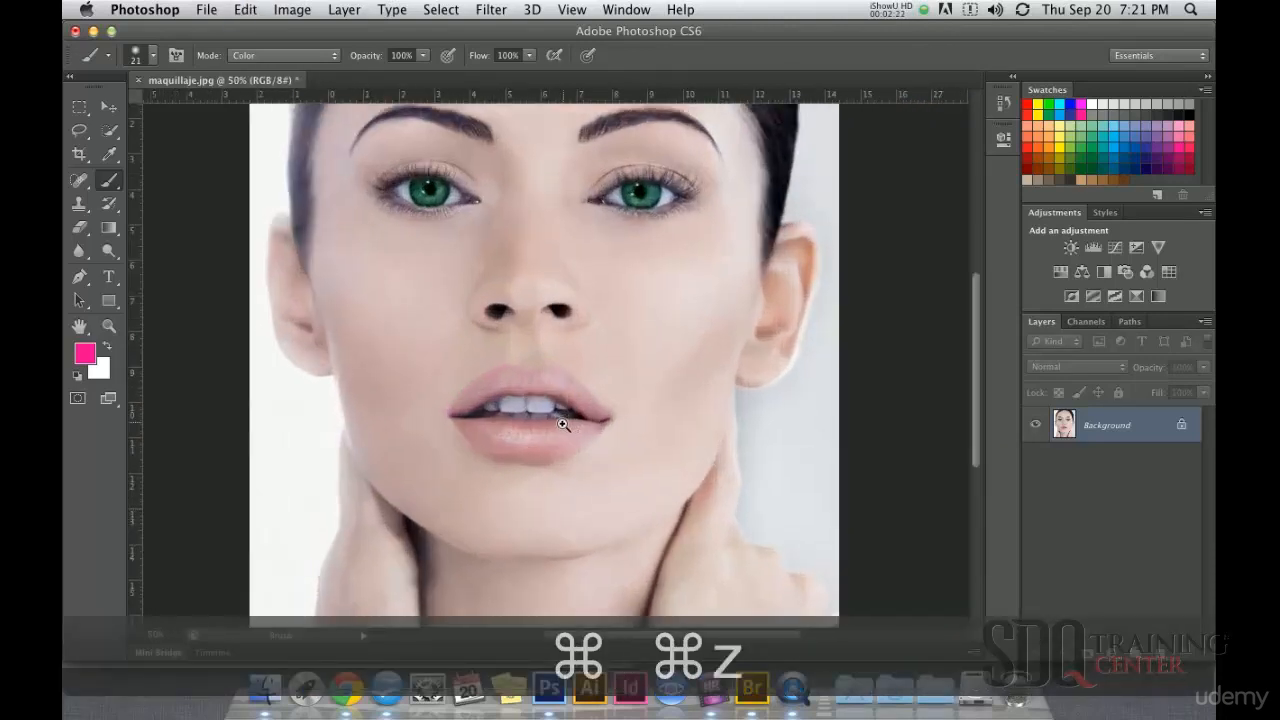
super+space+click(565, 424)
click(300, 54)
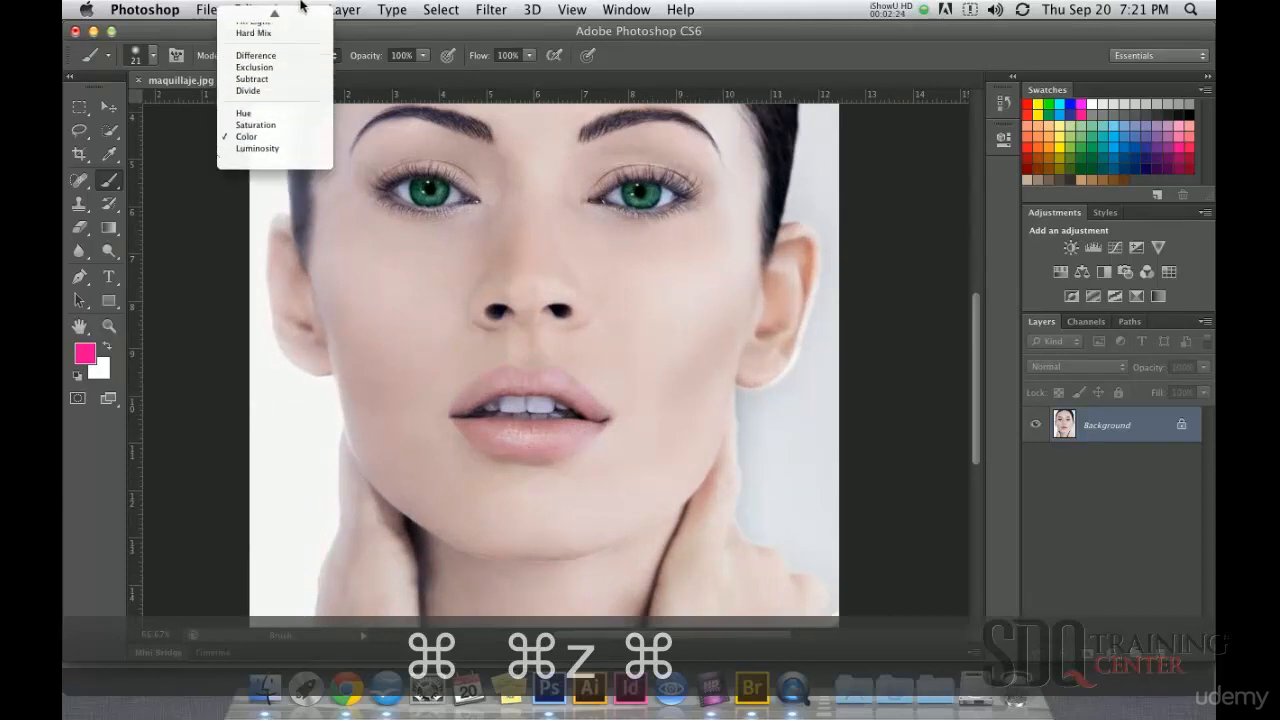
click(250, 33)
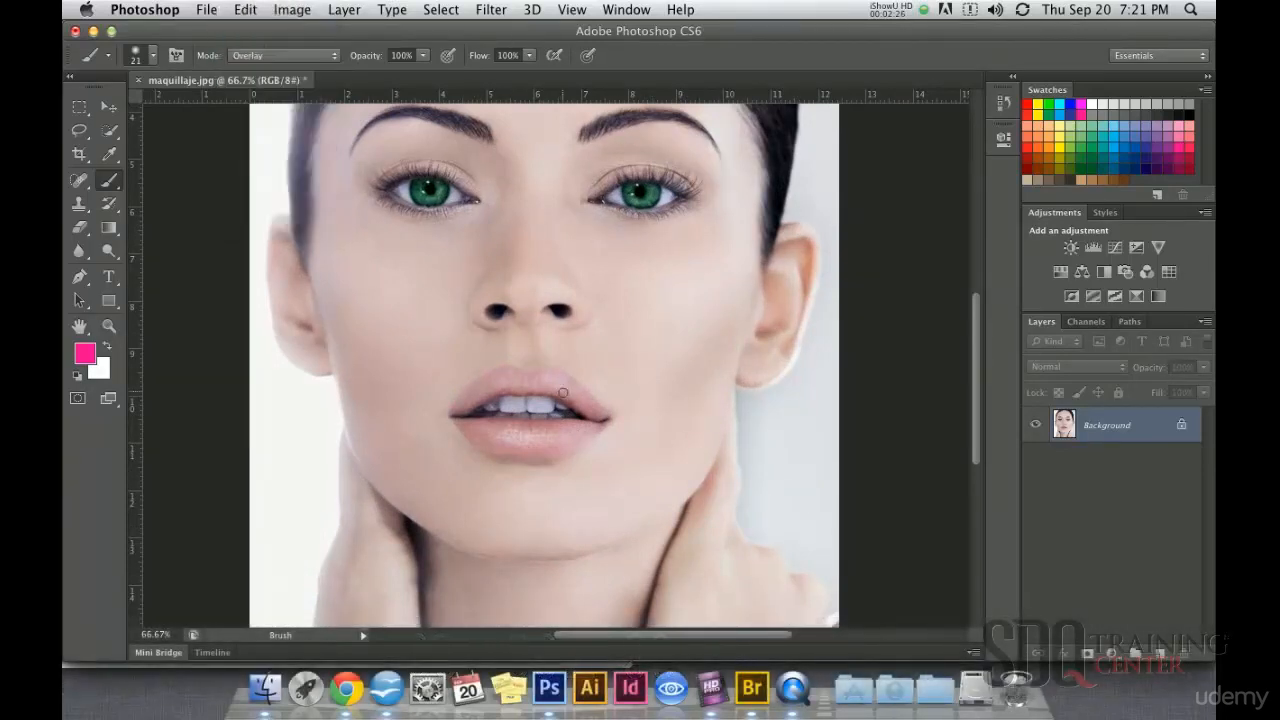
super+space+click(533, 396)
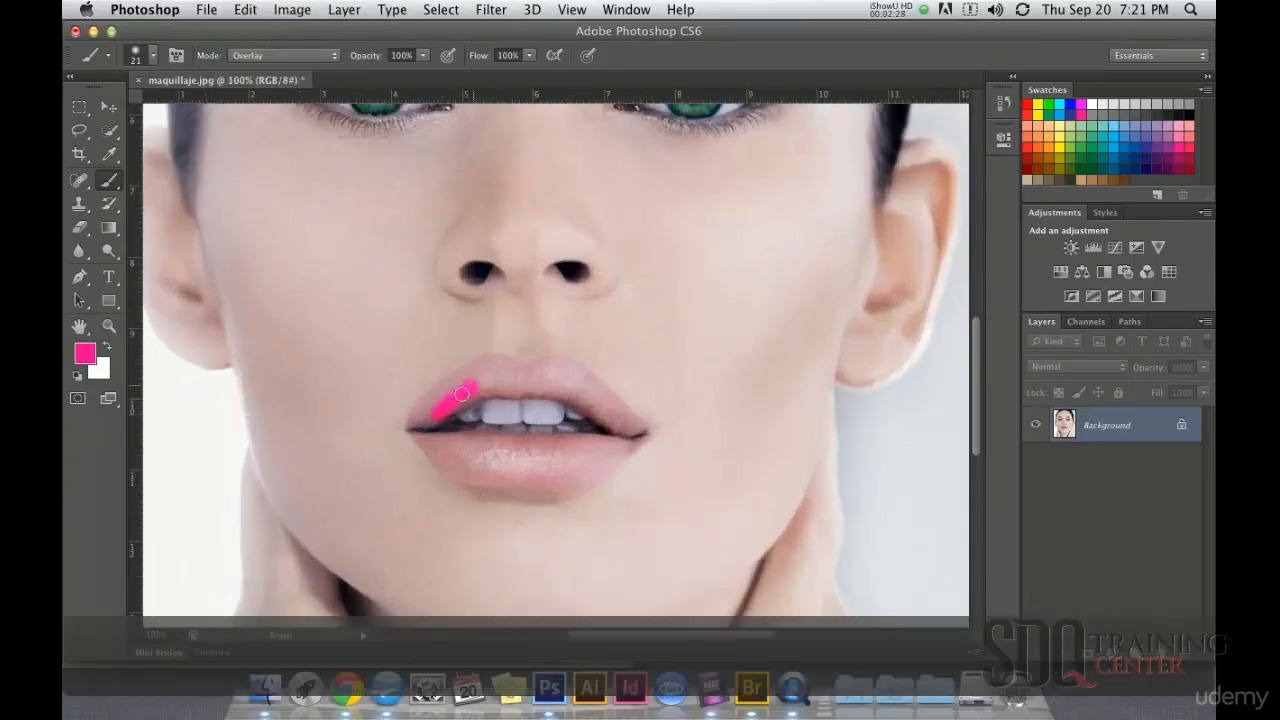
drag(420, 418, 456, 377)
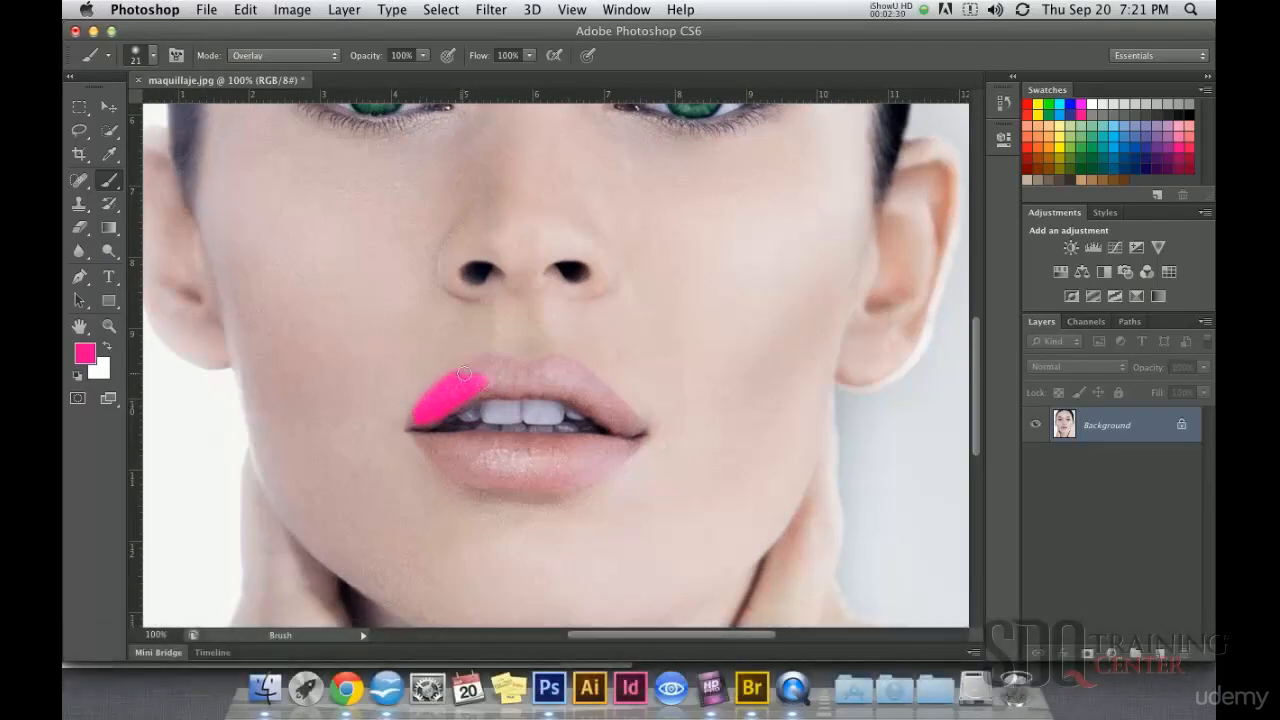
key(super+z)
Step: Try Overlay-mode hot pink strokes on the lower lip and again on the upper lip, undoing each one
mouse_move(445, 448)
mouse_down()
mouse_move(561, 460)
mouse_move(466, 461)
mouse_move(552, 468)
mouse_up()
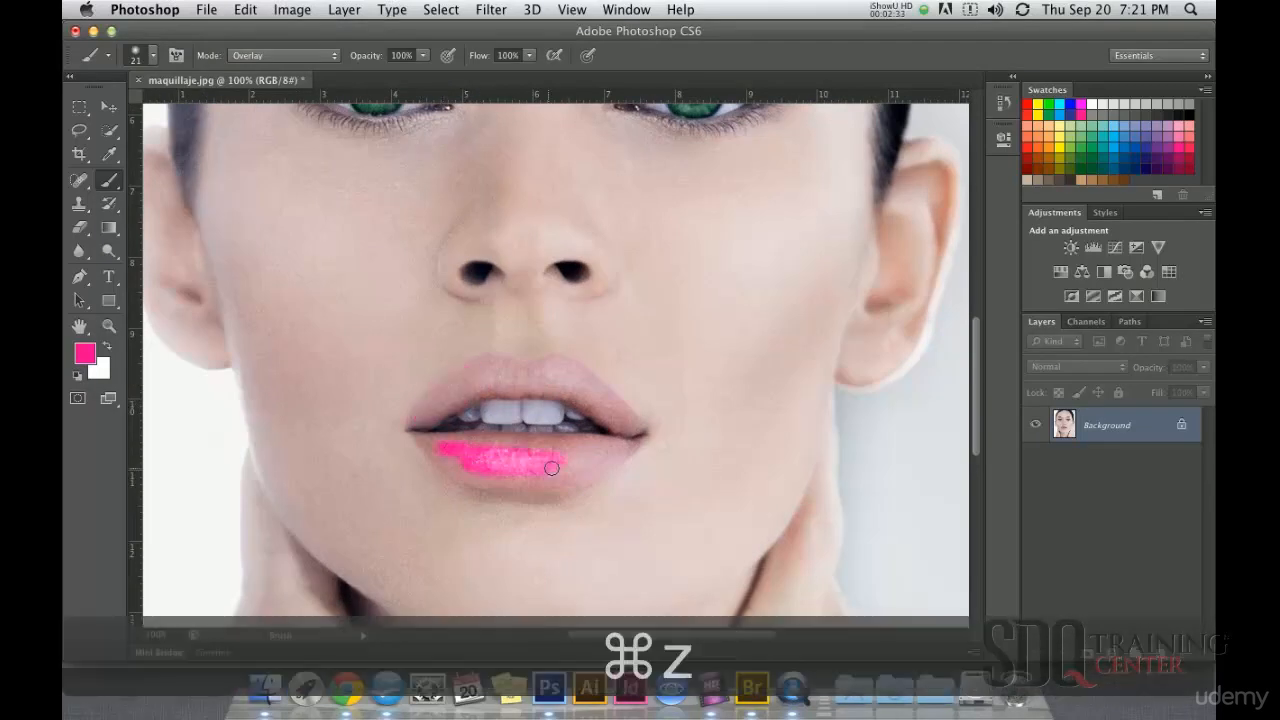
key(super+z)
super+click(490, 443)
mouse_move(480, 452)
mouse_down()
mouse_move(639, 458)
mouse_move(480, 459)
mouse_move(584, 483)
mouse_move(417, 490)
mouse_move(565, 530)
mouse_up()
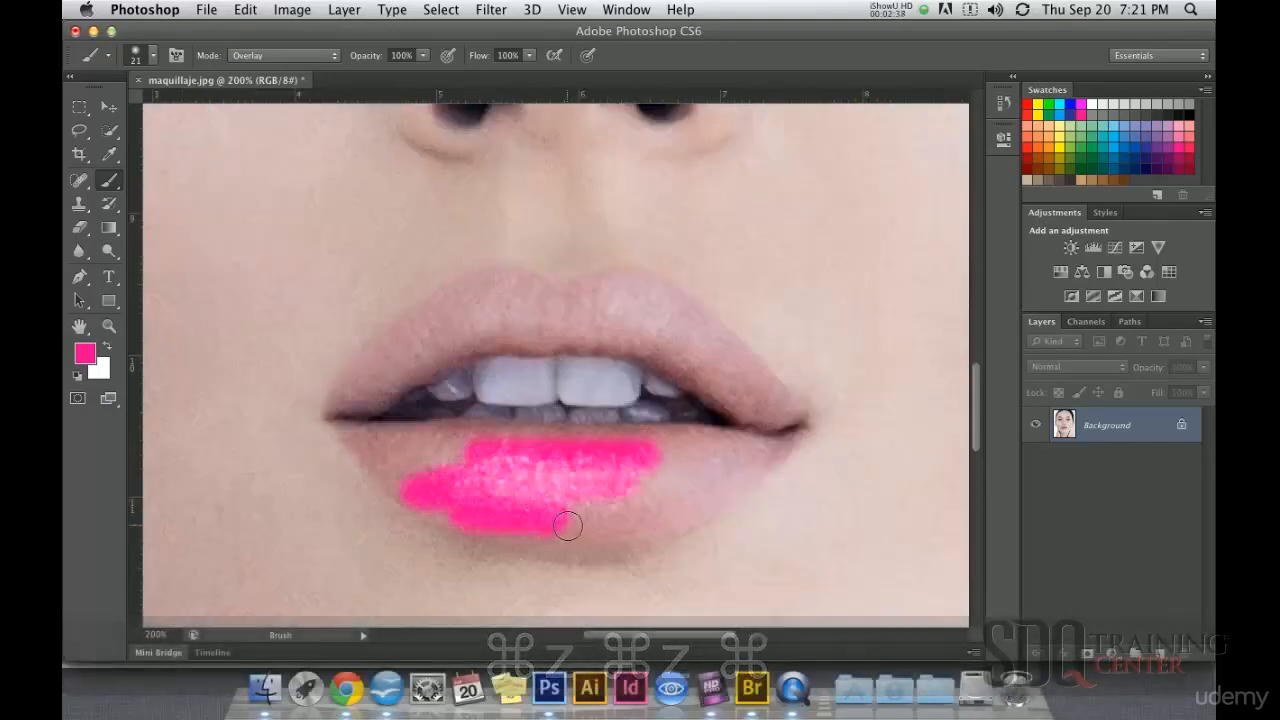
key(super+z)
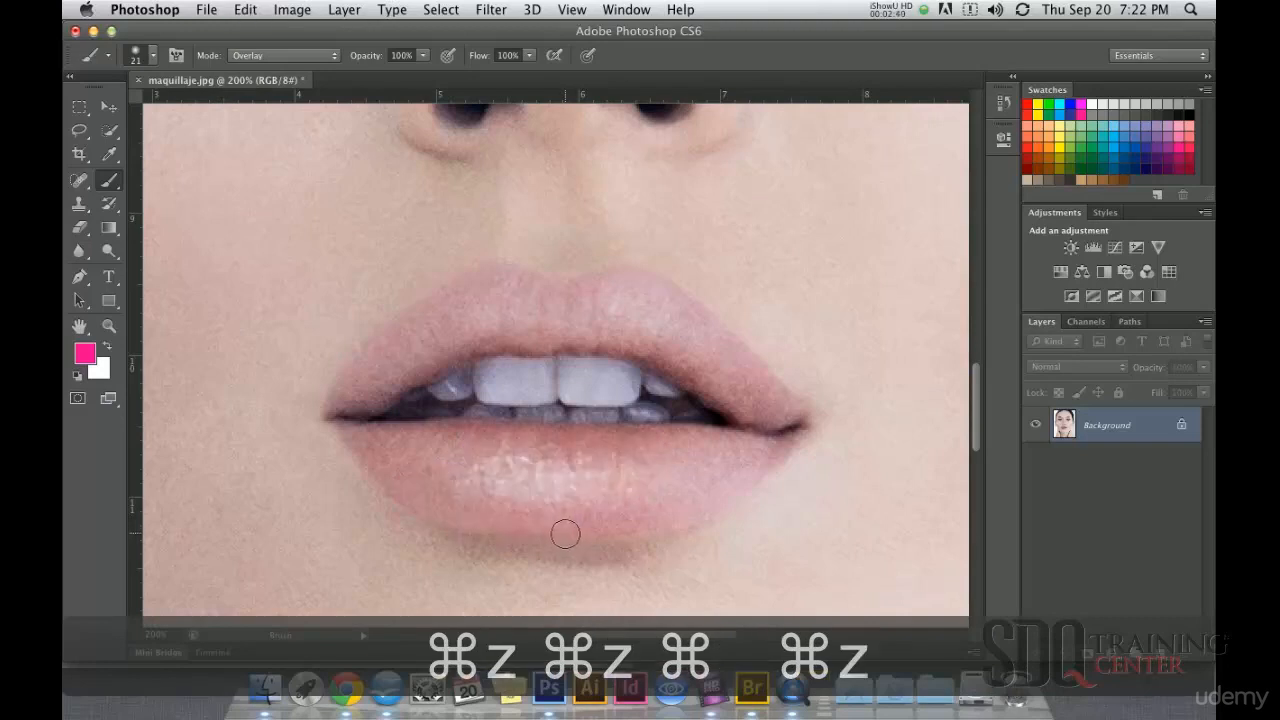
mouse_move(357, 398)
mouse_down()
mouse_move(451, 352)
mouse_move(561, 334)
mouse_up()
key(super+z)
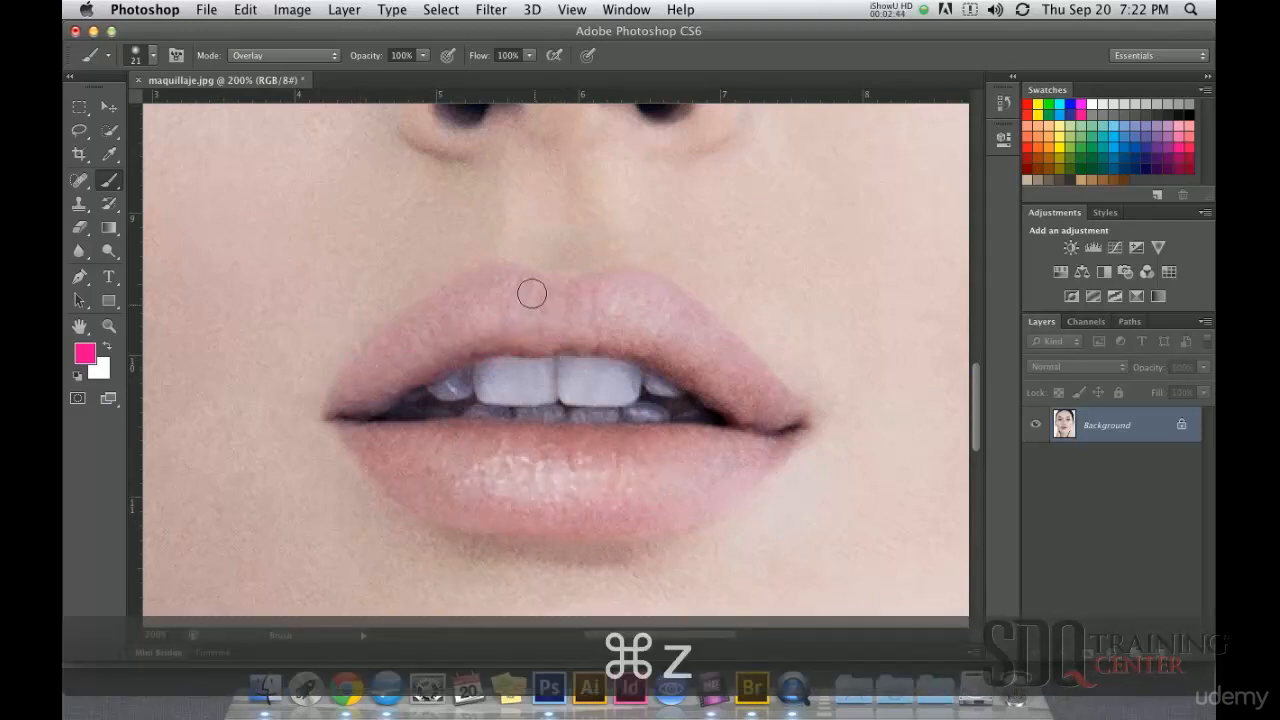
Step: Paint both lips hot pink with a 30 px brush in Color mode at 79% opacity
click(301, 56)
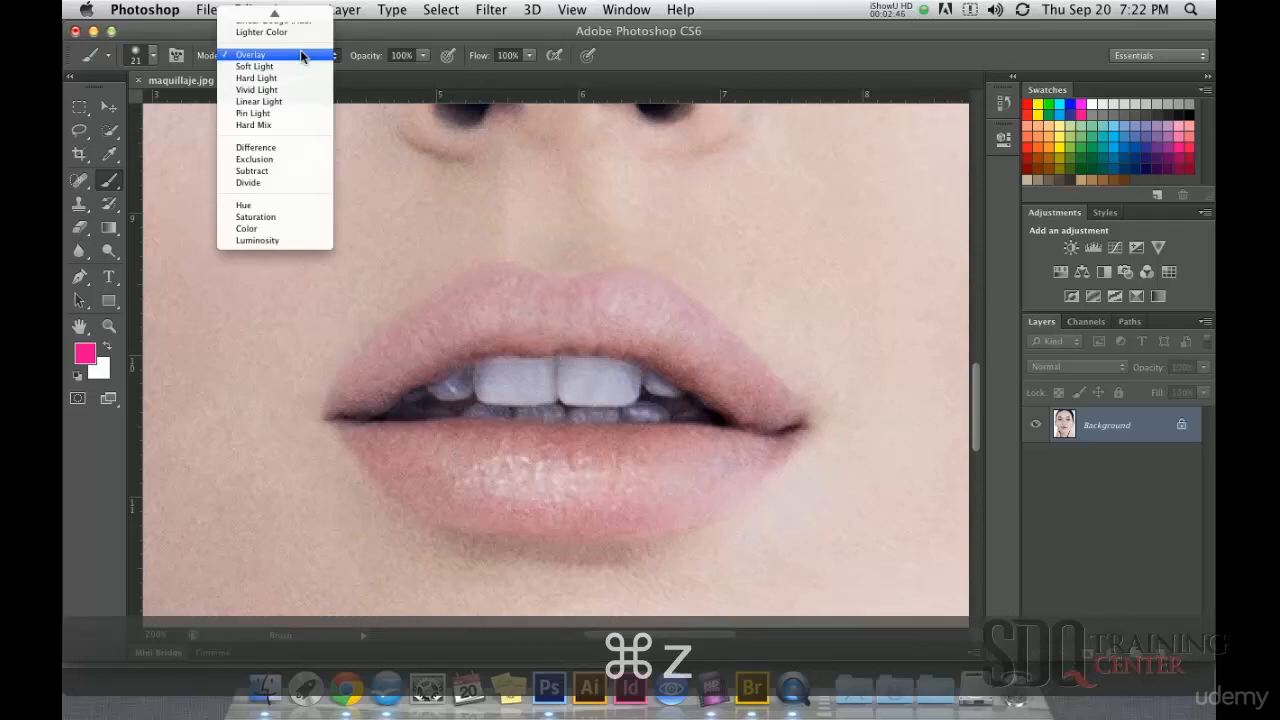
click(258, 229)
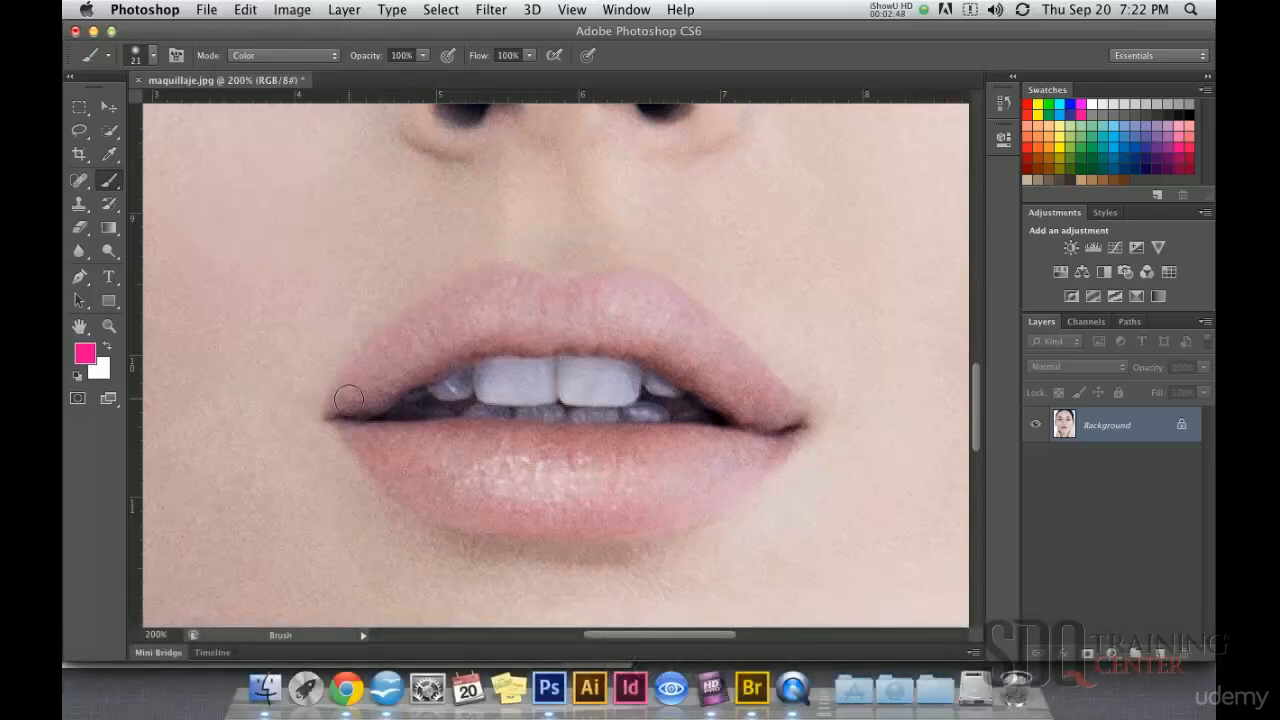
click(425, 56)
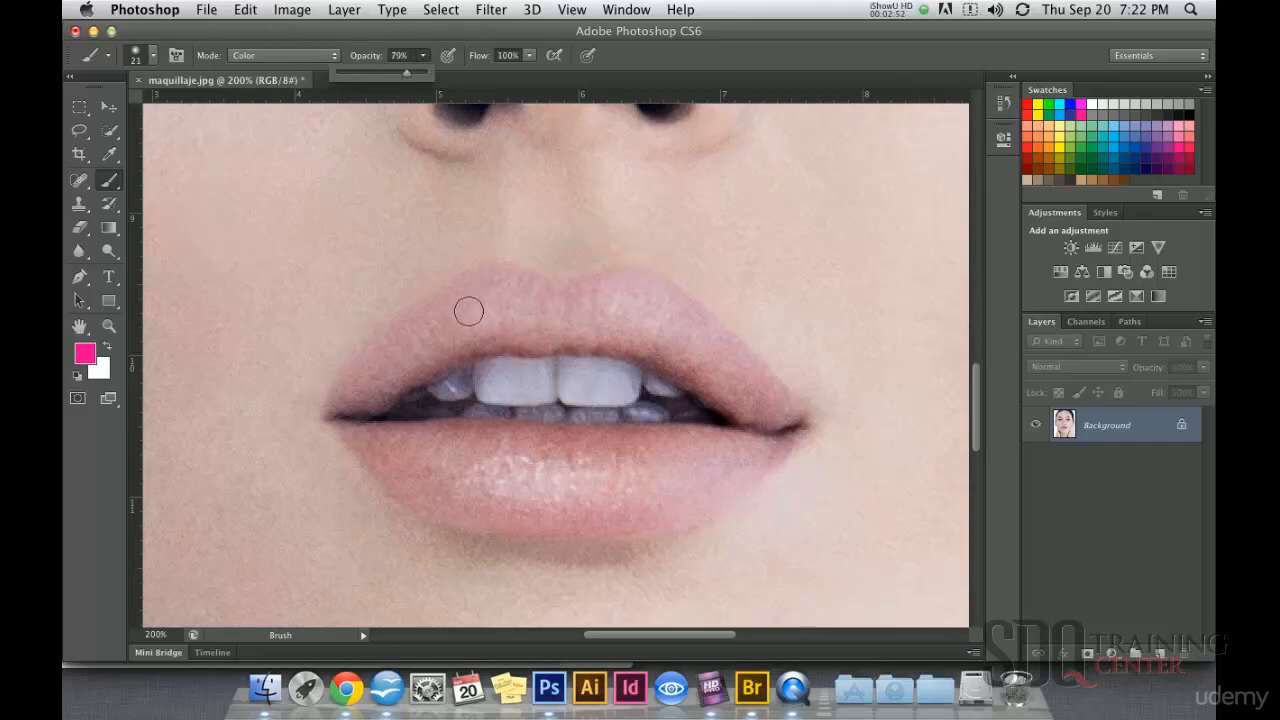
key(bracketright)
key(bracketright)
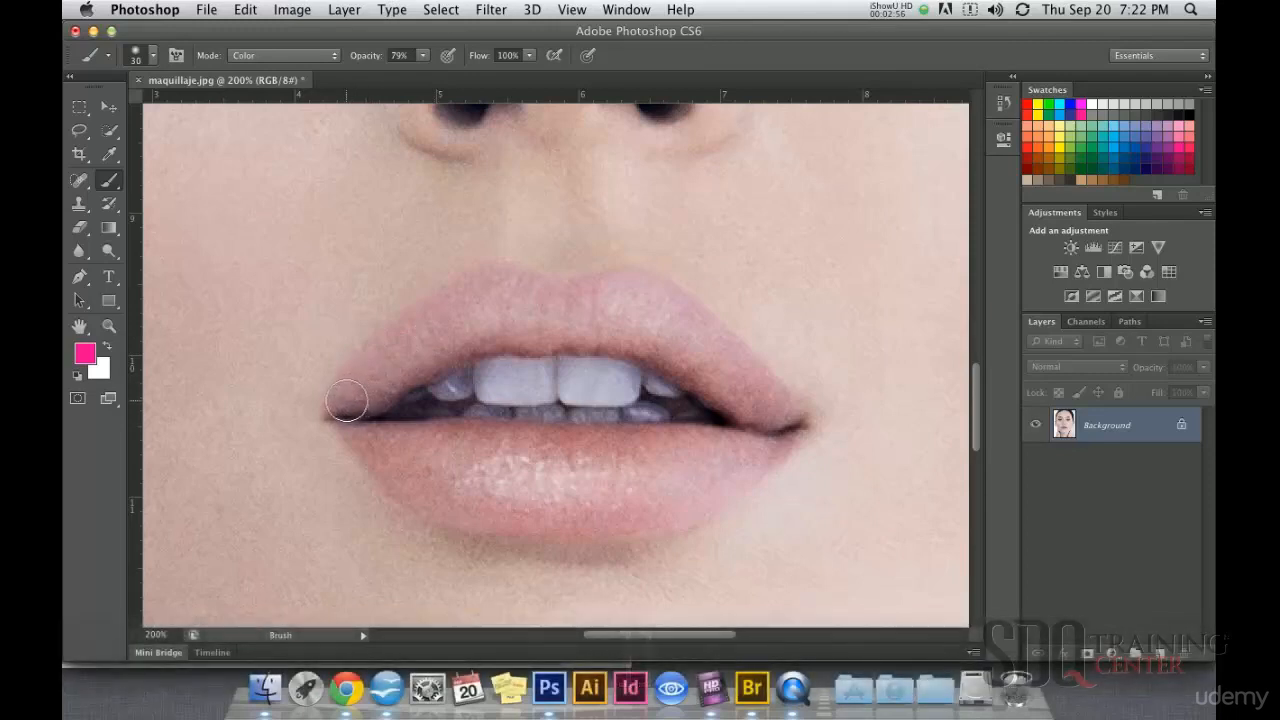
mouse_move(358, 393)
mouse_down()
mouse_move(374, 357)
mouse_move(449, 303)
mouse_move(511, 283)
mouse_move(574, 303)
mouse_move(631, 289)
mouse_move(777, 412)
mouse_up()
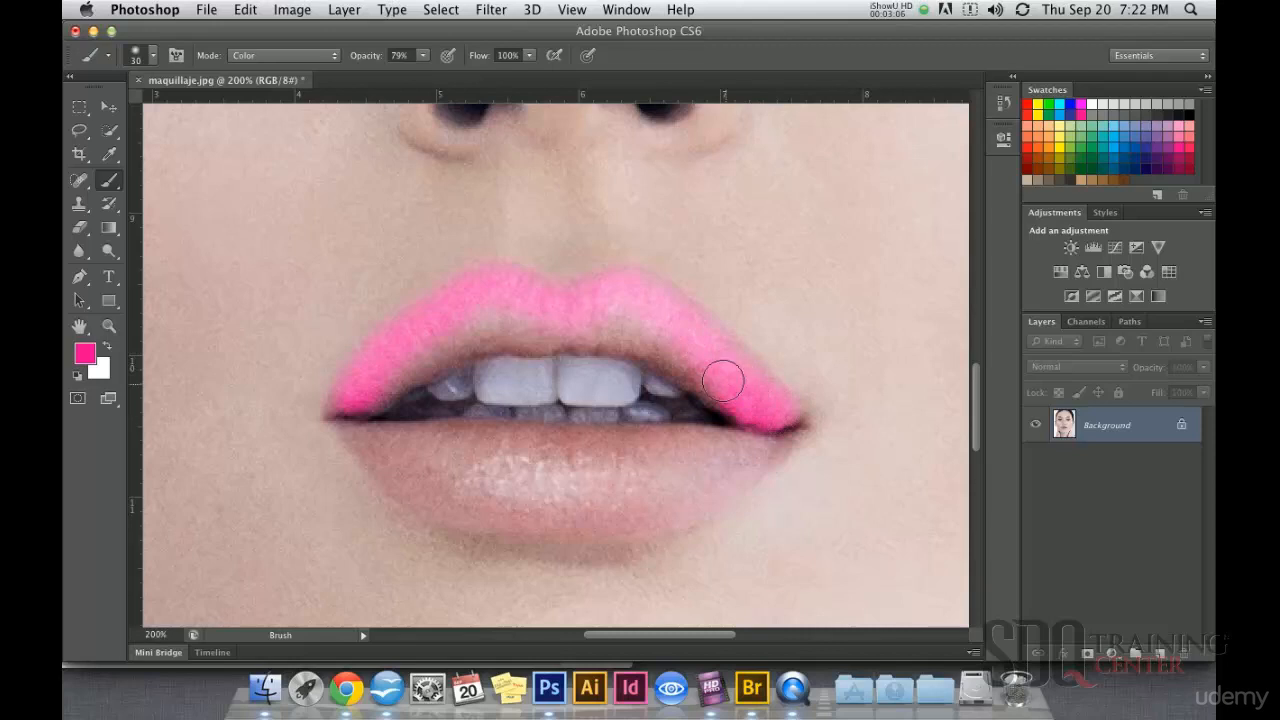
mouse_move(691, 357)
mouse_down()
mouse_move(656, 337)
mouse_move(571, 326)
mouse_move(457, 334)
mouse_move(432, 353)
mouse_up()
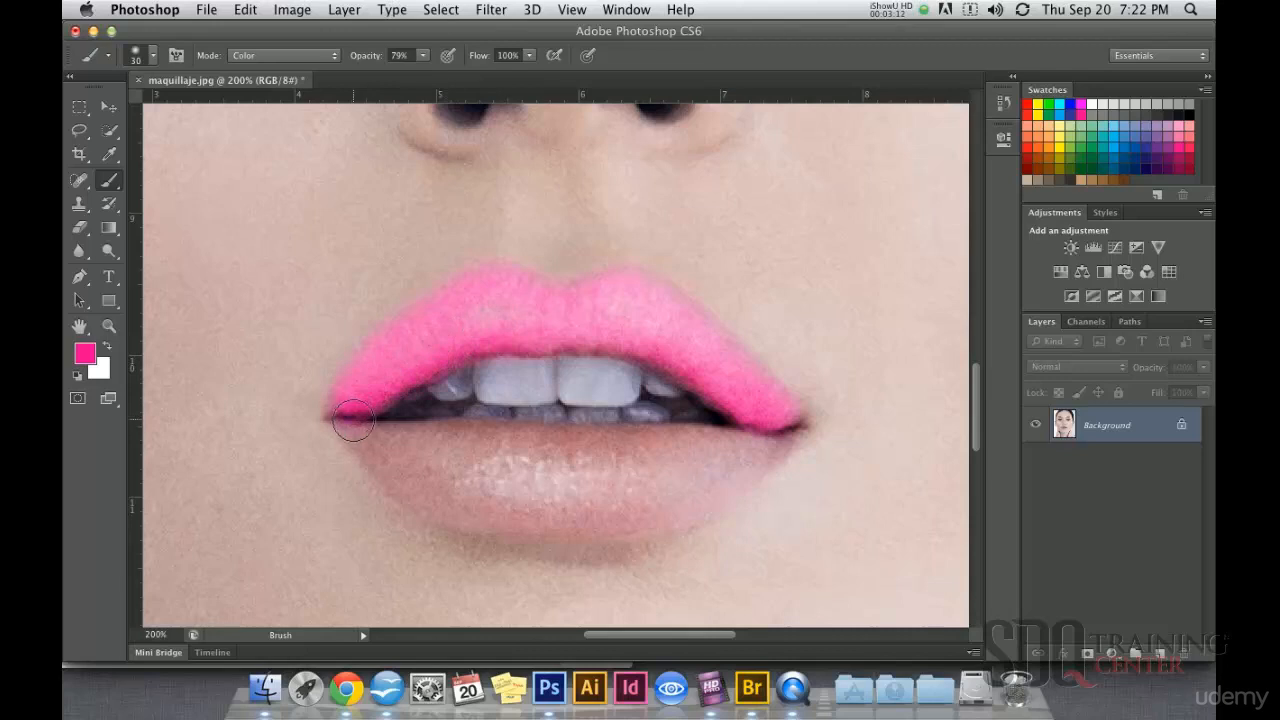
mouse_move(365, 442)
mouse_down()
mouse_move(766, 452)
mouse_move(646, 509)
mouse_move(563, 526)
mouse_move(498, 525)
mouse_move(434, 503)
mouse_move(377, 460)
mouse_up()
mouse_move(568, 474)
mouse_down()
mouse_move(636, 476)
mouse_move(612, 493)
mouse_move(474, 487)
mouse_move(639, 487)
mouse_move(715, 471)
mouse_move(642, 484)
mouse_move(689, 476)
mouse_up()
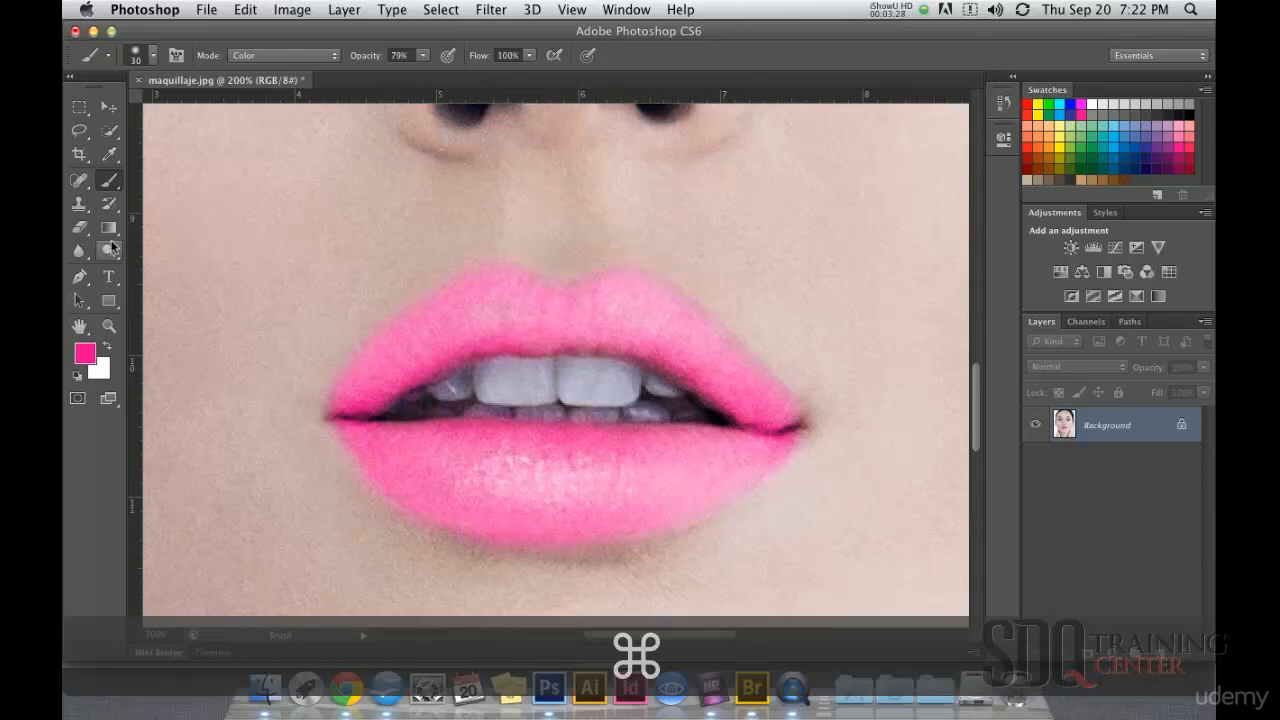
Step: Switch to the Dodge tool and set its brush size to 13 px
click(110, 250)
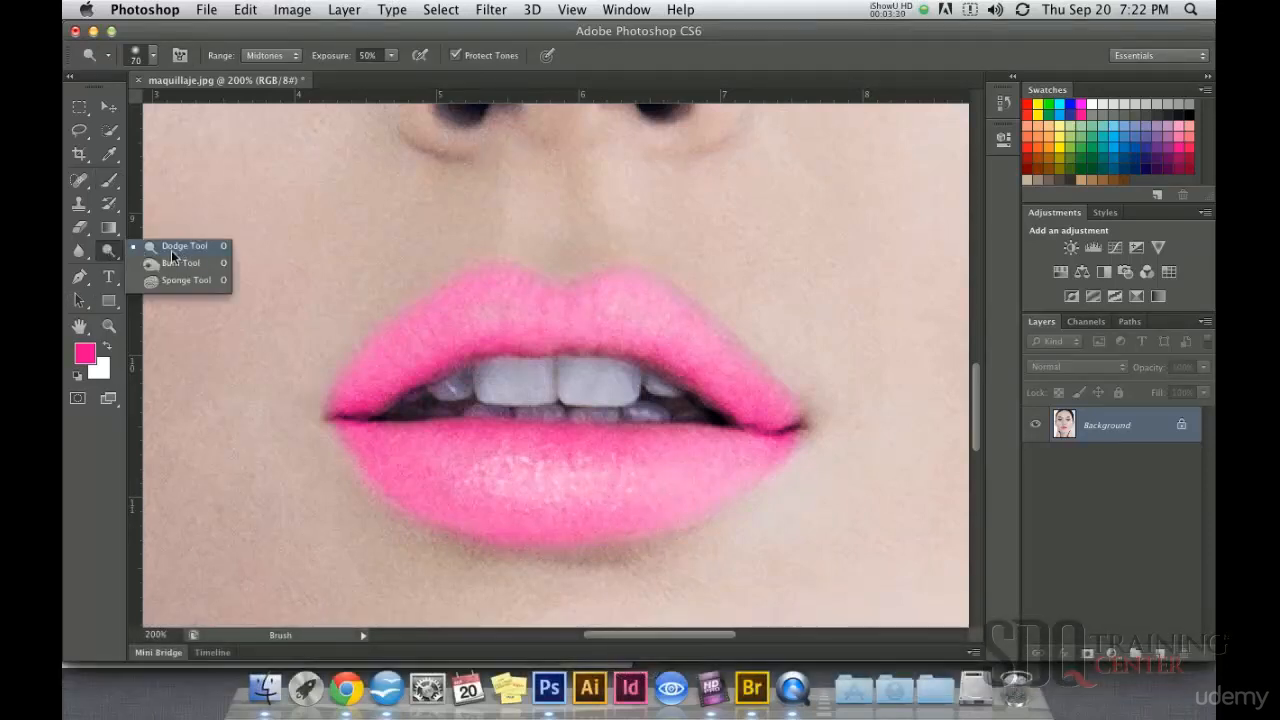
click(166, 248)
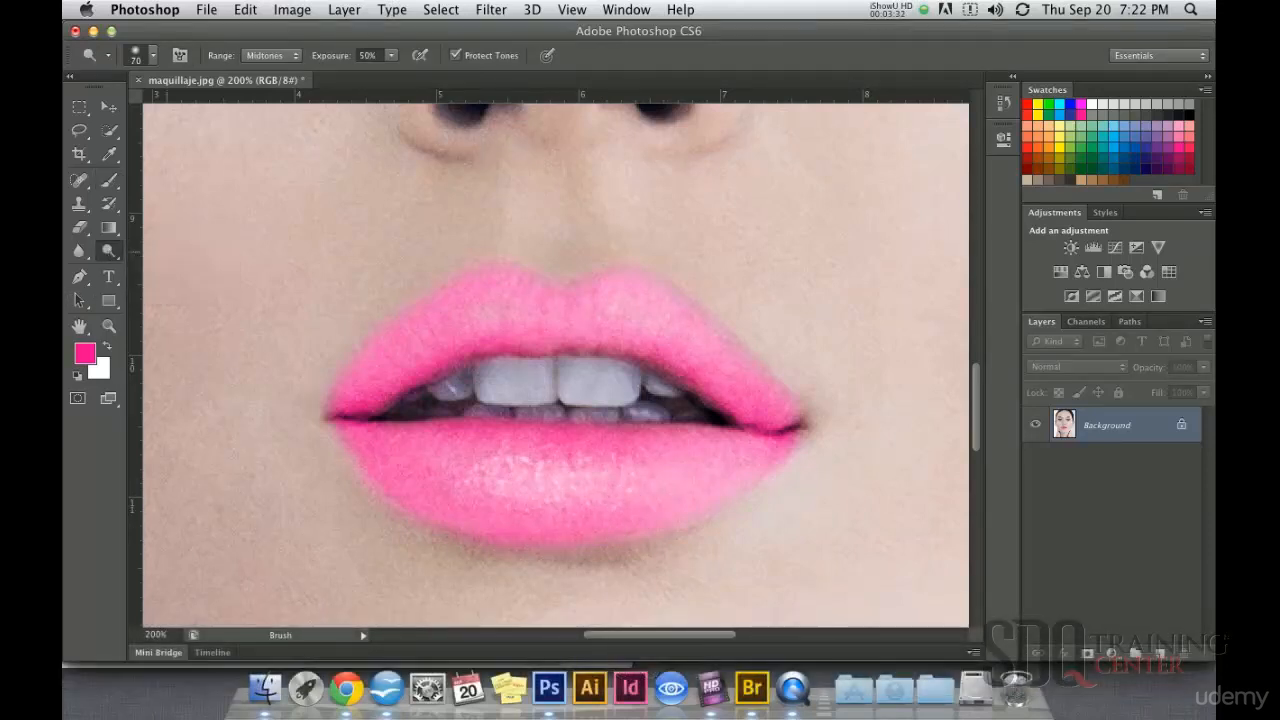
right_click(520, 346)
click(566, 388)
drag(564, 396, 557, 388)
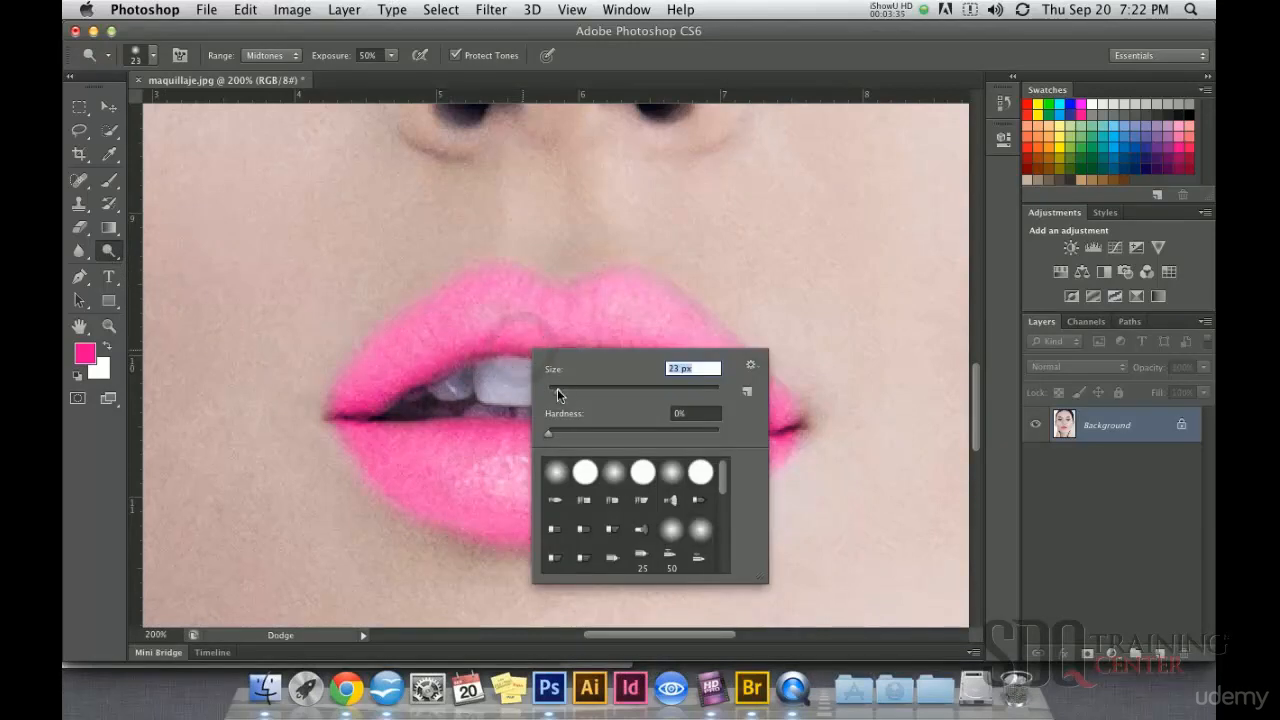
Step: Try short Dodge strokes around the mouth and undo them
click(456, 452)
key(super+z)
mouse_move(294, 243)
mouse_down()
mouse_move(554, 231)
mouse_move(436, 283)
mouse_up()
key(super+z)
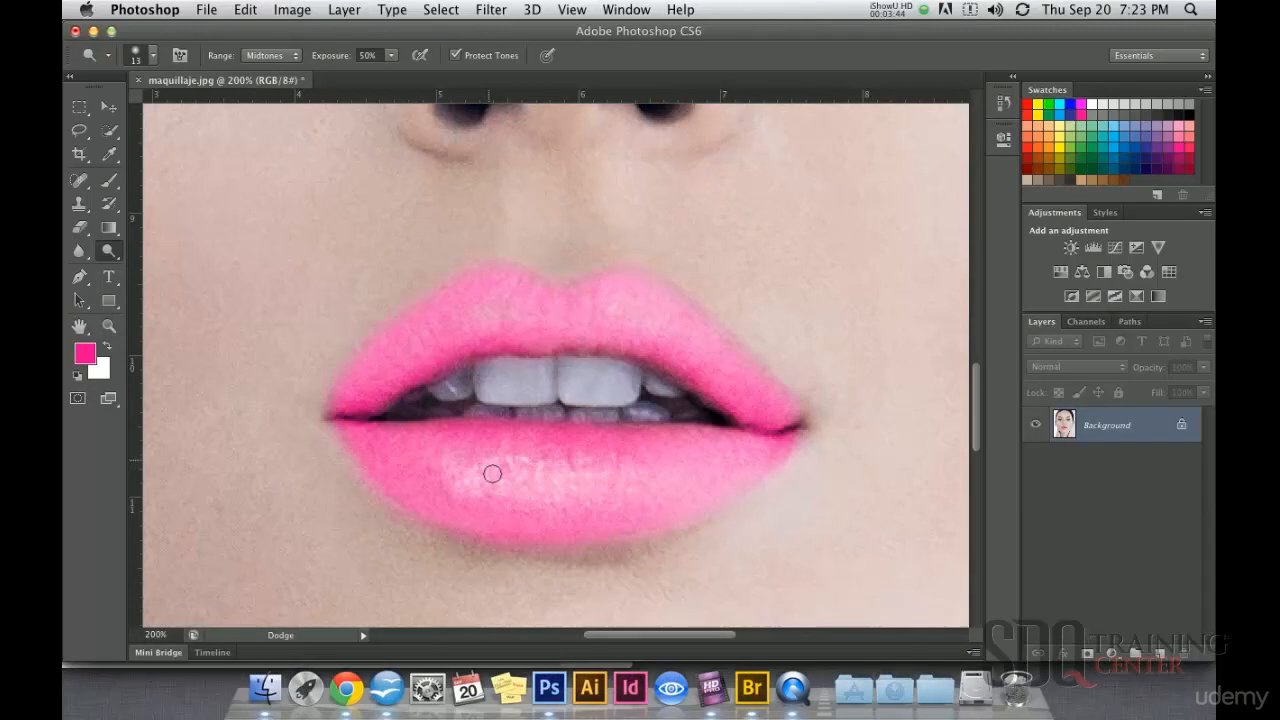
Step: Brighten the highlights along the middle of the lower and upper lips with the Dodge tool
mouse_move(510, 469)
mouse_down()
mouse_move(543, 487)
mouse_move(678, 478)
mouse_up()
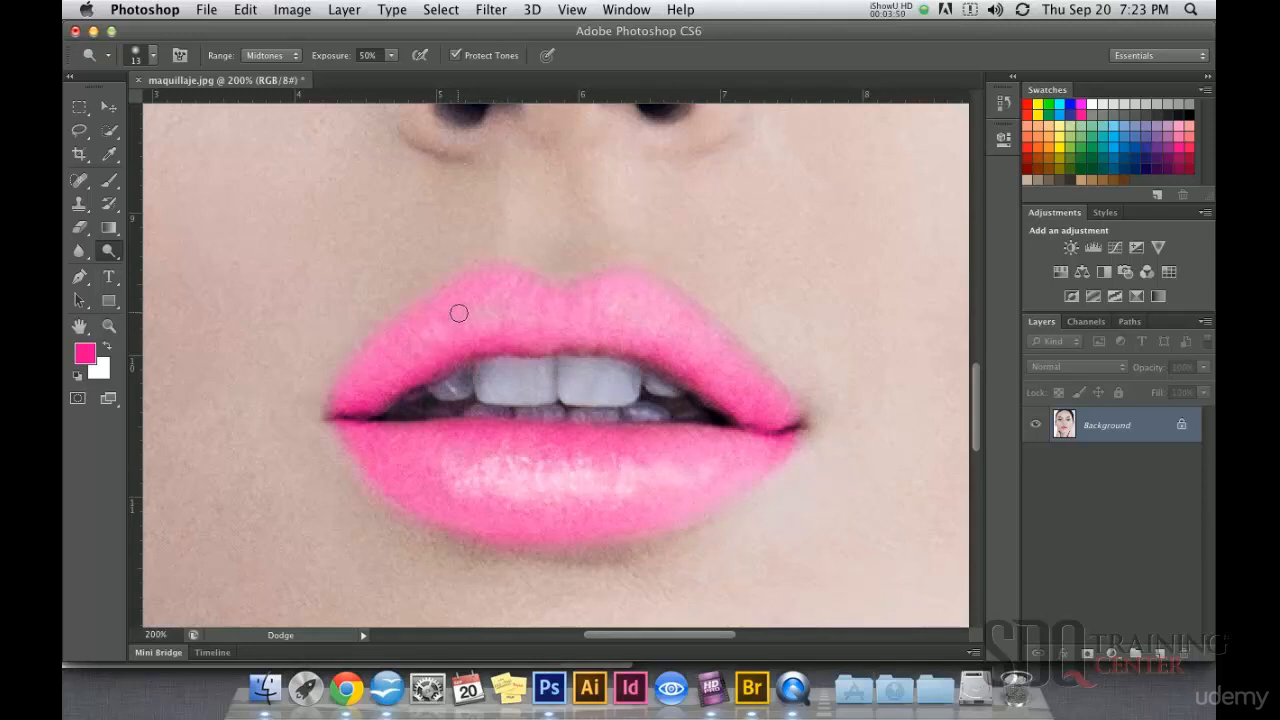
drag(482, 317, 523, 312)
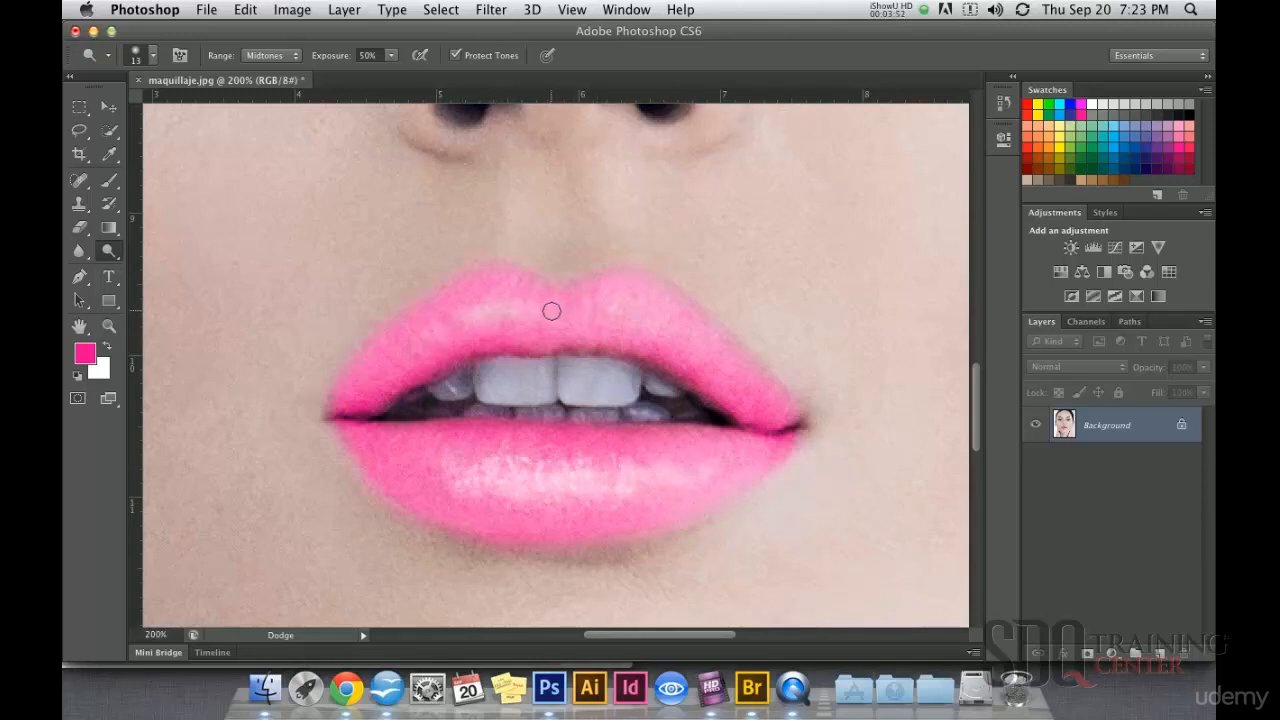
drag(654, 317, 677, 340)
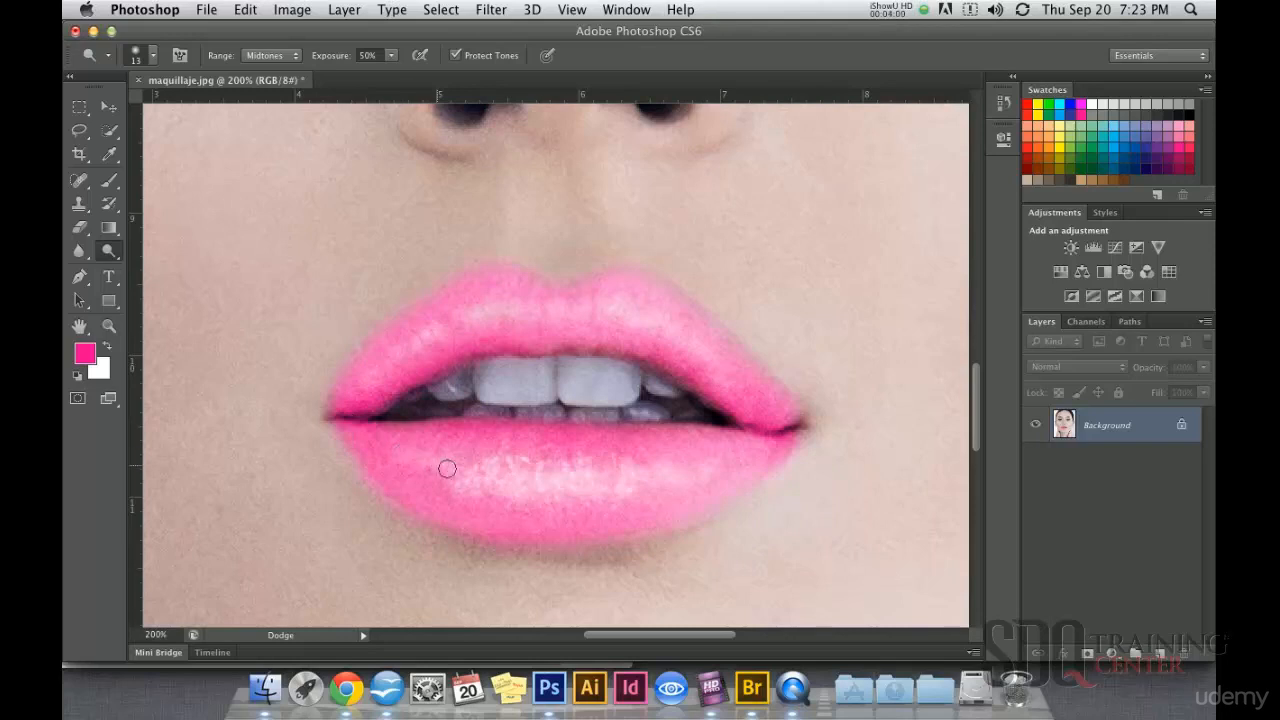
drag(697, 471, 613, 465)
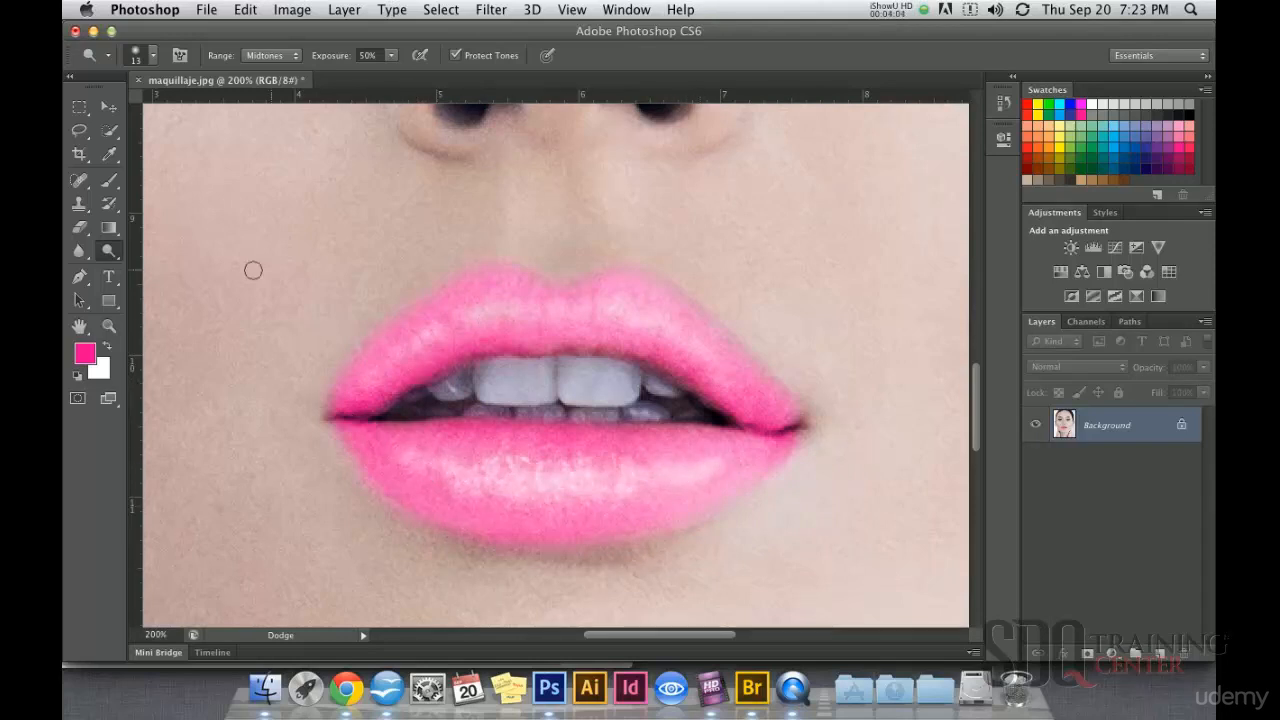
Step: Switch to the Burn tool, try darkening the upper lip's inner edge near the mouth corner, and undo the stroke
click(120, 258)
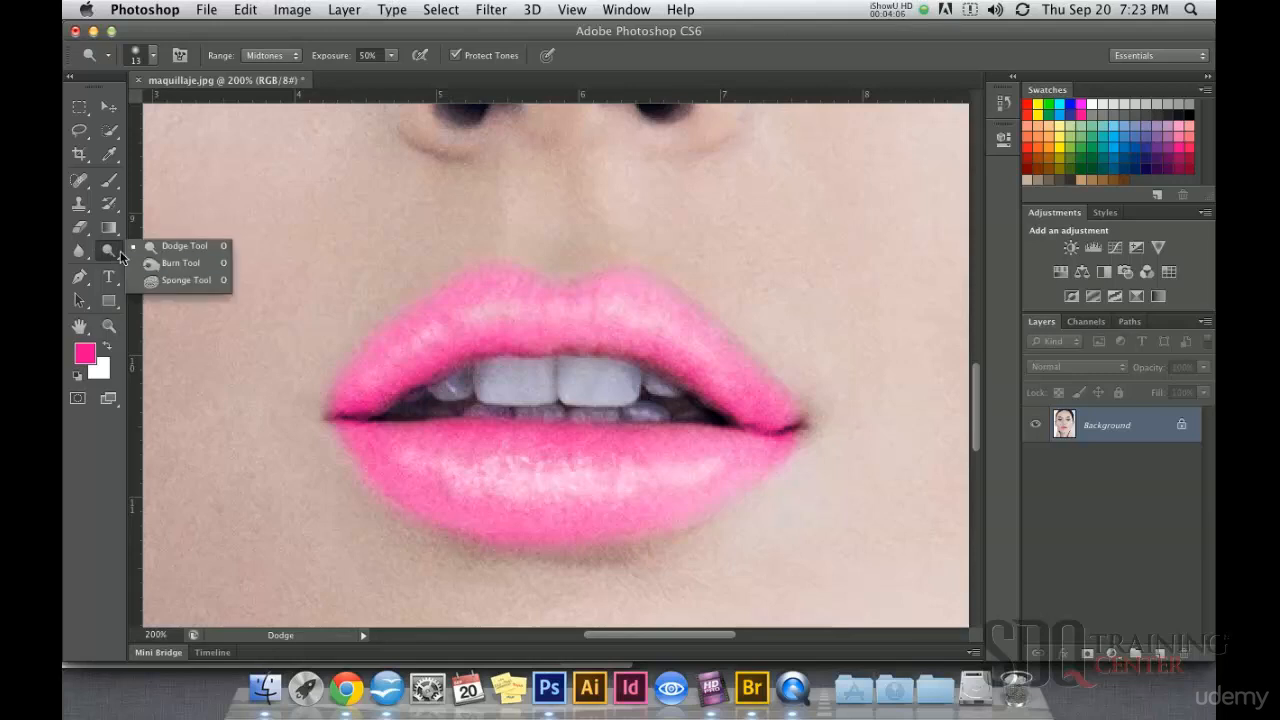
click(182, 263)
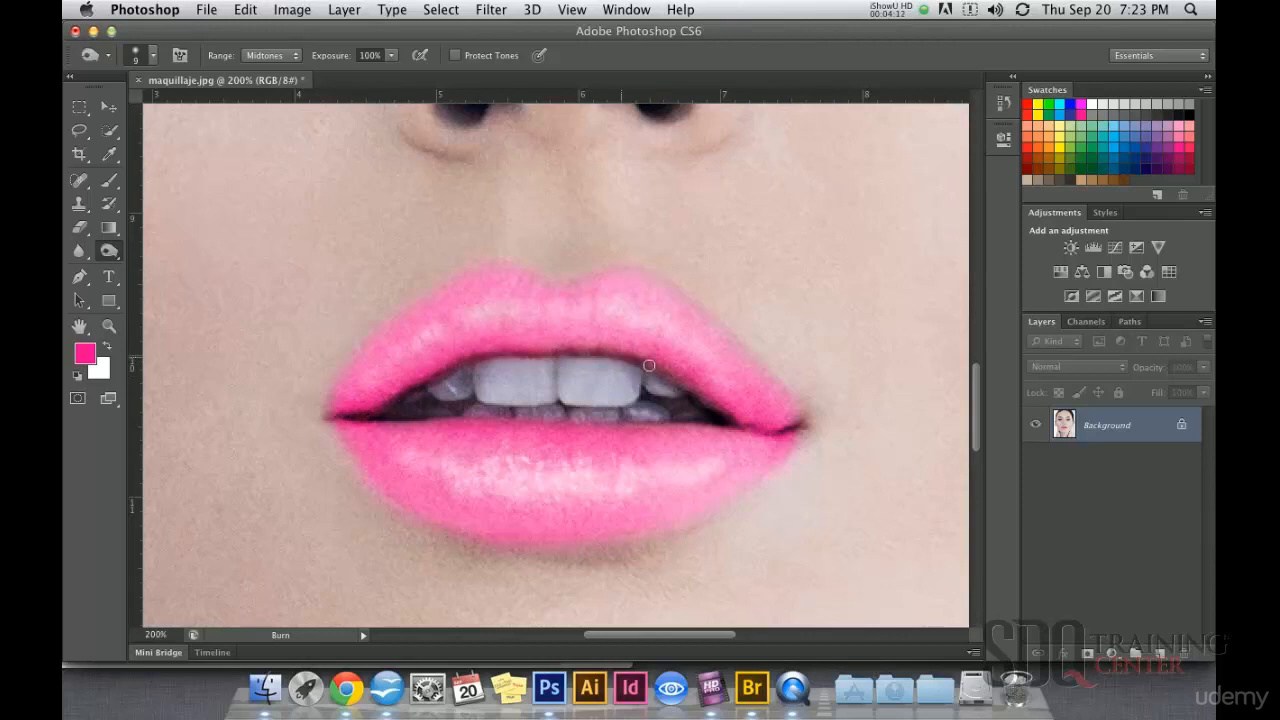
drag(703, 392, 754, 423)
key(super+z)
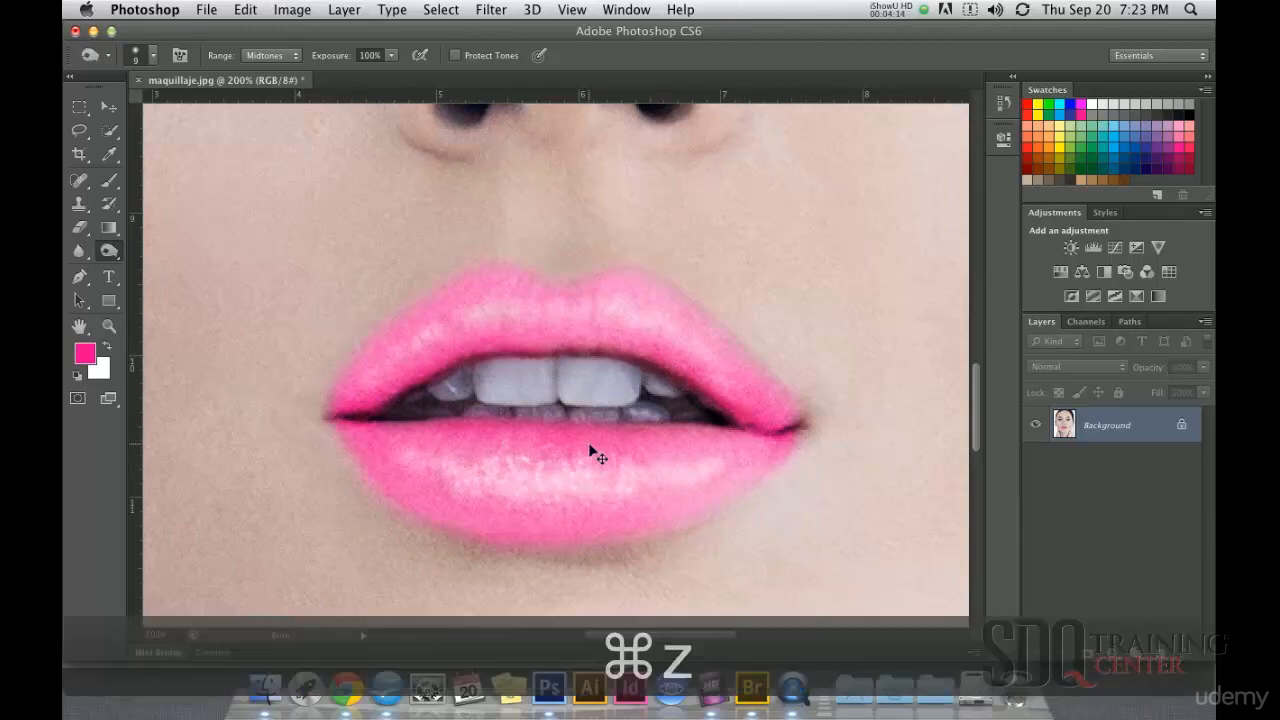
Step: Darken the inner edges and corners of the lips with the Burn tool at 20 px and 35% exposure
key(bracketright)
key(bracketright)
key(bracketright)
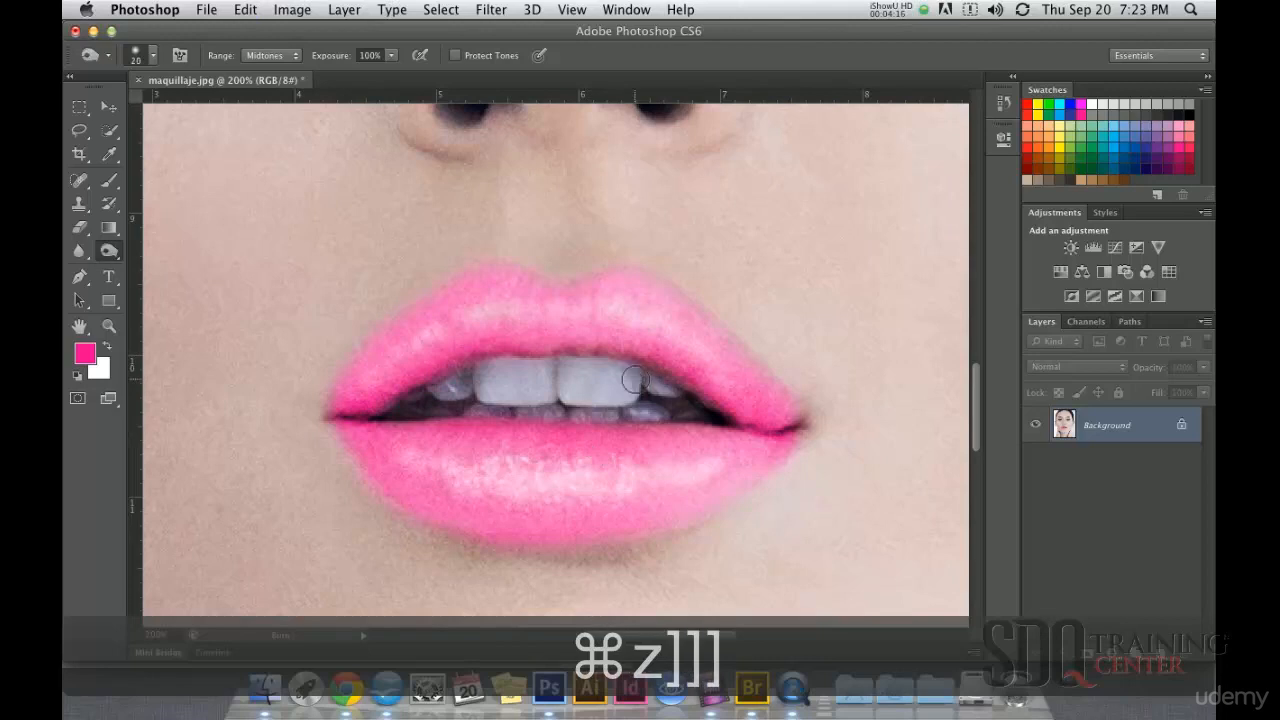
key(bracketleft)
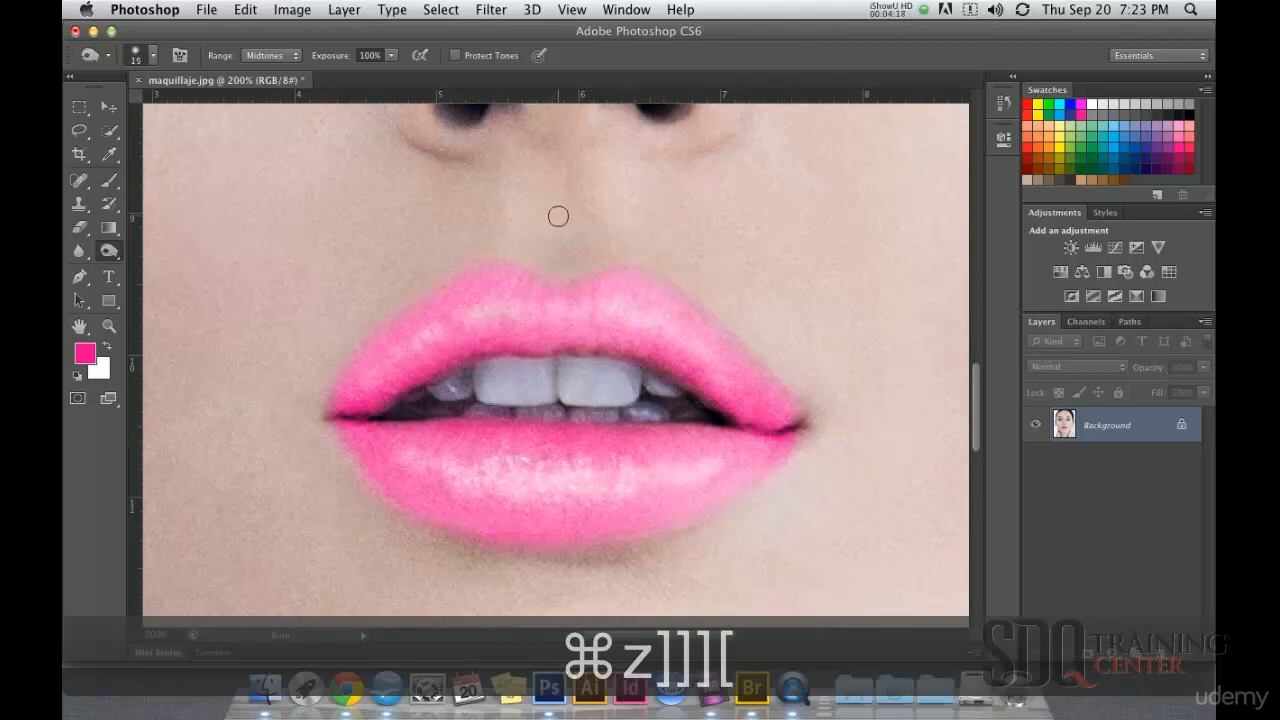
key(bracketright)
click(392, 56)
drag(390, 73, 336, 71)
drag(340, 412, 353, 412)
mouse_move(443, 363)
mouse_down()
mouse_move(615, 343)
mouse_move(767, 420)
mouse_move(794, 420)
mouse_move(721, 404)
mouse_move(633, 351)
mouse_move(465, 344)
mouse_move(348, 415)
mouse_move(545, 299)
mouse_move(748, 341)
mouse_move(602, 377)
mouse_move(488, 426)
mouse_move(376, 431)
mouse_move(728, 430)
mouse_up()
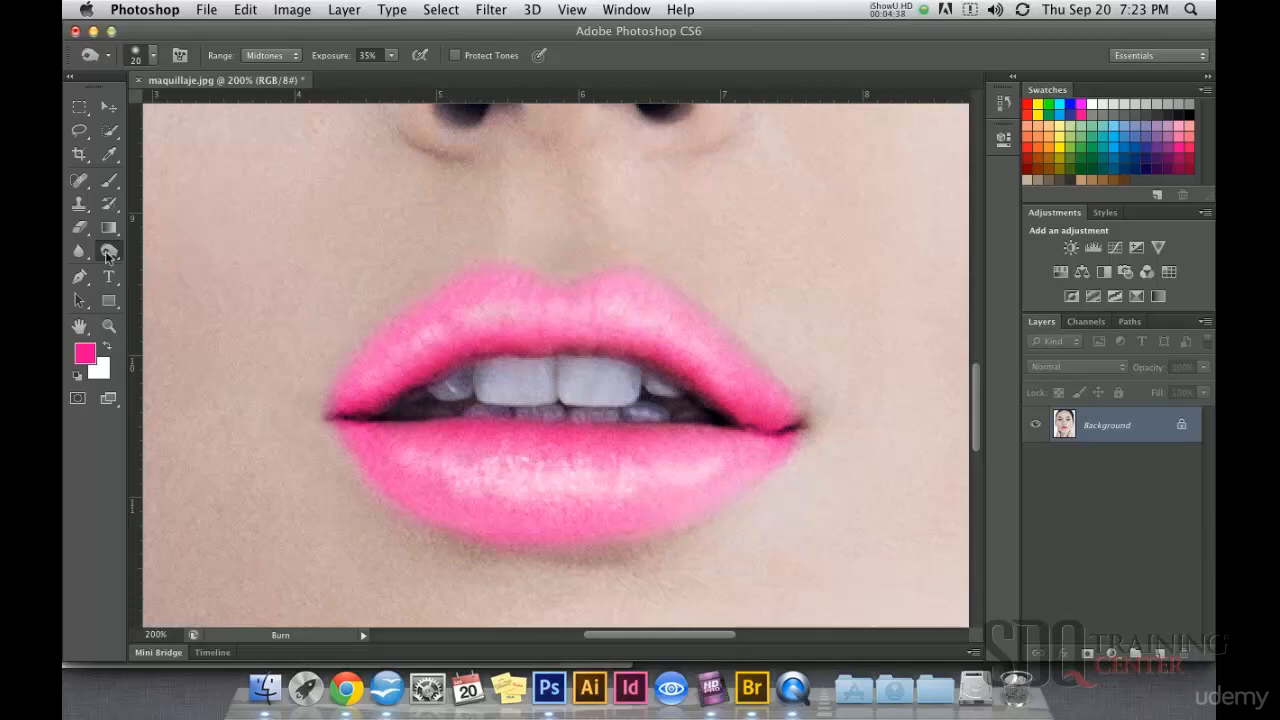
Step: Whiten the teeth between the lips with the Dodge tool at a 20 px brush size
click(105, 256)
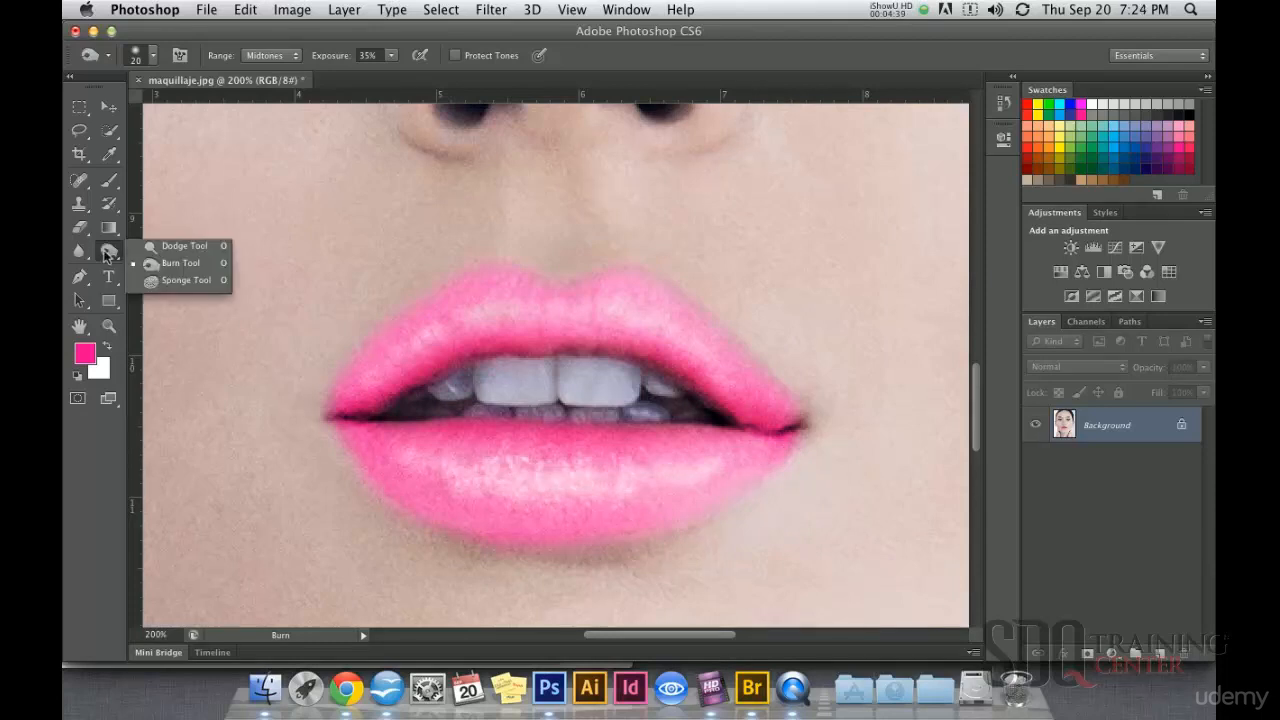
click(170, 246)
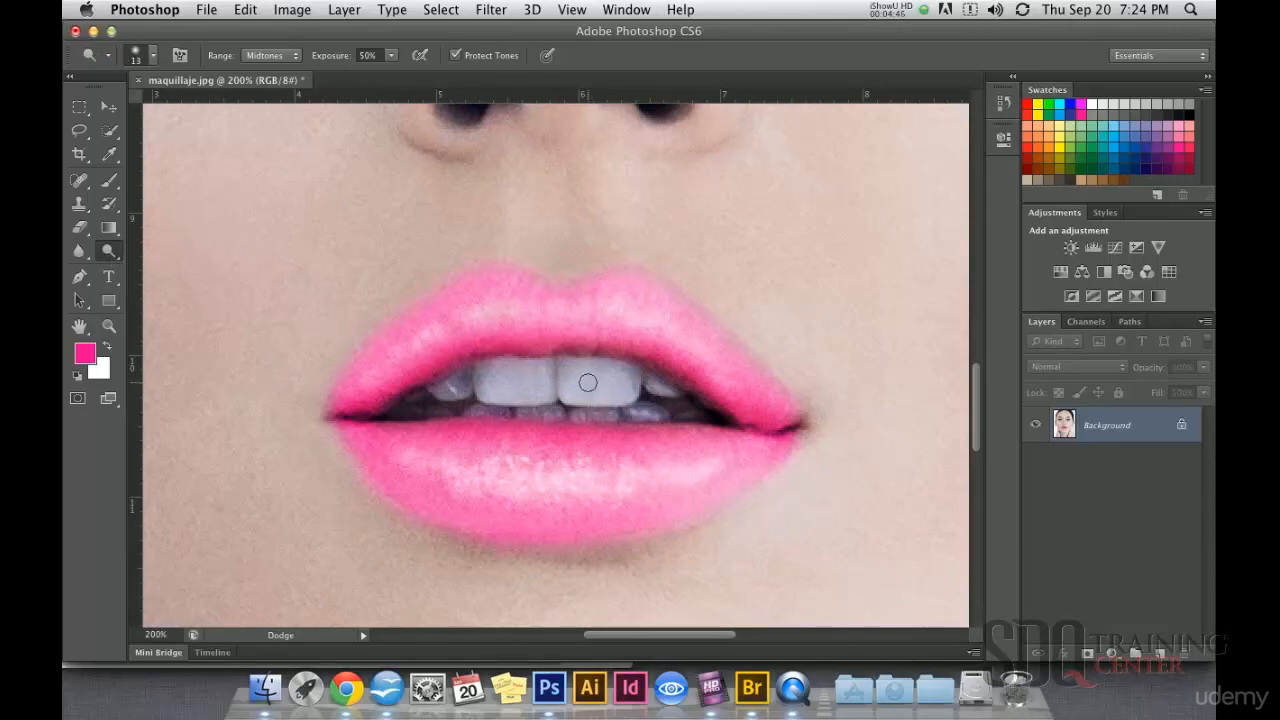
key(bracketright)
key(bracketright)
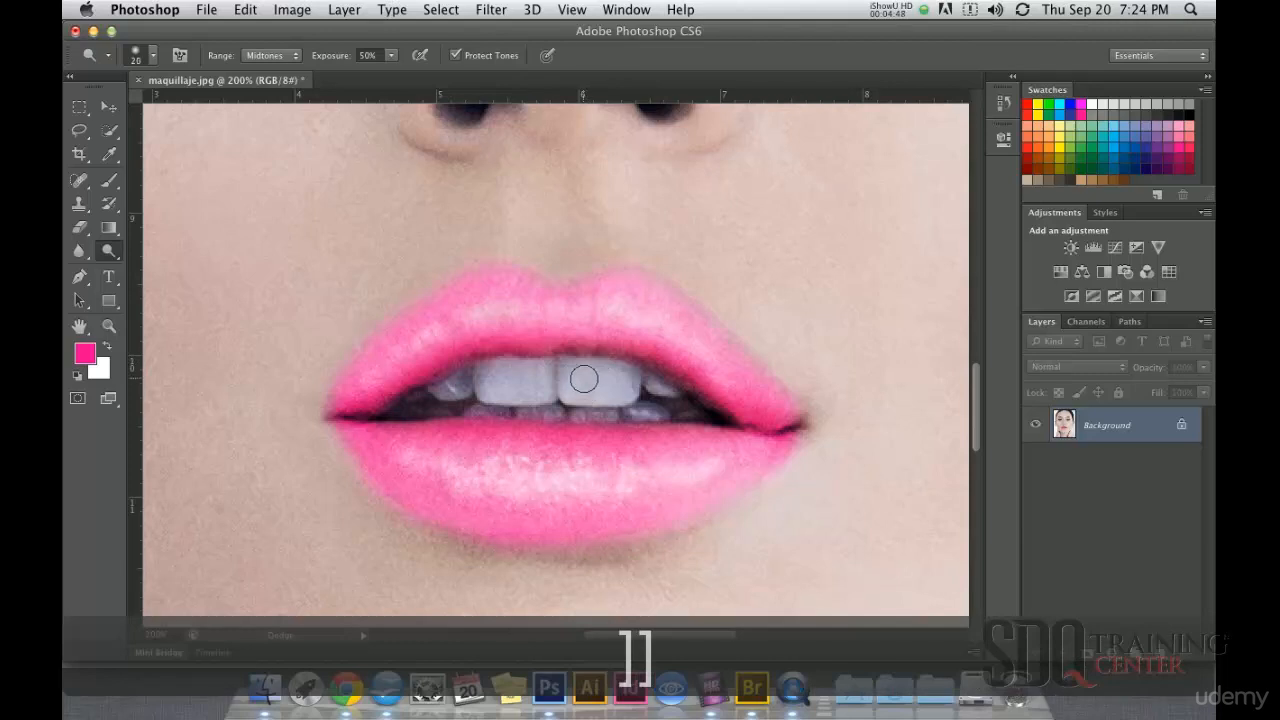
mouse_move(579, 380)
mouse_down()
mouse_move(630, 391)
mouse_move(571, 371)
mouse_move(625, 379)
mouse_move(525, 390)
mouse_move(544, 371)
mouse_move(544, 392)
mouse_move(491, 388)
mouse_move(532, 382)
mouse_move(516, 374)
mouse_move(446, 386)
mouse_up()
mouse_move(658, 388)
mouse_down()
mouse_move(674, 408)
mouse_move(462, 420)
mouse_move(672, 418)
mouse_up()
alt+super+click(651, 443)
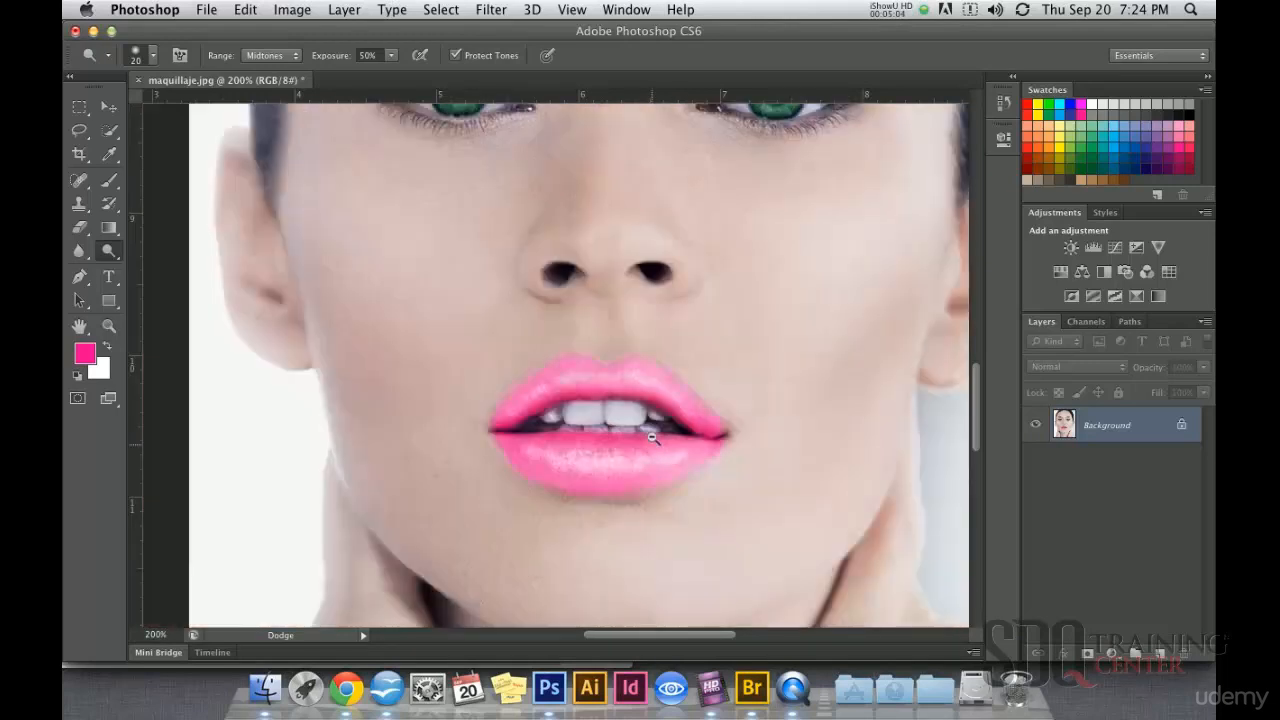
alt+super+click(657, 391)
alt+super+click(700, 429)
alt+super+click(697, 384)
alt+super+click(697, 384)
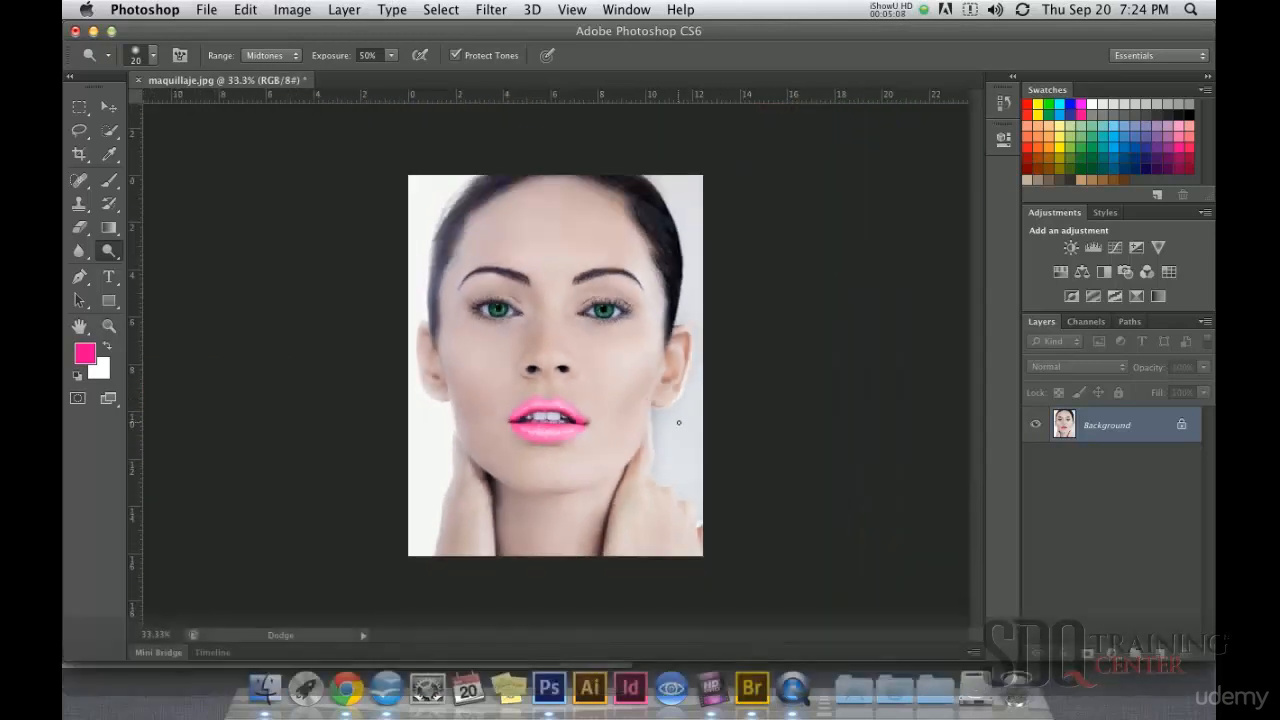
Step: Brighten the bridge of the nose with the Dodge tool at a 195 px brush size
super+click(529, 336)
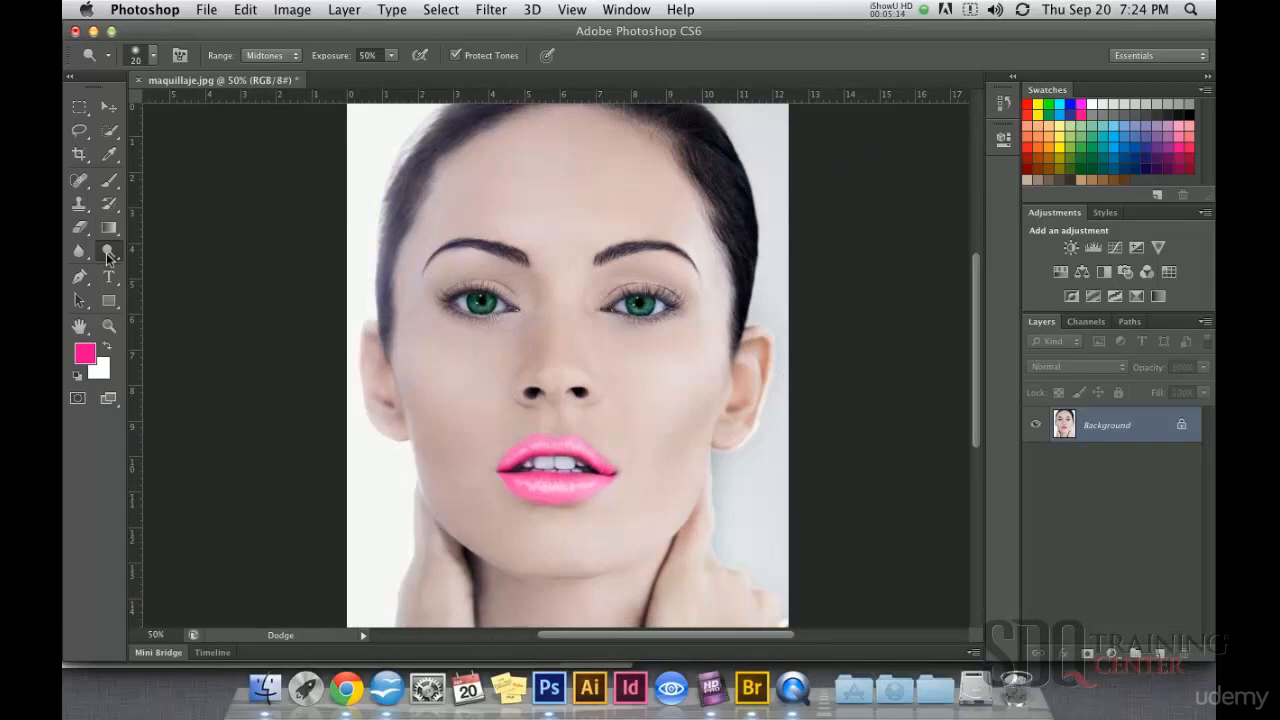
drag(108, 257, 182, 248)
right_click(590, 339)
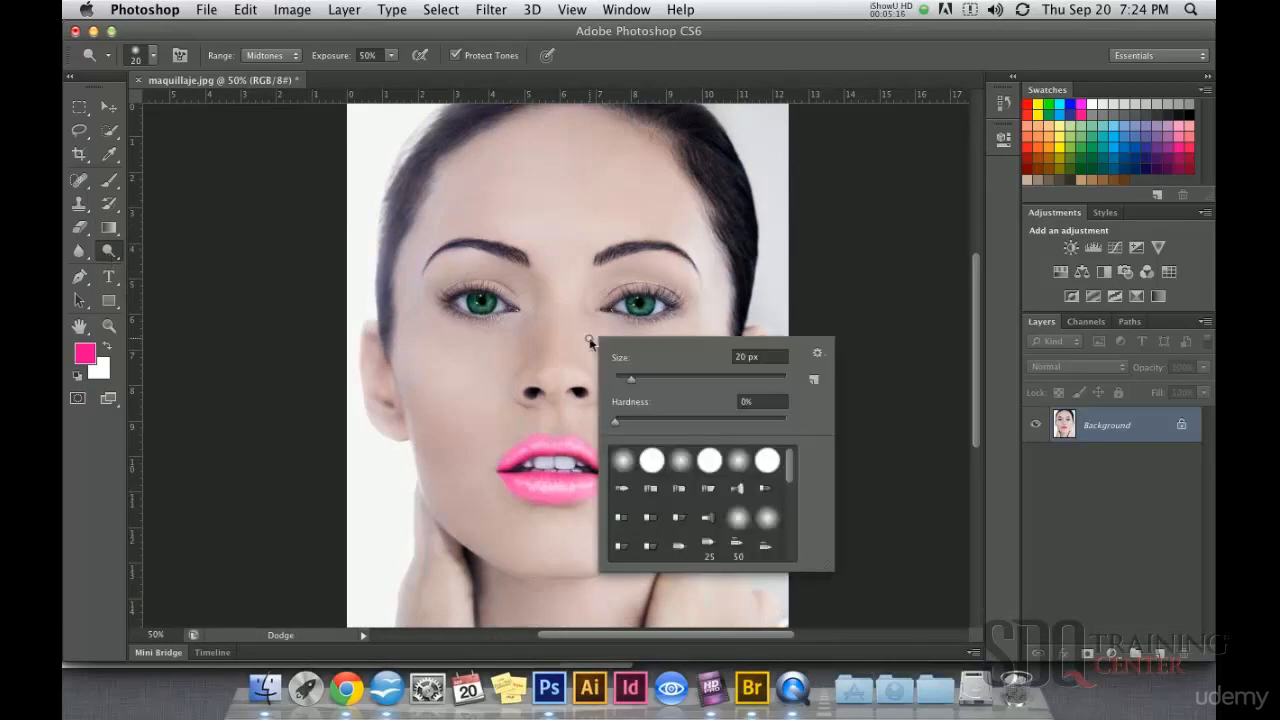
click(741, 380)
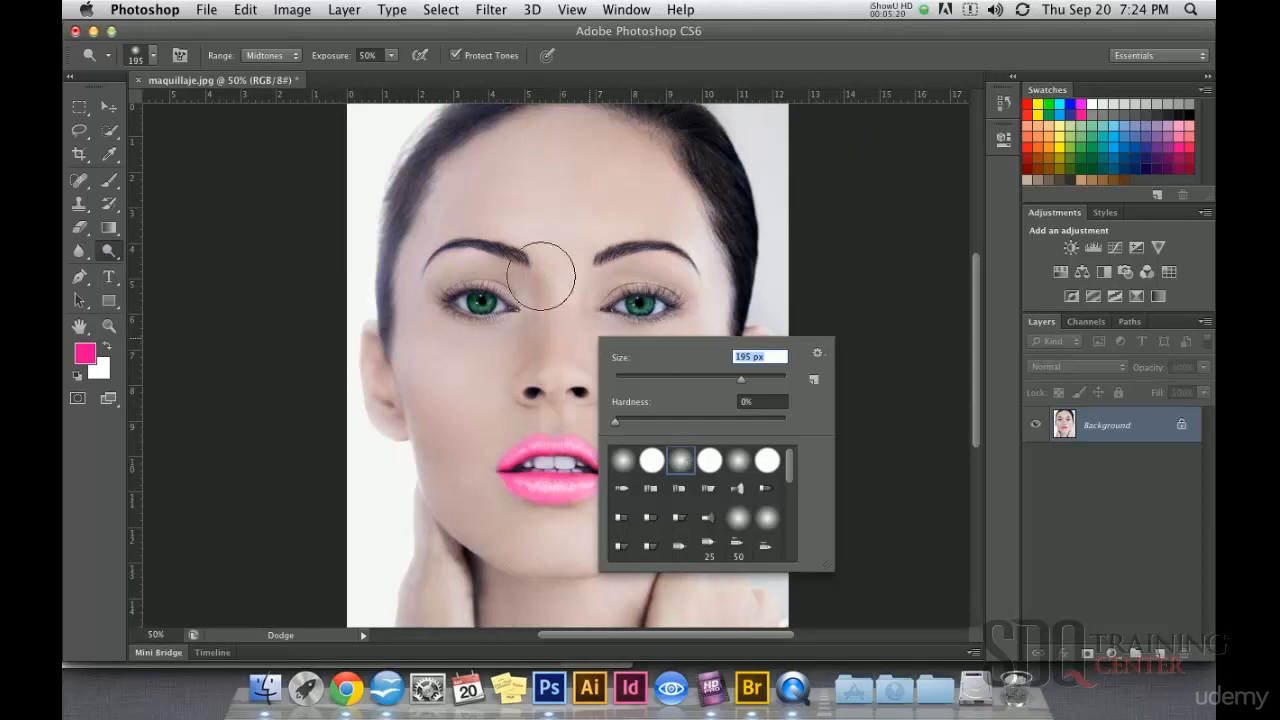
drag(562, 275, 571, 375)
key(super+z)
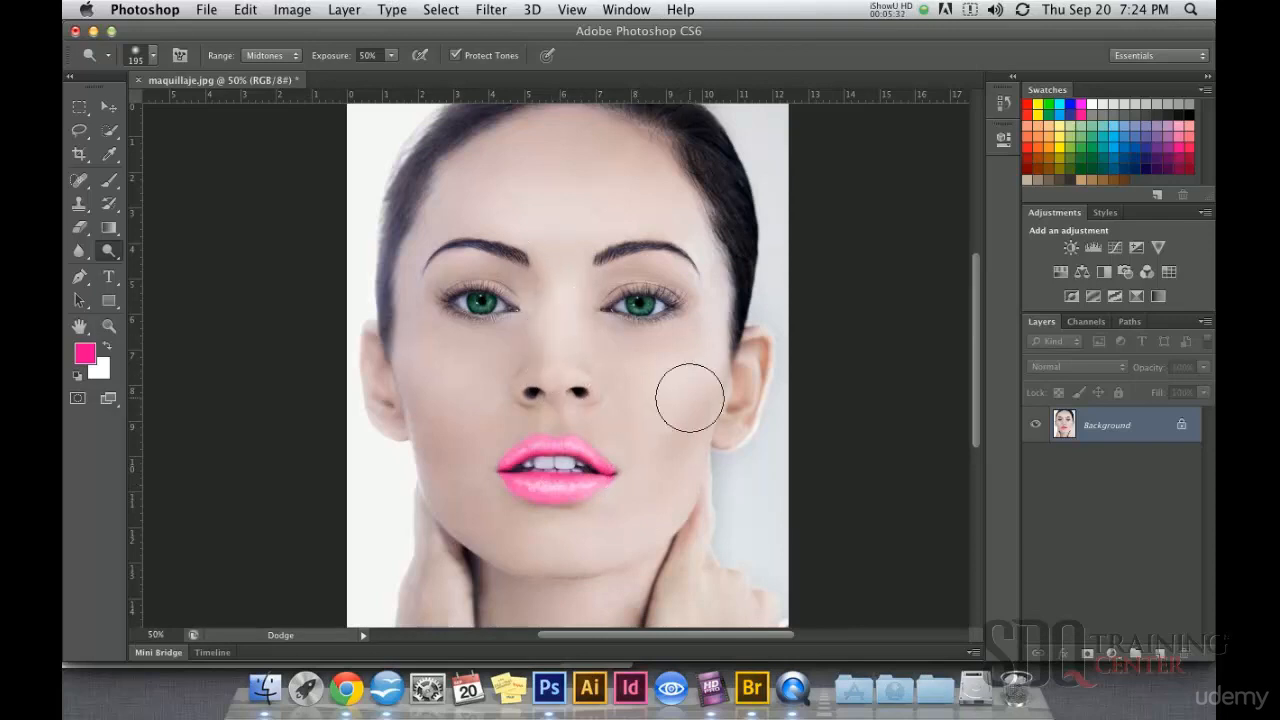
Step: Brighten the inner eye corners and the areas beneath both eyebrows with the Dodge tool at a 66 px brush size
super+click(616, 343)
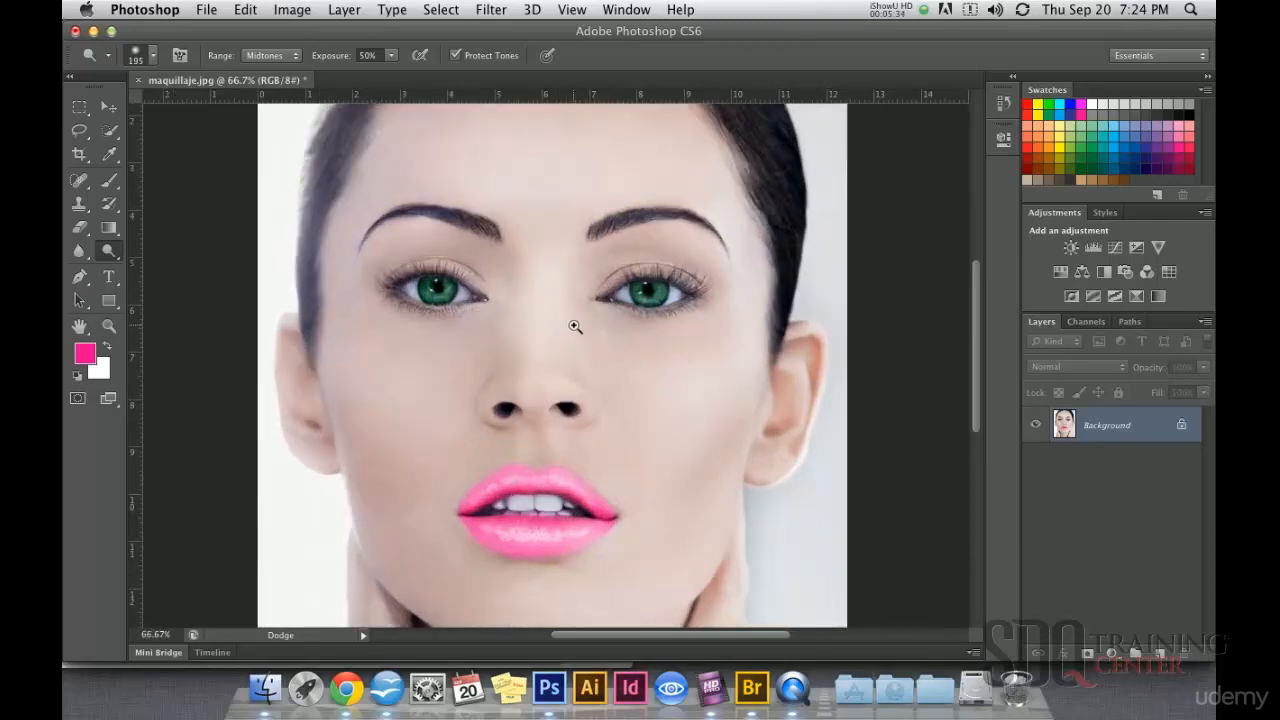
super+click(578, 322)
right_click(580, 288)
drag(626, 328, 665, 330)
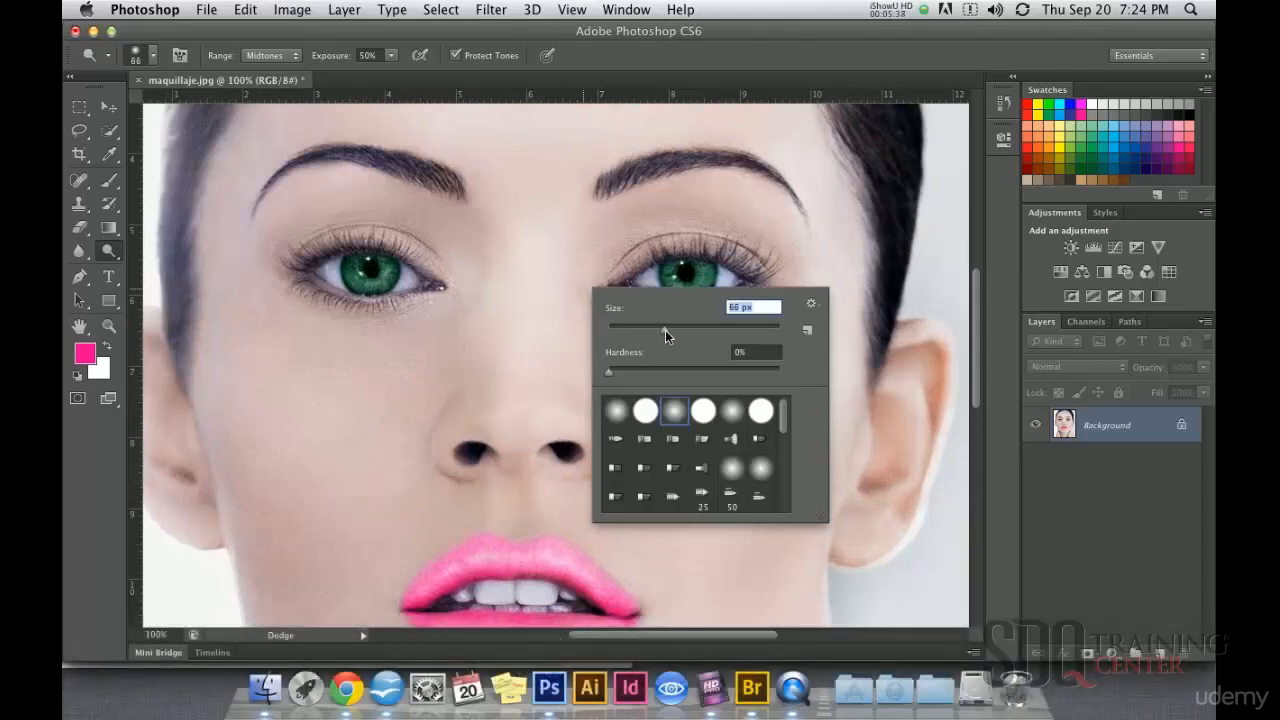
click(572, 273)
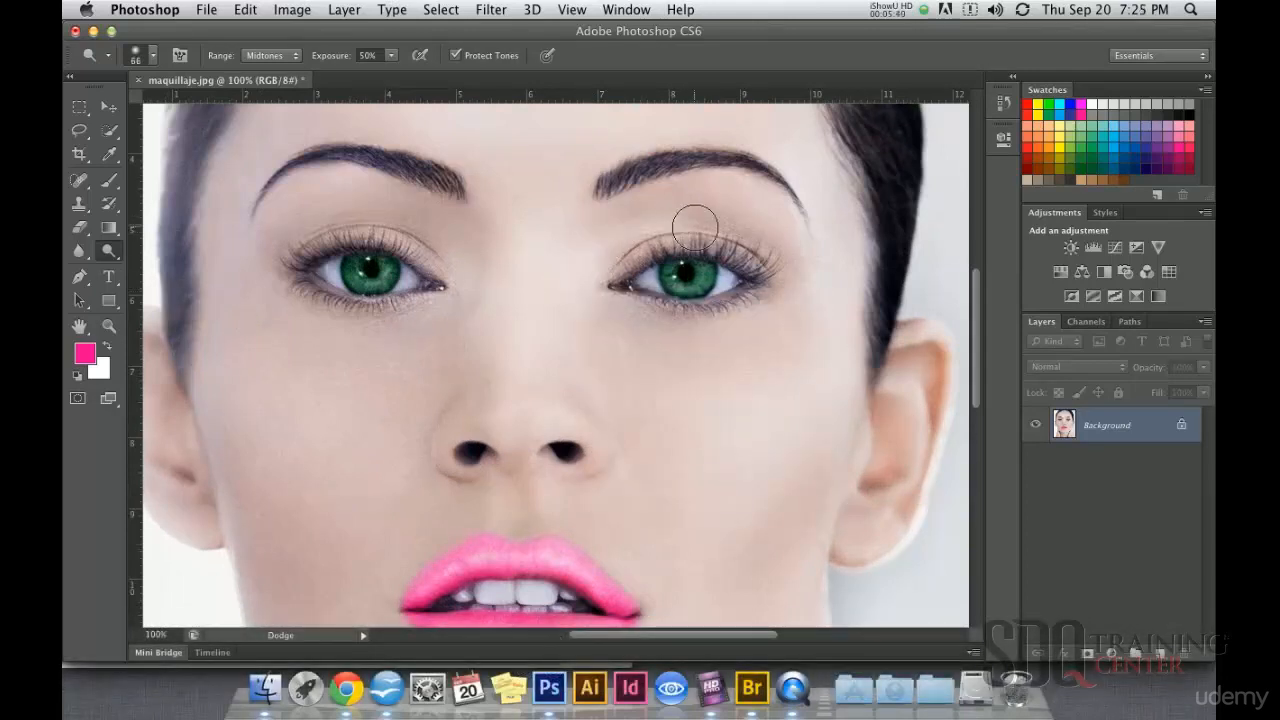
key(super+z)
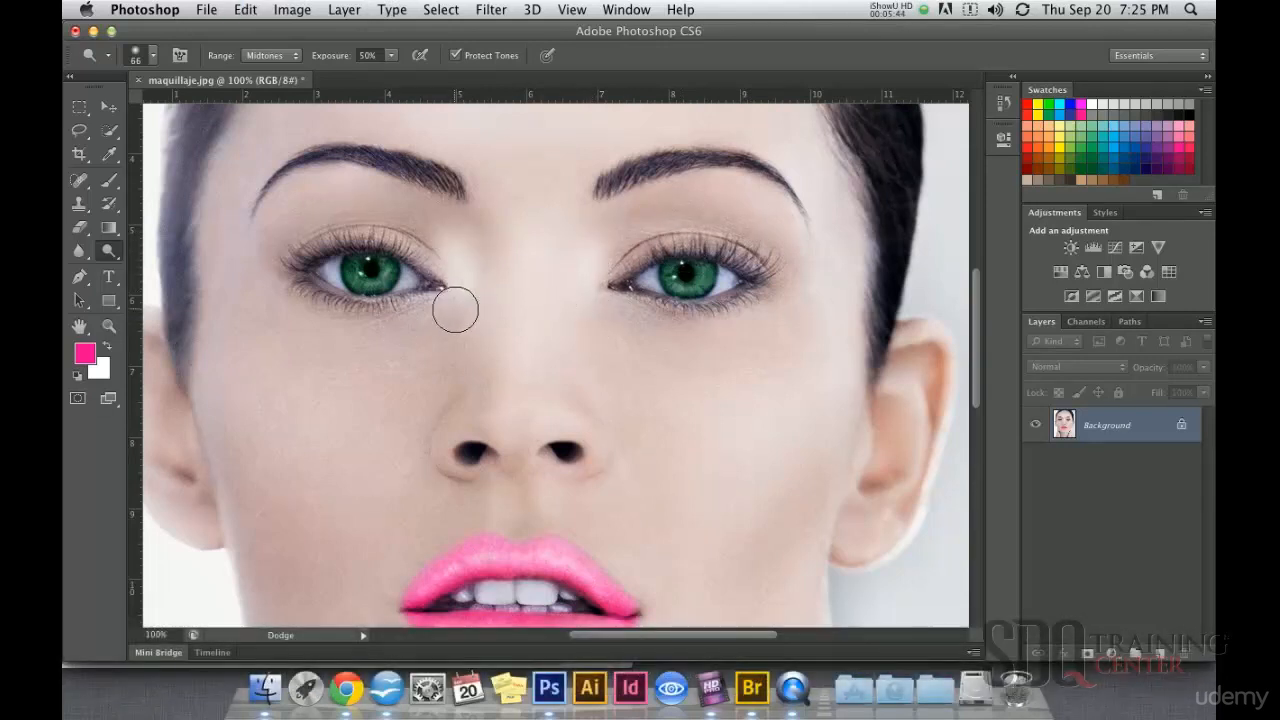
mouse_move(274, 220)
mouse_down()
mouse_move(333, 182)
mouse_move(358, 192)
mouse_move(287, 185)
mouse_move(251, 249)
mouse_move(273, 224)
mouse_move(354, 189)
mouse_move(428, 205)
mouse_up()
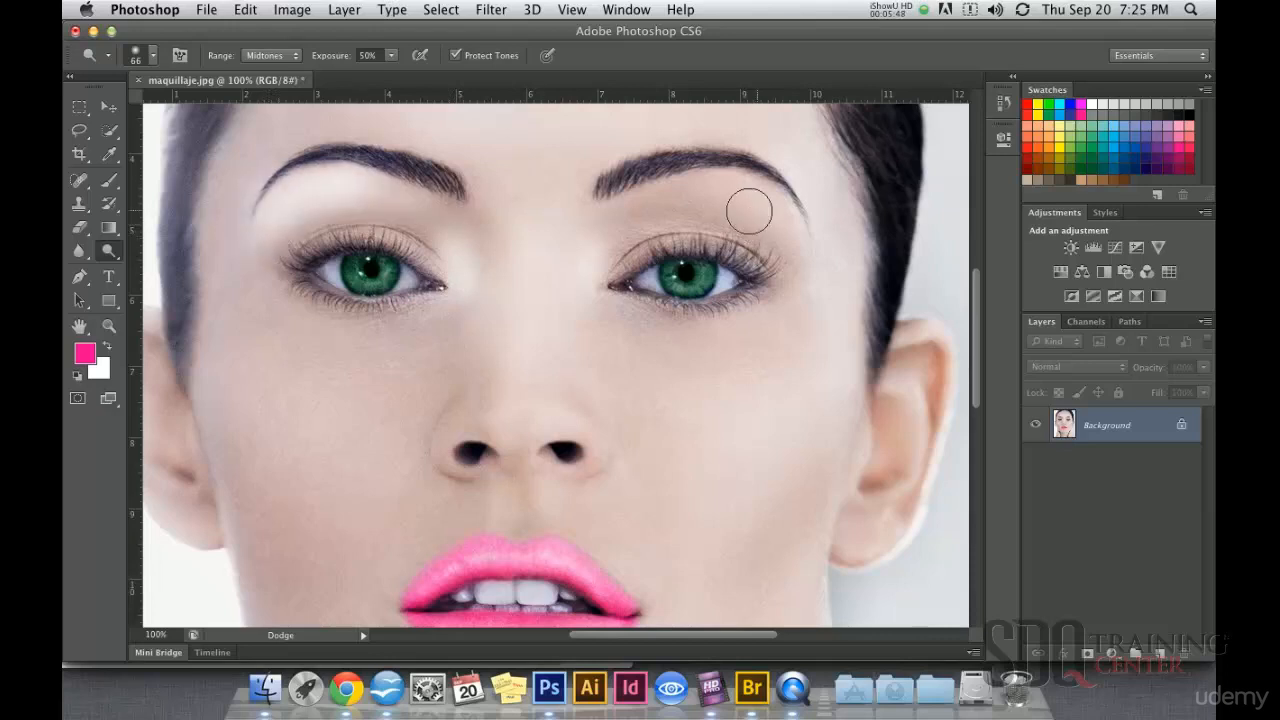
mouse_move(780, 212)
mouse_down()
mouse_move(683, 192)
mouse_move(778, 225)
mouse_move(773, 211)
mouse_move(696, 188)
mouse_move(578, 227)
mouse_move(684, 193)
mouse_move(588, 262)
mouse_move(622, 279)
mouse_move(607, 347)
mouse_up()
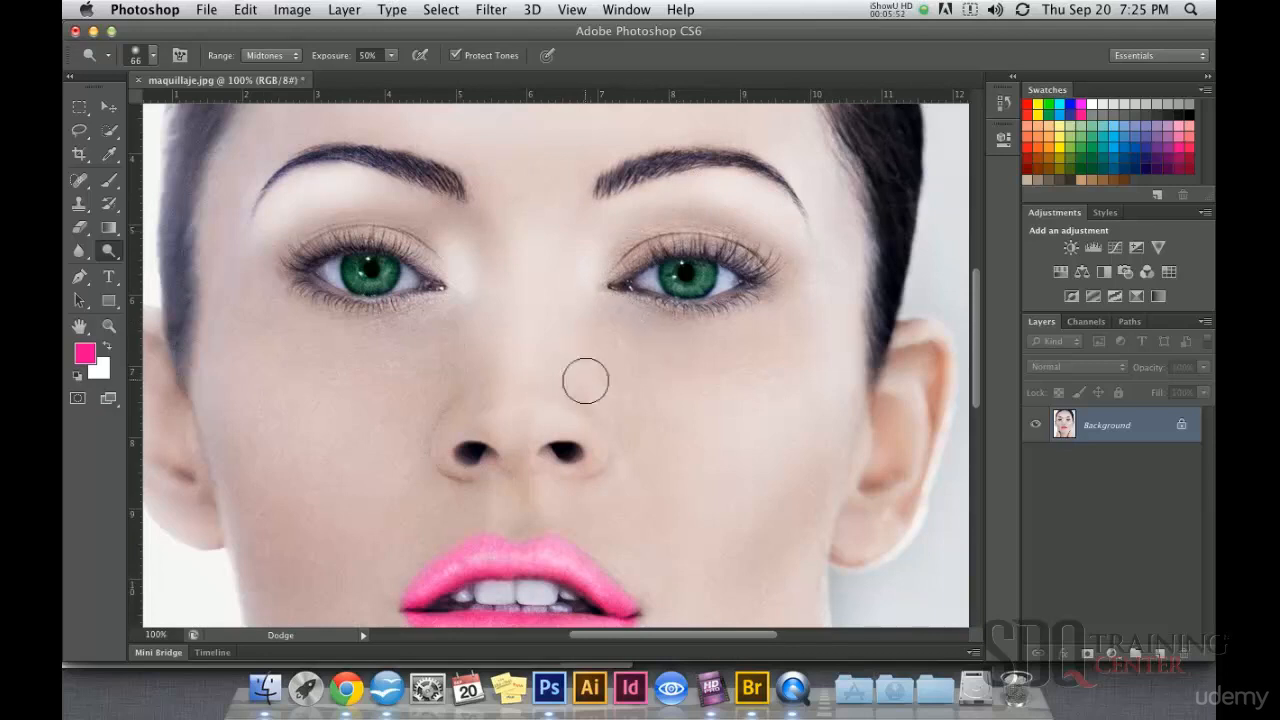
alt+super+click(593, 373)
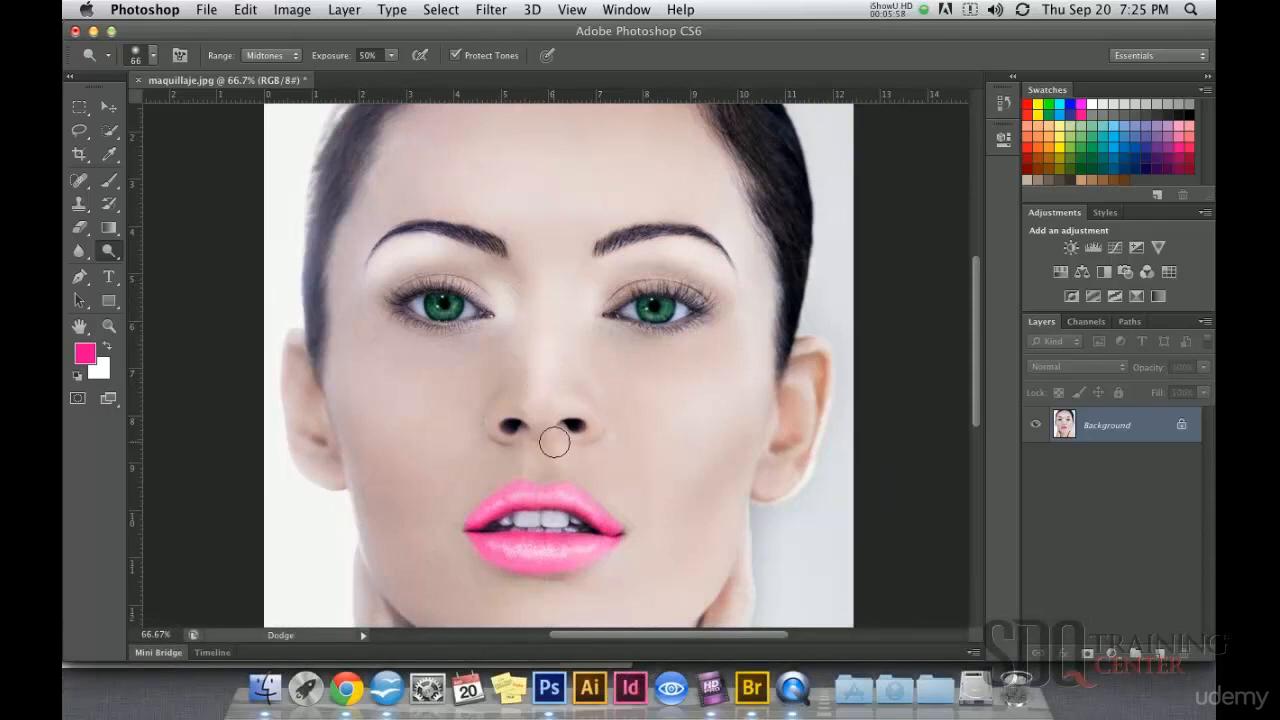
key(super+z)
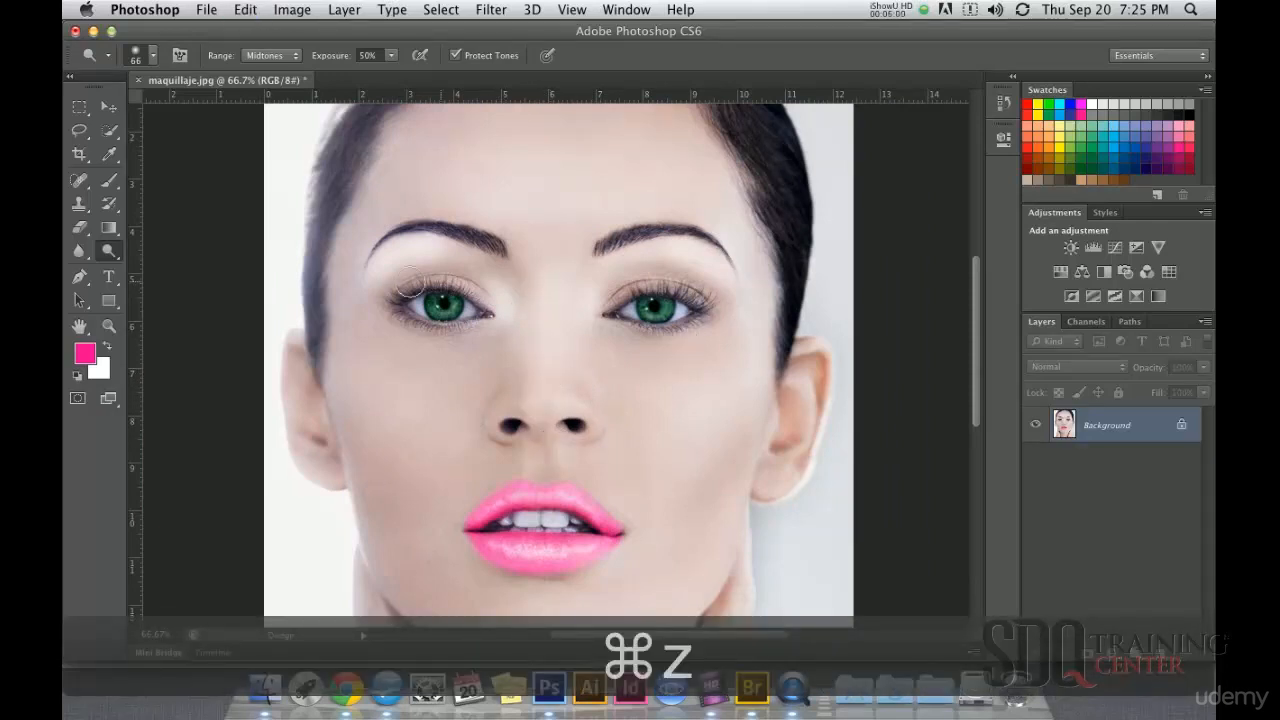
Step: Switch to the Sponge tool in Desaturate mode, try a stroke along the side of the nose, and undo it
click(111, 258)
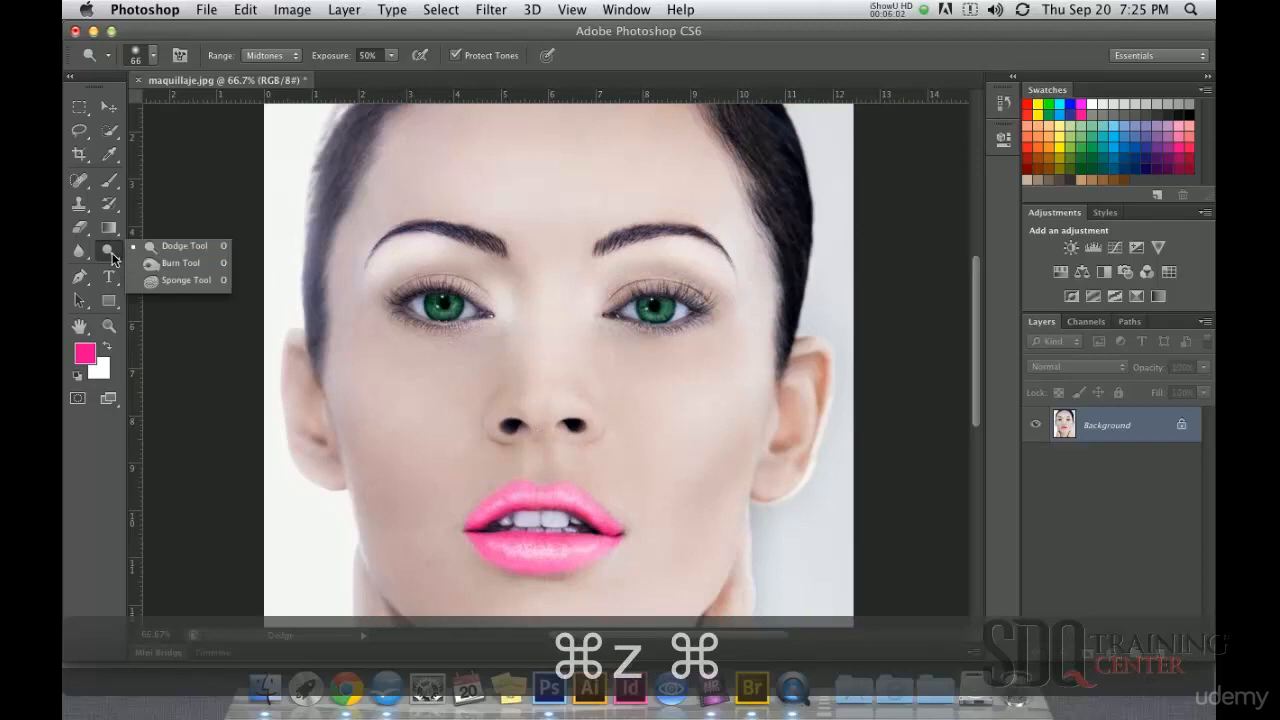
click(186, 281)
click(272, 55)
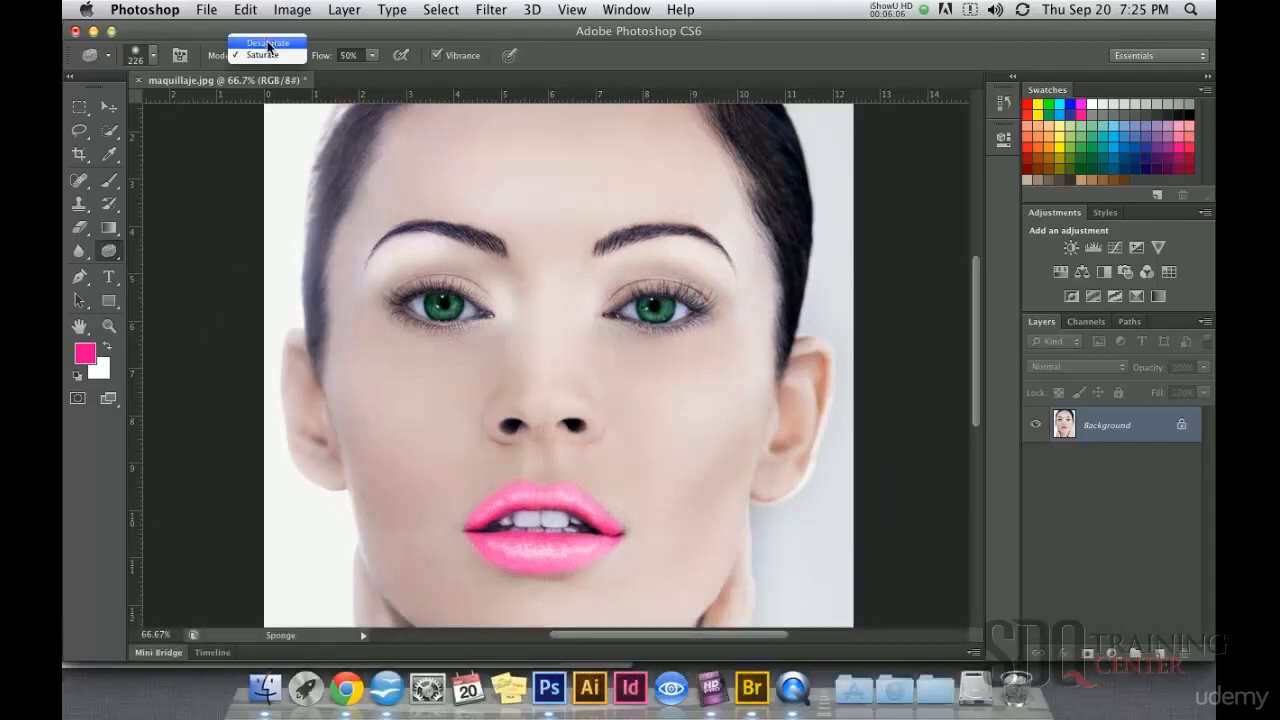
click(268, 44)
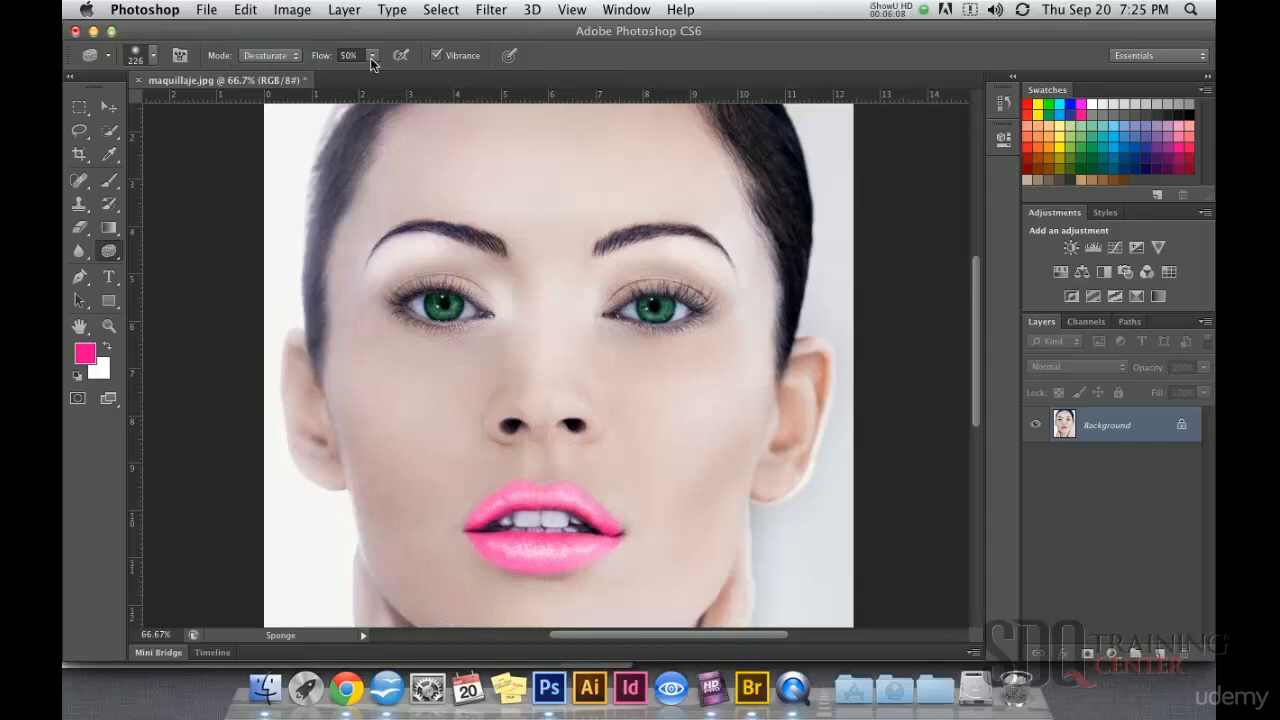
mouse_move(497, 350)
mouse_down()
mouse_move(586, 243)
mouse_move(524, 330)
mouse_move(518, 412)
mouse_up()
key(super+z)
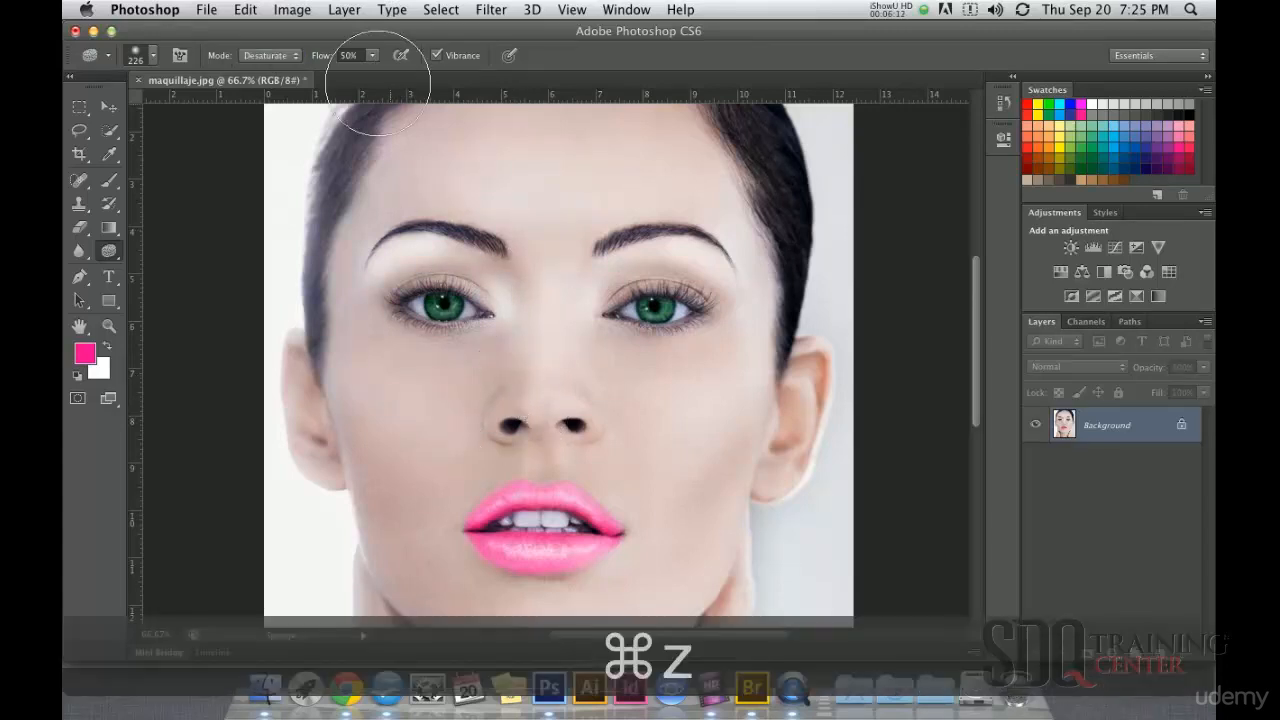
Step: Set the Sponge tool to Saturate and intensify the skin color across the face at 50% flow with a 250 px brush
click(281, 58)
click(265, 46)
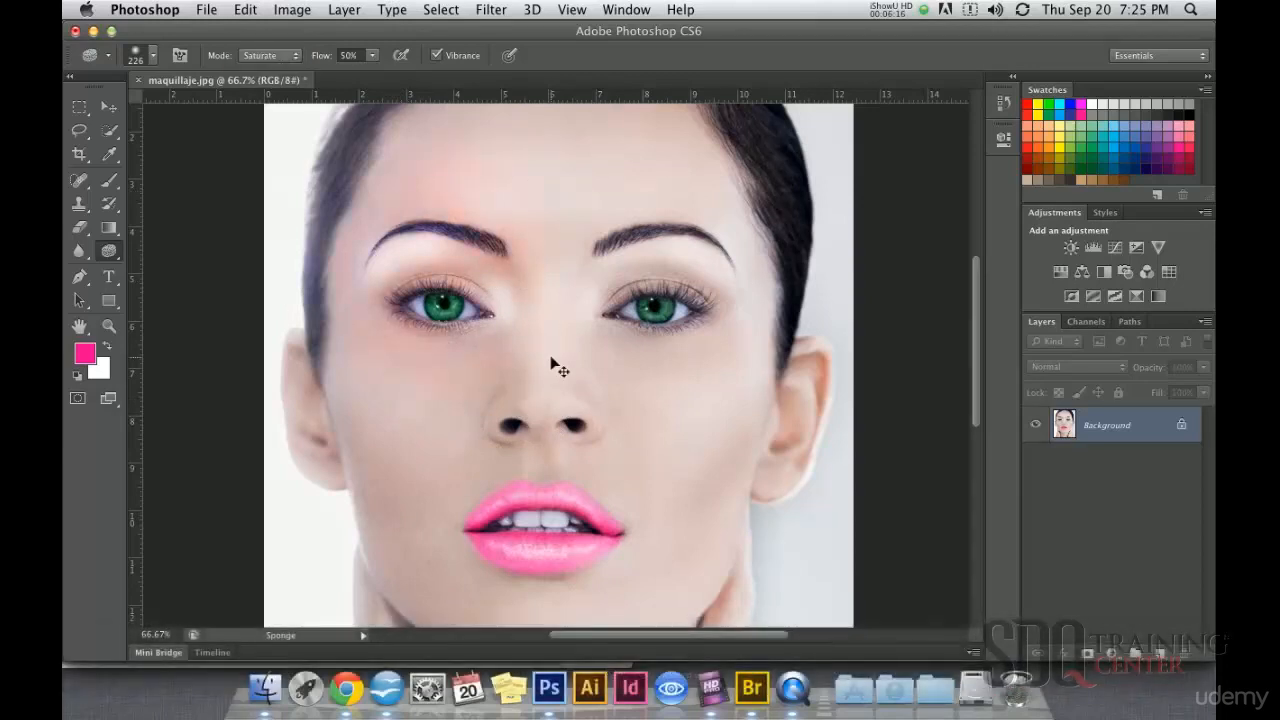
key(super+z)
key(super+minus)
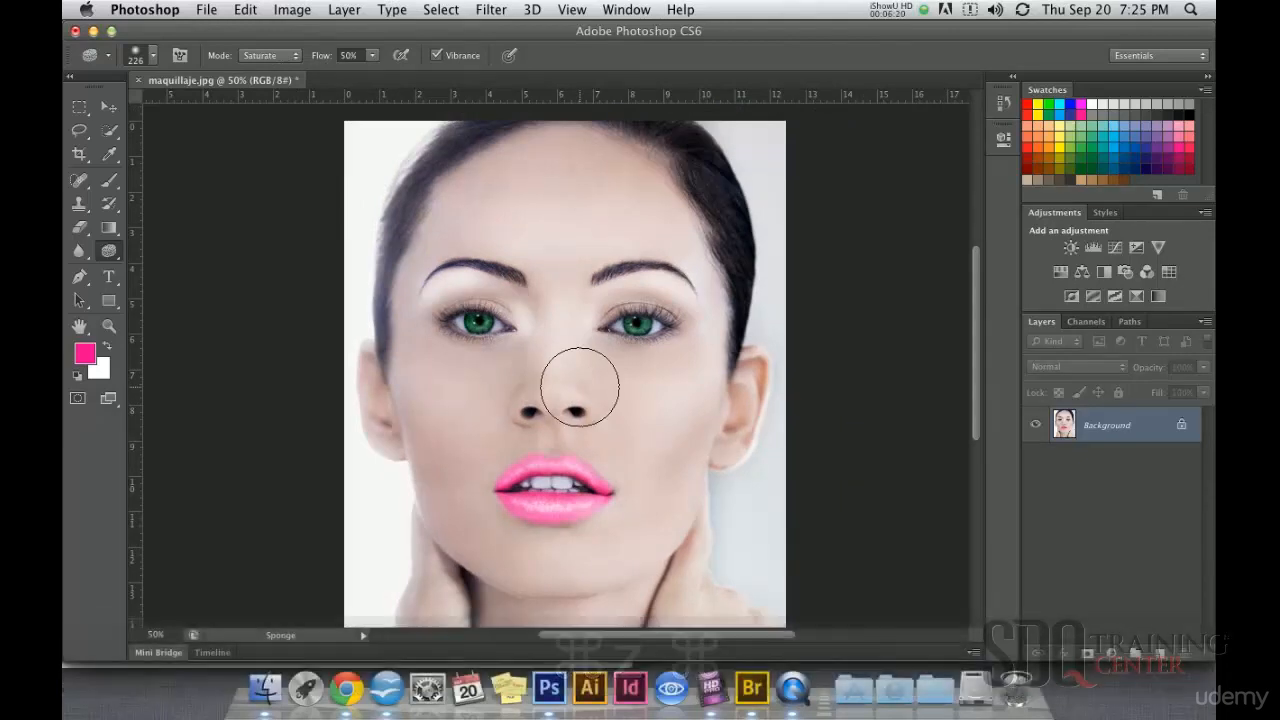
key(bracketright)
key(bracketright)
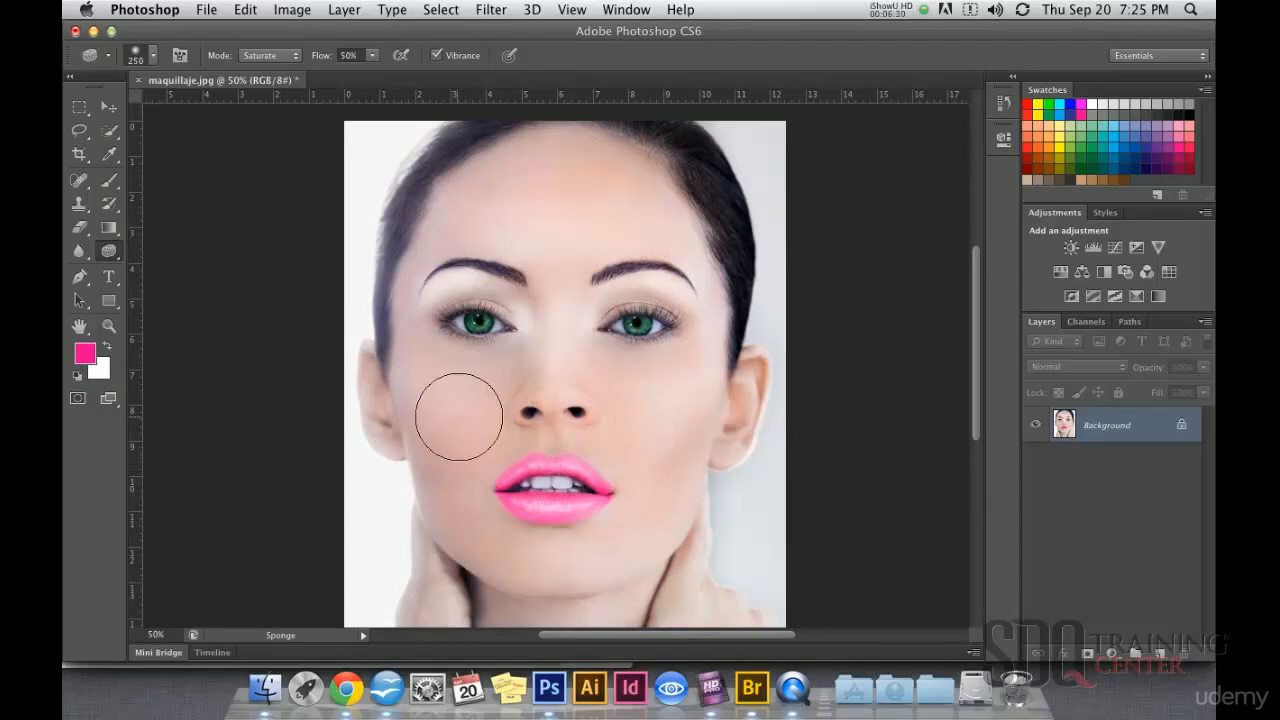
Step: Saturate both cheeks into a blush with the Sponge tool at a 300 px brush size
key(bracketright)
key(bracketright)
key(bracketleft)
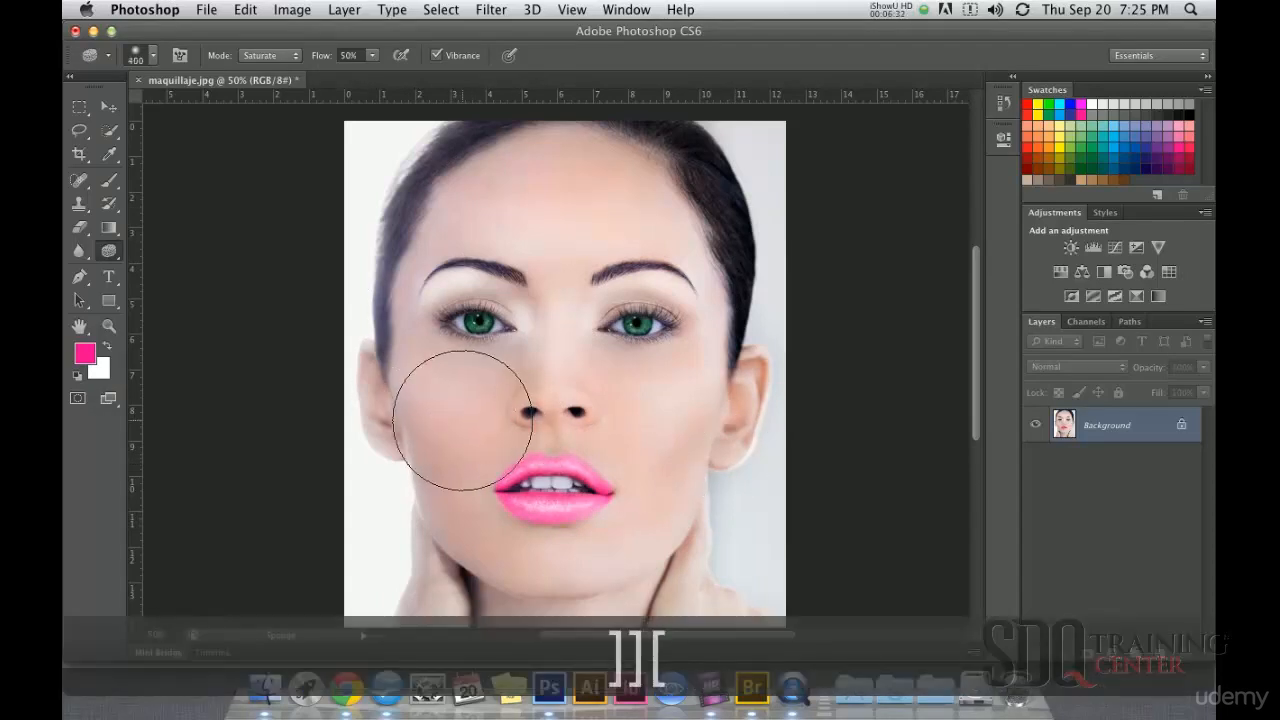
mouse_move(445, 415)
mouse_down()
mouse_move(412, 378)
mouse_move(393, 329)
mouse_move(443, 452)
mouse_move(421, 399)
mouse_move(442, 354)
mouse_up()
mouse_move(688, 394)
mouse_down()
mouse_move(683, 417)
mouse_move(704, 360)
mouse_move(654, 426)
mouse_up()
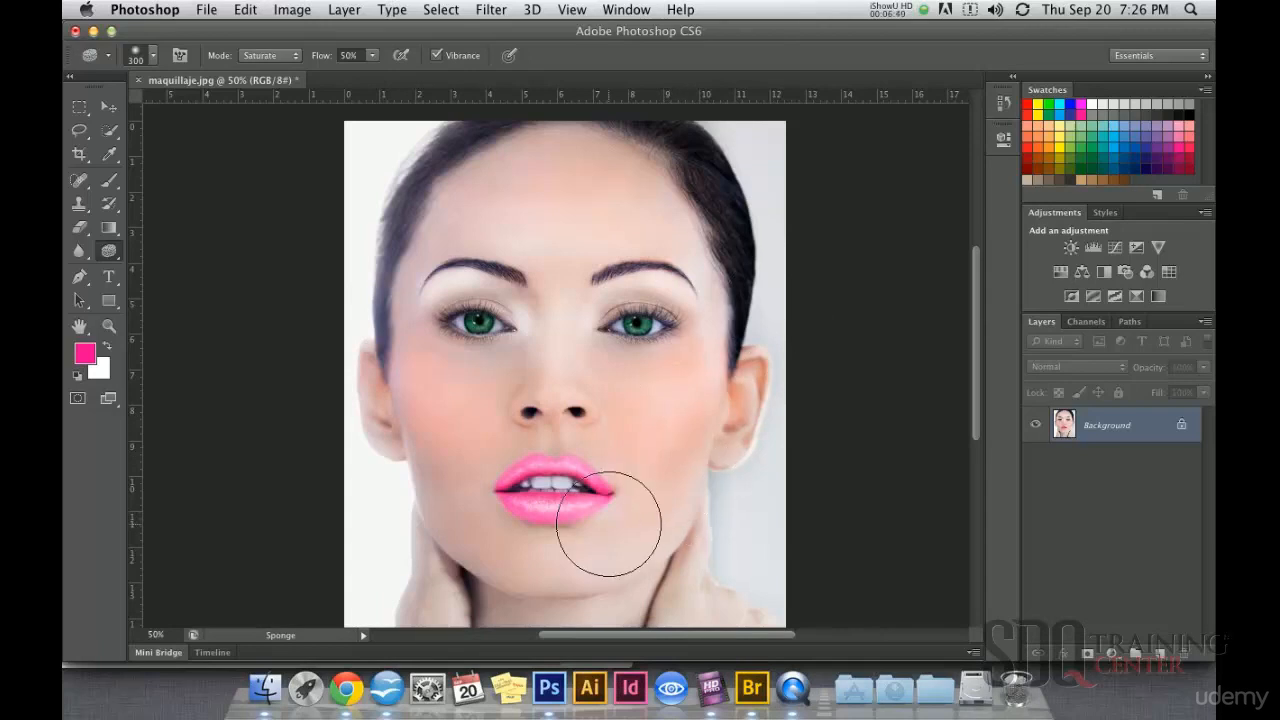
Step: Try painting pink eyeshadow on one upper eyelid with the Brush tool in Color mode at 79% opacity, and undo the stroke
click(112, 110)
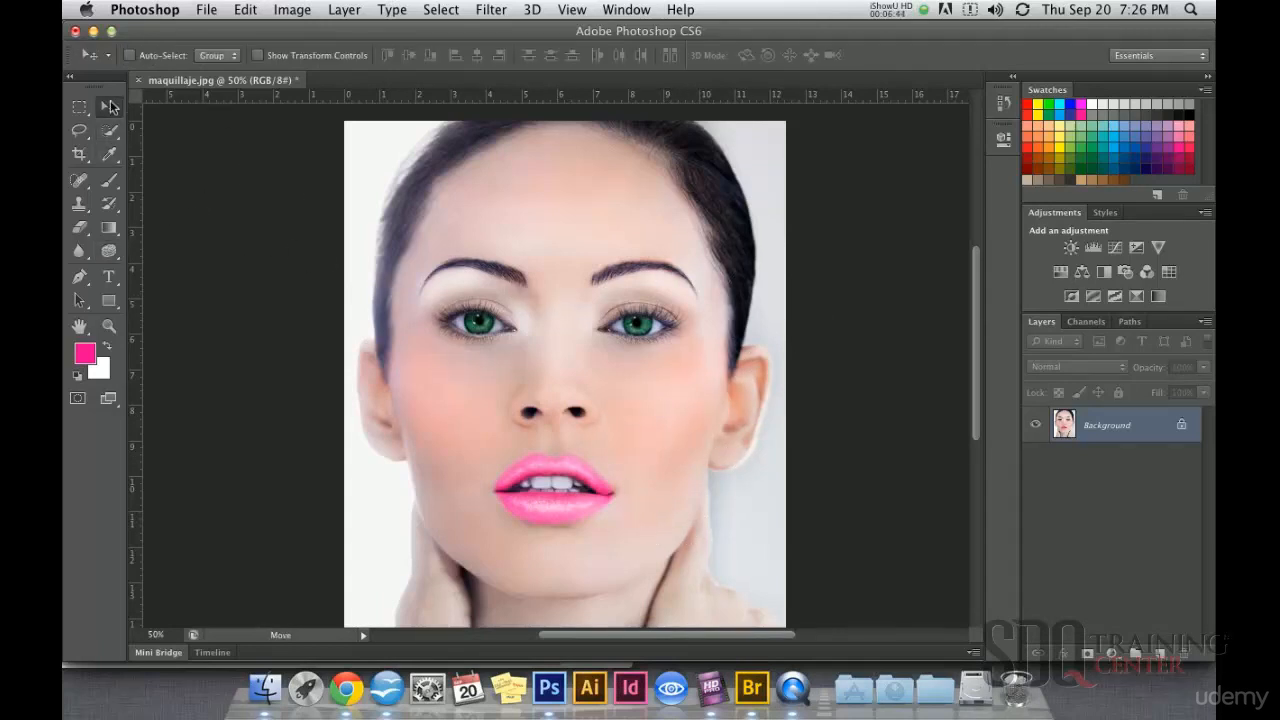
click(580, 371)
drag(514, 286, 534, 347)
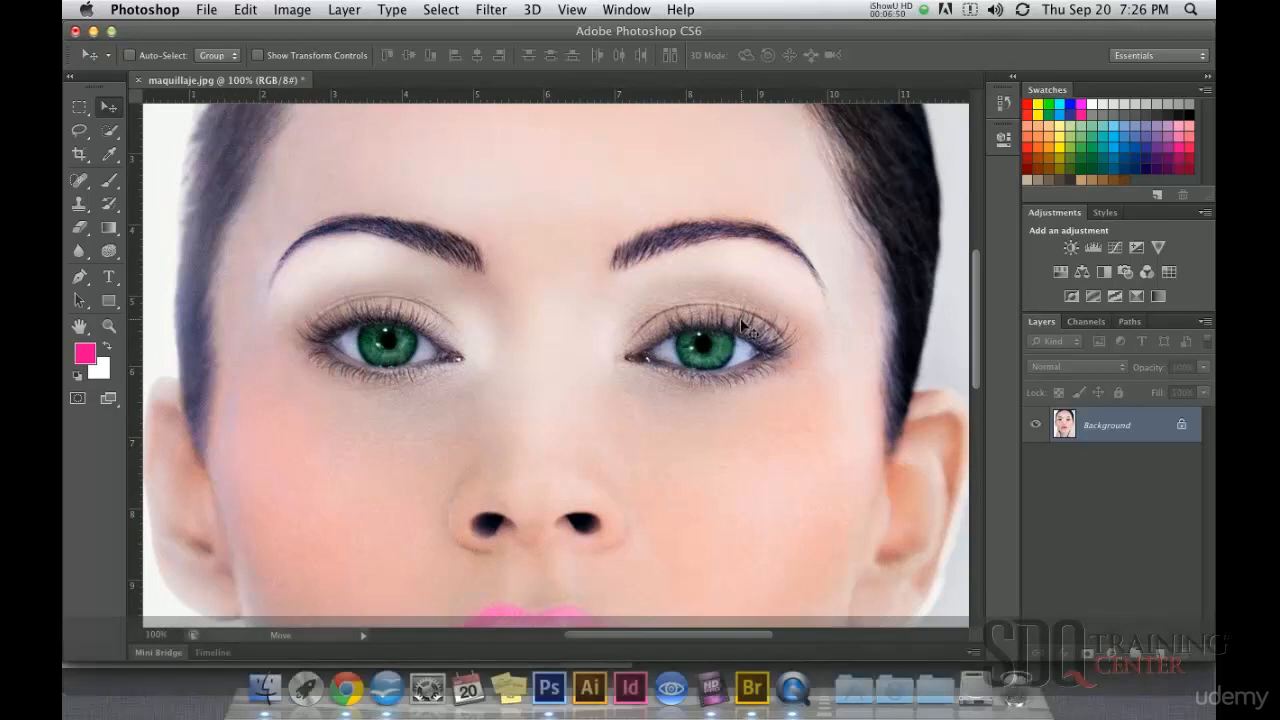
click(111, 181)
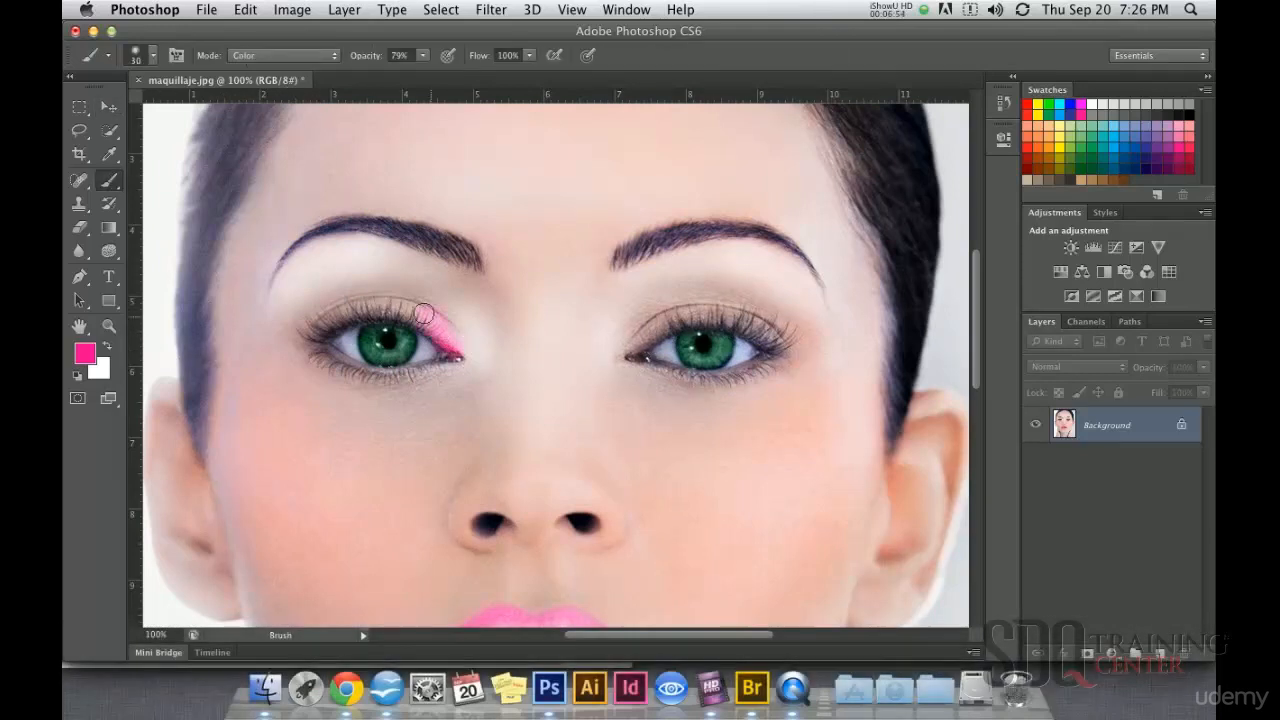
key(super+z)
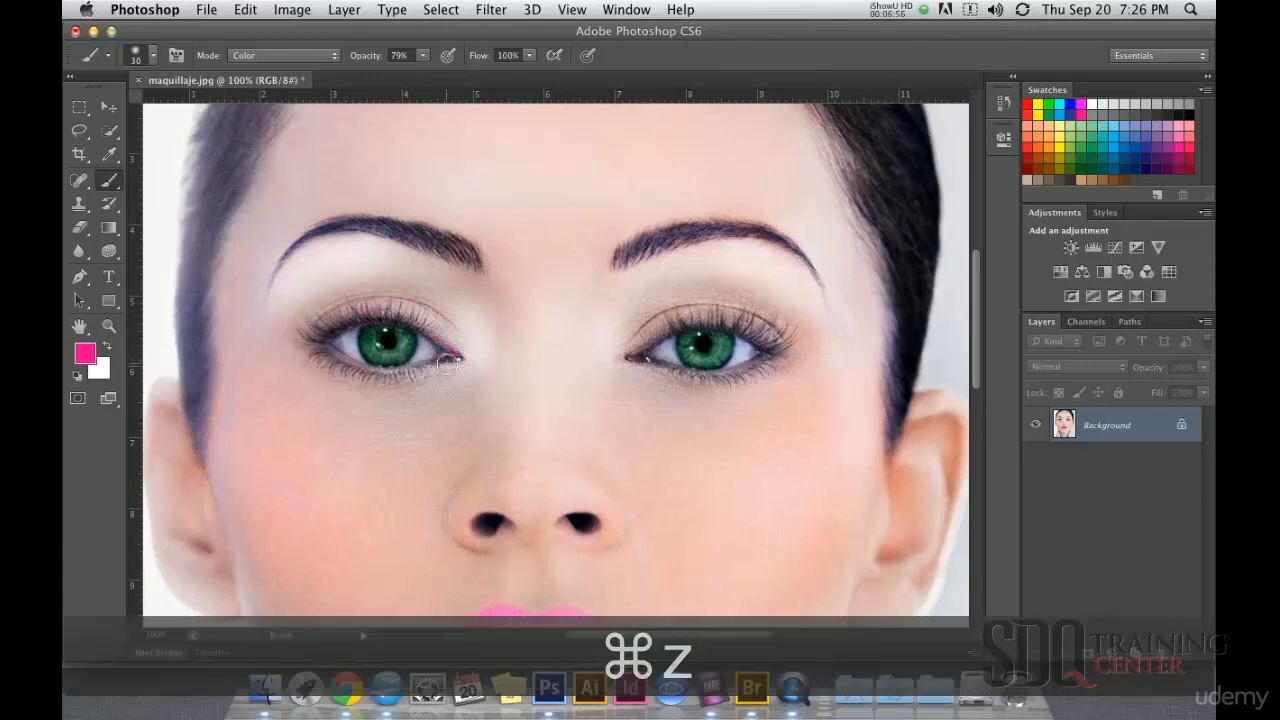
Step: Lower the brush opacity to 67%, try pink eyeshadow along the whole upper eyelid, and undo it
click(423, 55)
drag(428, 72, 416, 72)
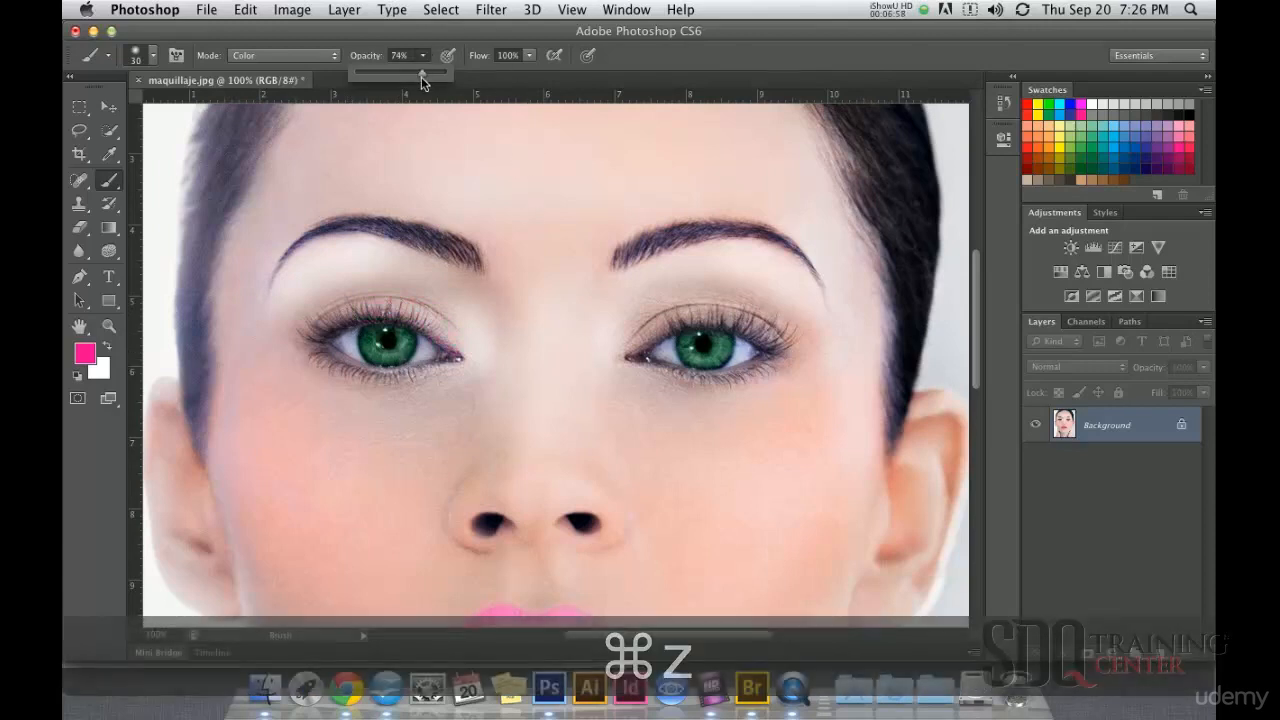
click(460, 348)
drag(435, 320, 410, 309)
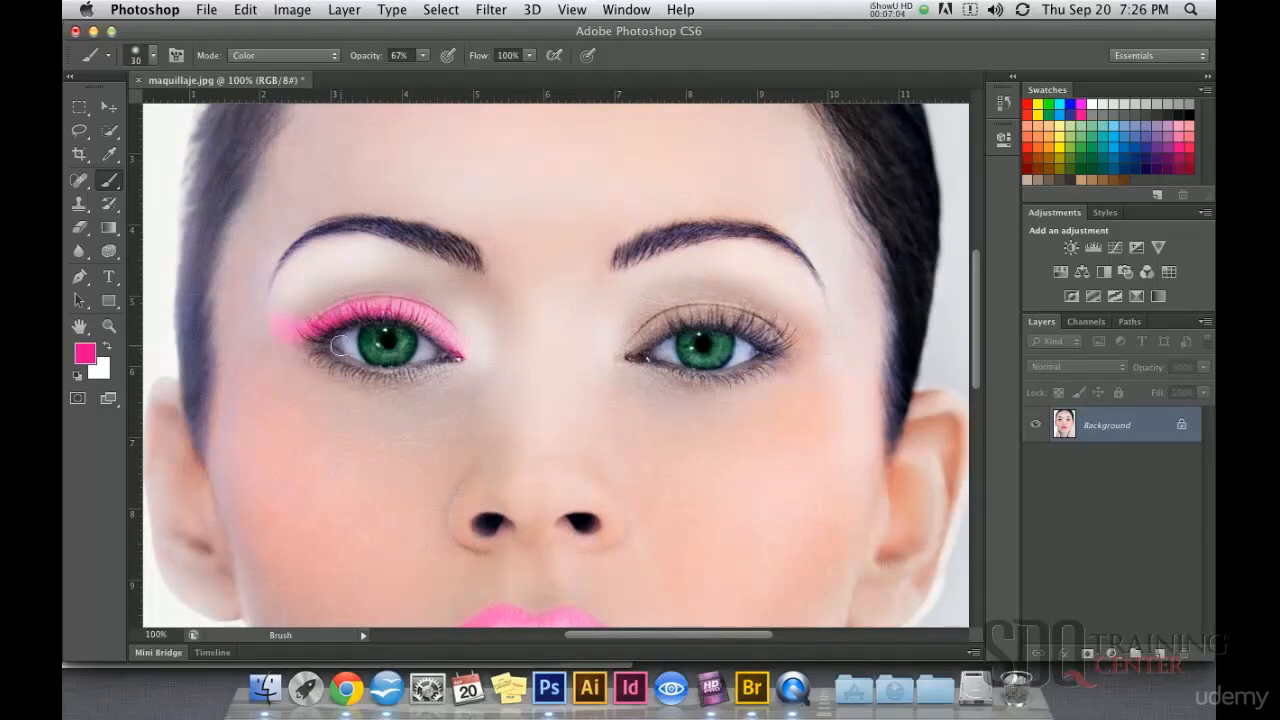
key(super+z)
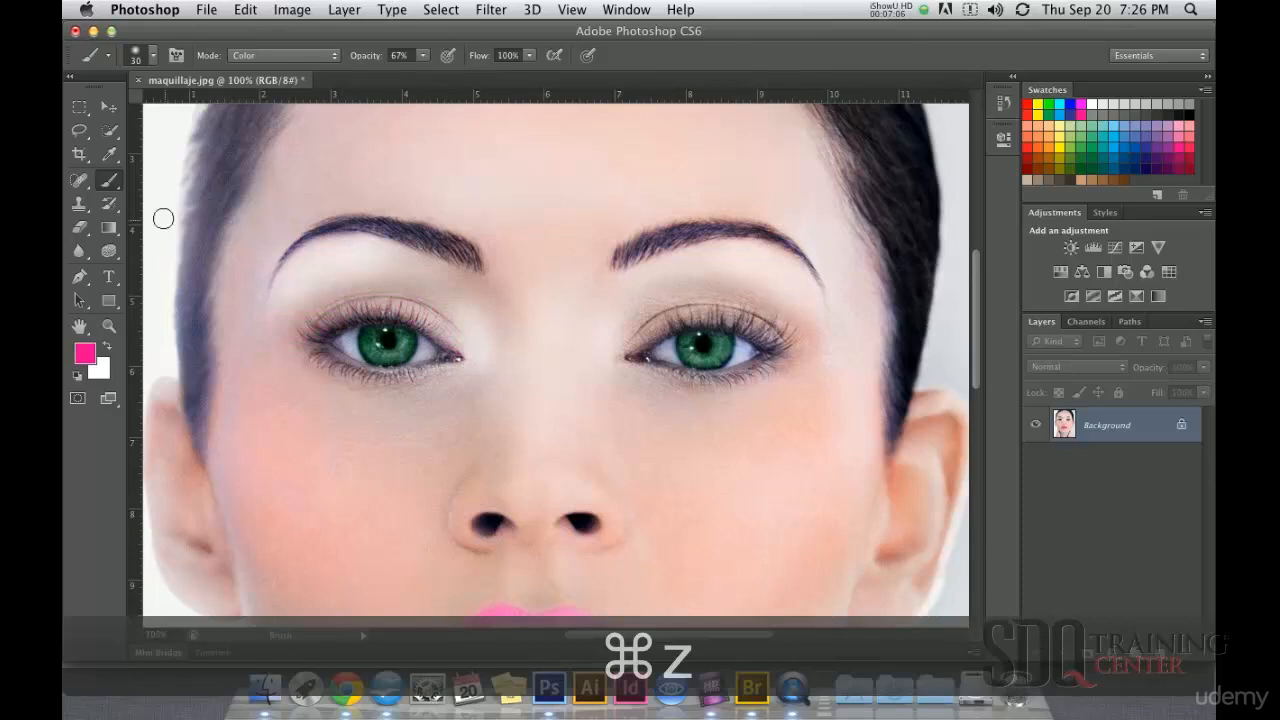
Step: Switch to the Burn tool, try darkening the lash line of the image's right-hand eye at 67% exposure and 10 px, and undo the stroke
click(112, 254)
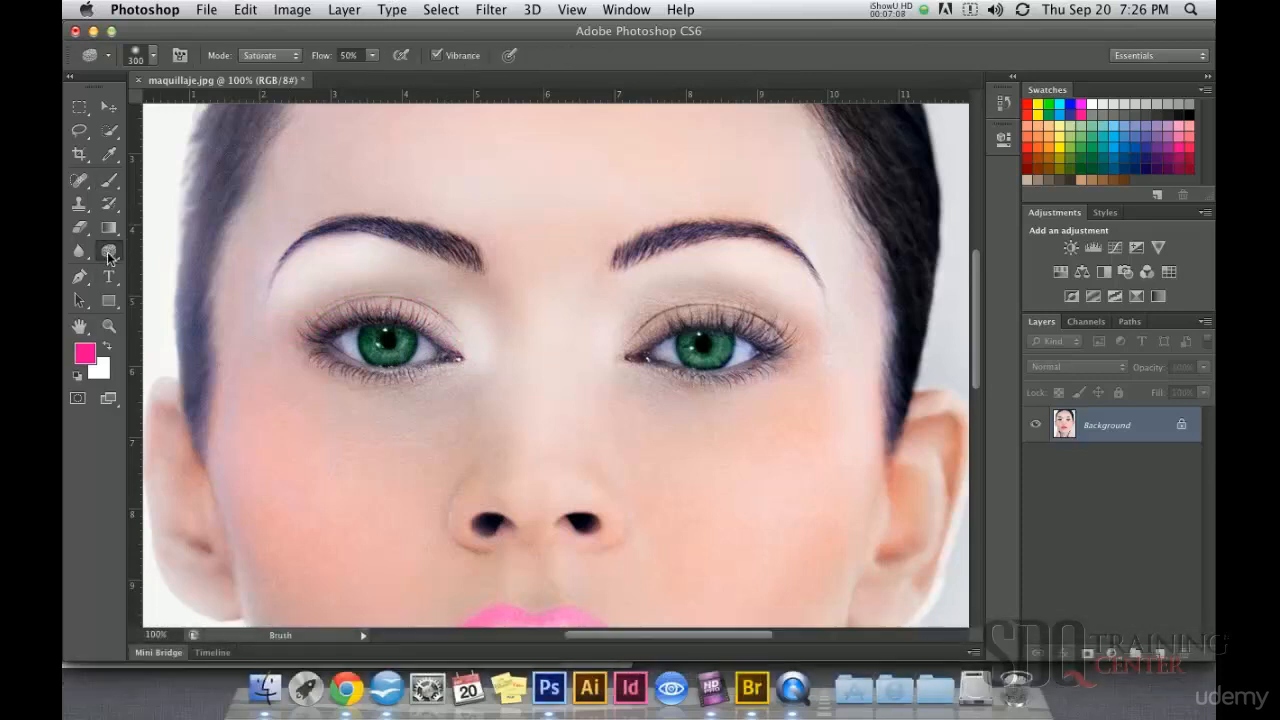
click(181, 264)
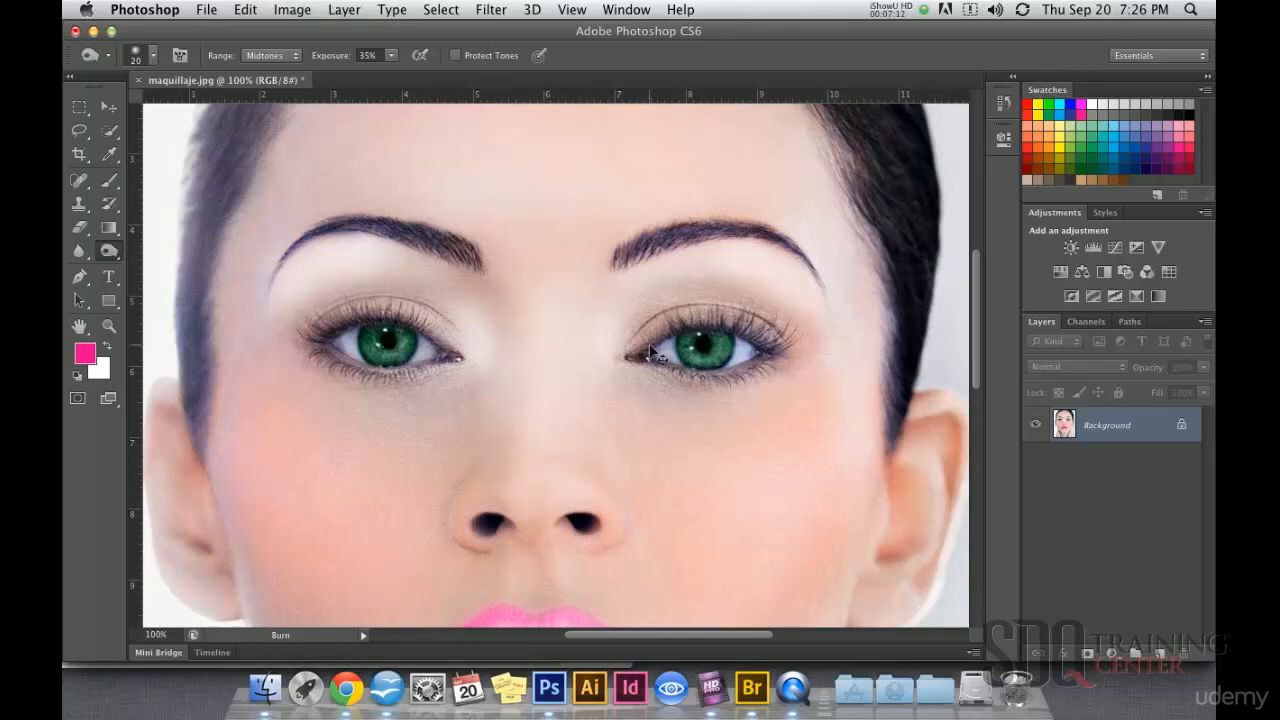
super+click(699, 342)
click(391, 56)
drag(408, 71, 422, 72)
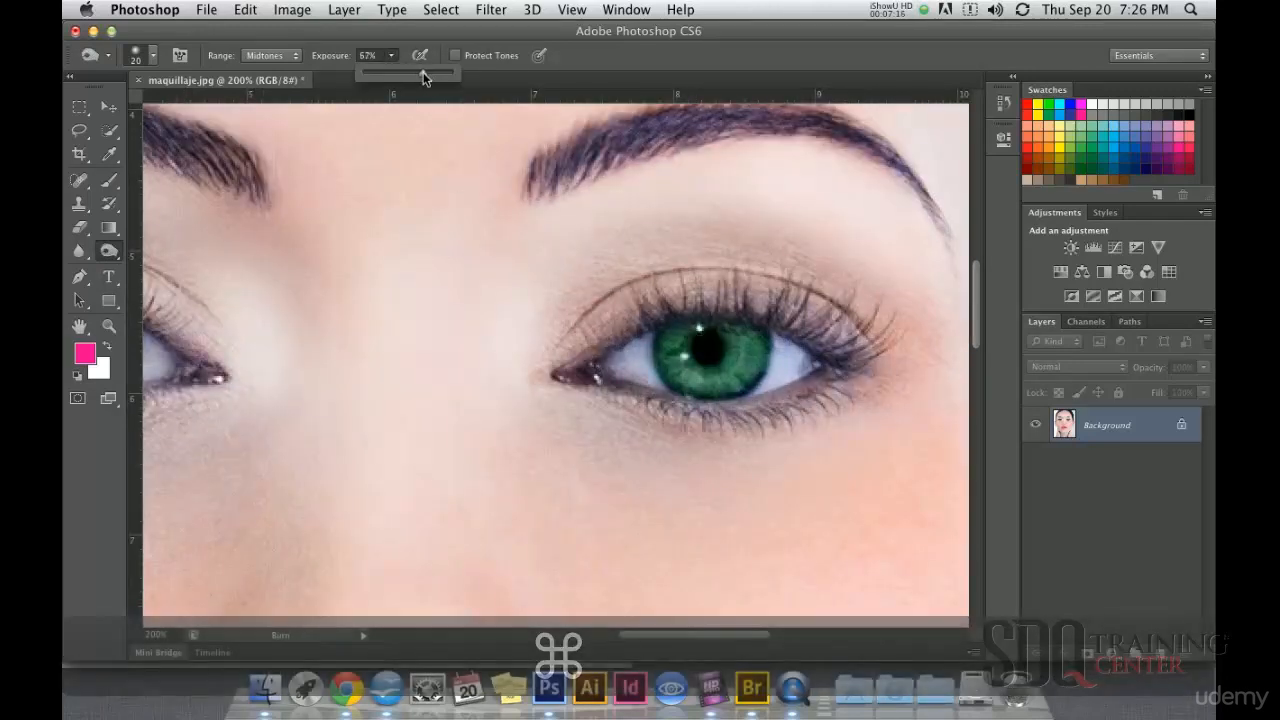
super+click(737, 313)
drag(735, 324, 627, 250)
key(bracketleft)
key(bracketleft)
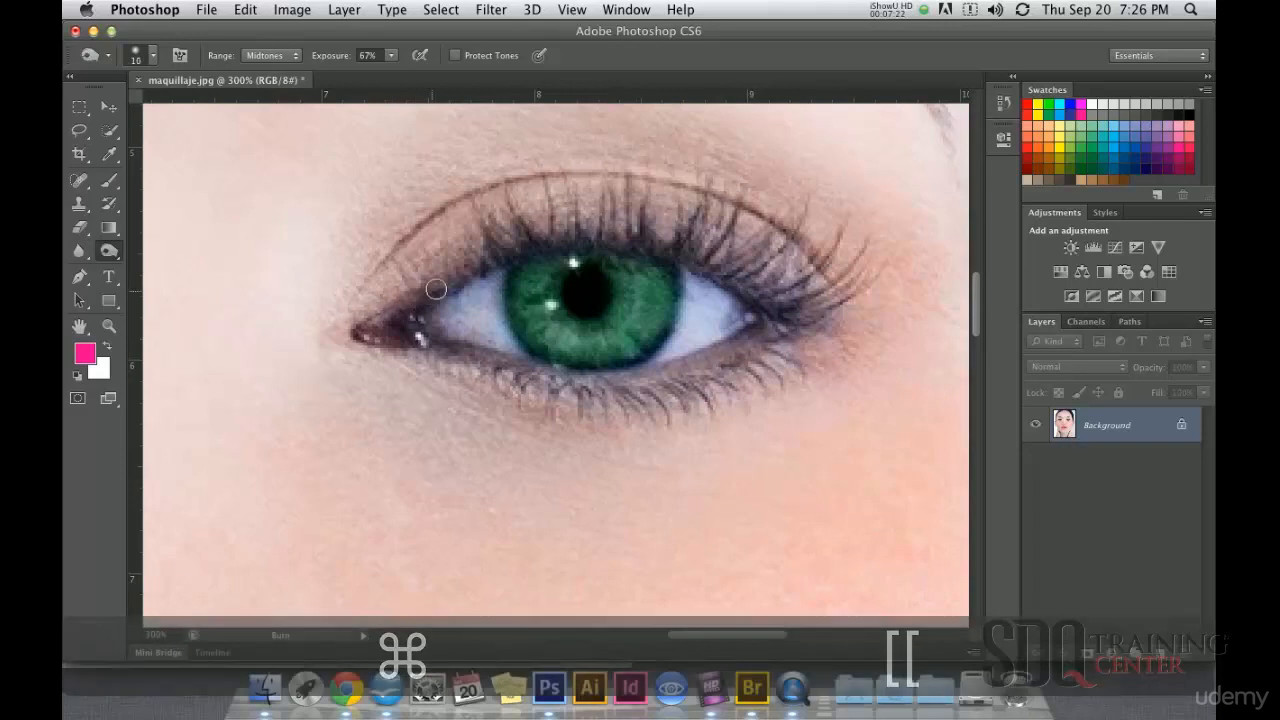
key(super+z)
Step: Darken the upper and lower lash lines of the image's right-hand eye with the Burn tool at 100% exposure
click(392, 56)
drag(417, 75, 423, 75)
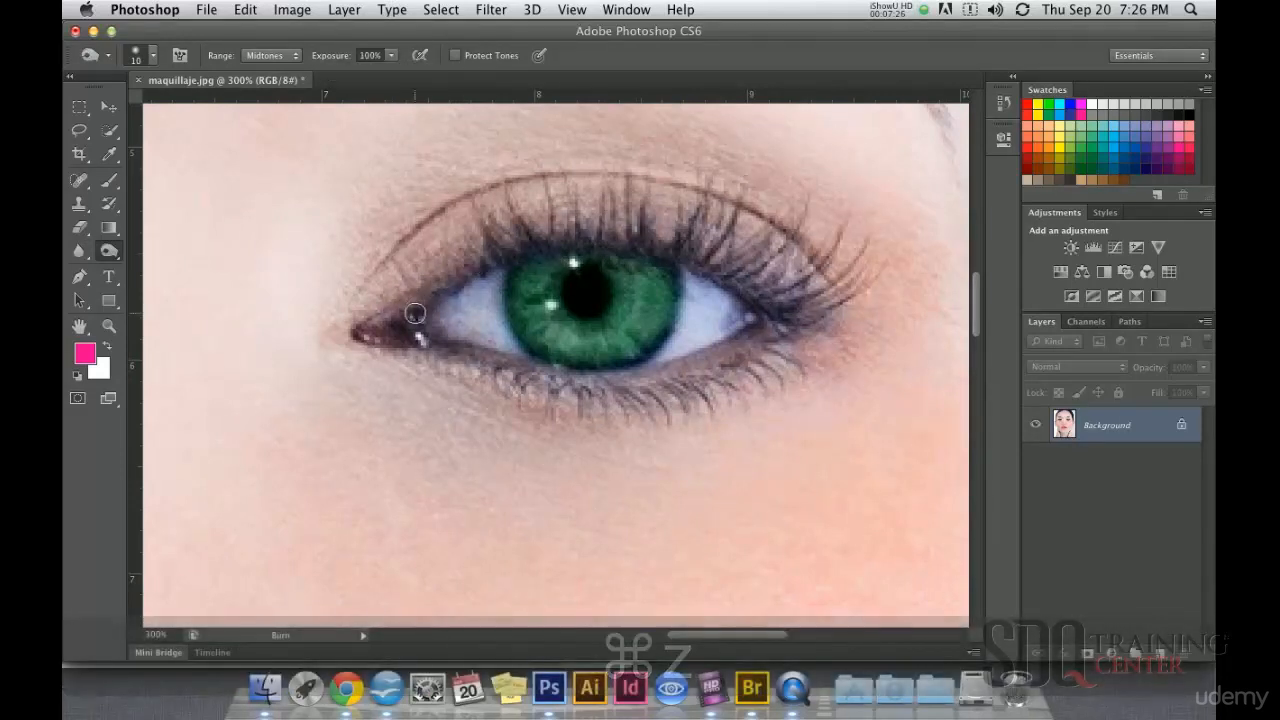
mouse_move(477, 270)
mouse_down()
mouse_move(558, 246)
mouse_move(623, 249)
mouse_move(752, 299)
mouse_move(821, 309)
mouse_move(667, 374)
mouse_move(572, 375)
mouse_move(435, 343)
mouse_up()
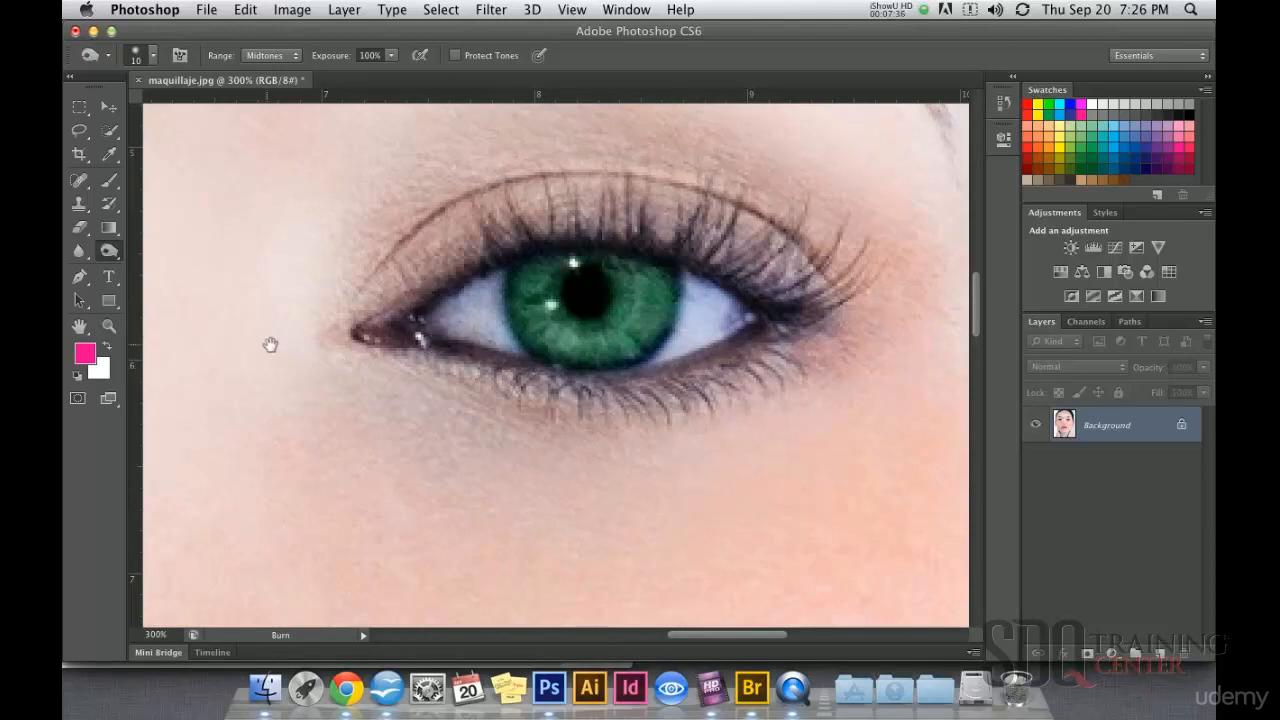
Step: Darken the upper and lower lash lines of the image's left-hand eye with the Burn tool at 100% exposure
drag(254, 343, 634, 346)
mouse_move(451, 366)
mouse_down()
mouse_move(643, 370)
mouse_move(560, 284)
mouse_move(482, 256)
mouse_up()
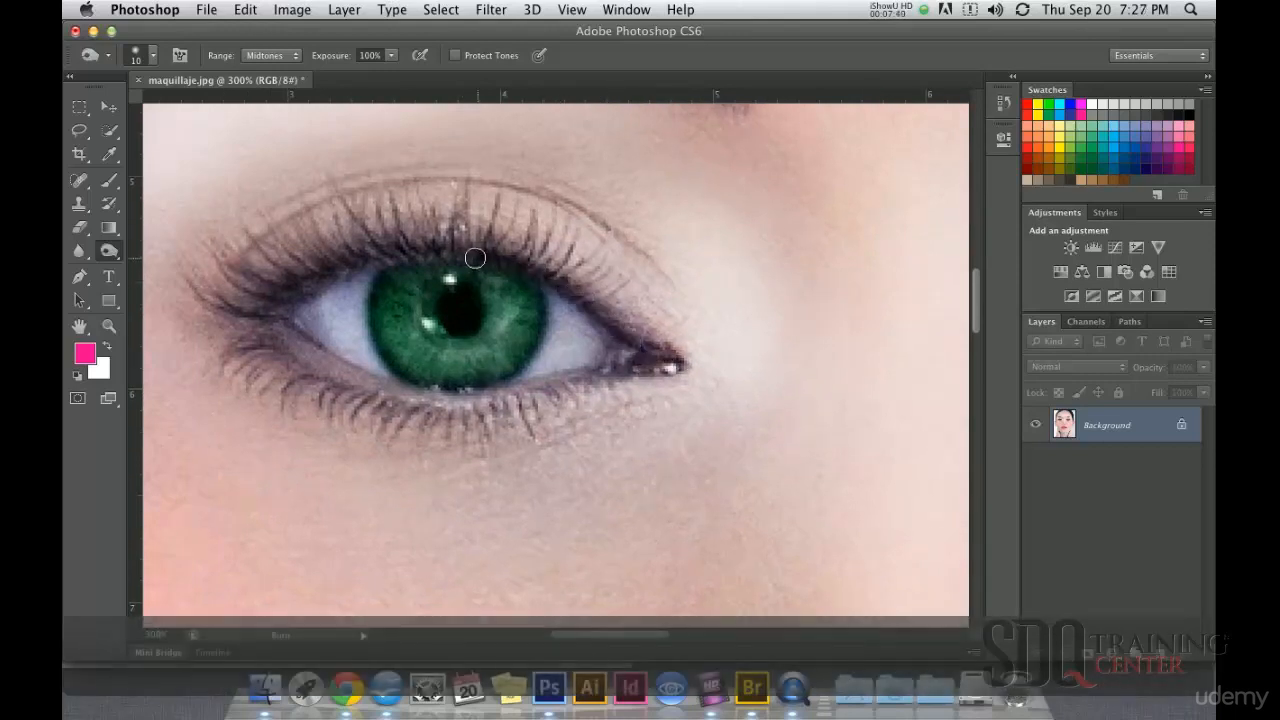
mouse_move(309, 277)
mouse_down()
mouse_move(259, 318)
mouse_move(271, 309)
mouse_move(292, 341)
mouse_move(283, 332)
mouse_move(365, 382)
mouse_move(485, 399)
mouse_move(611, 372)
mouse_move(414, 398)
mouse_move(339, 373)
mouse_move(269, 320)
mouse_up()
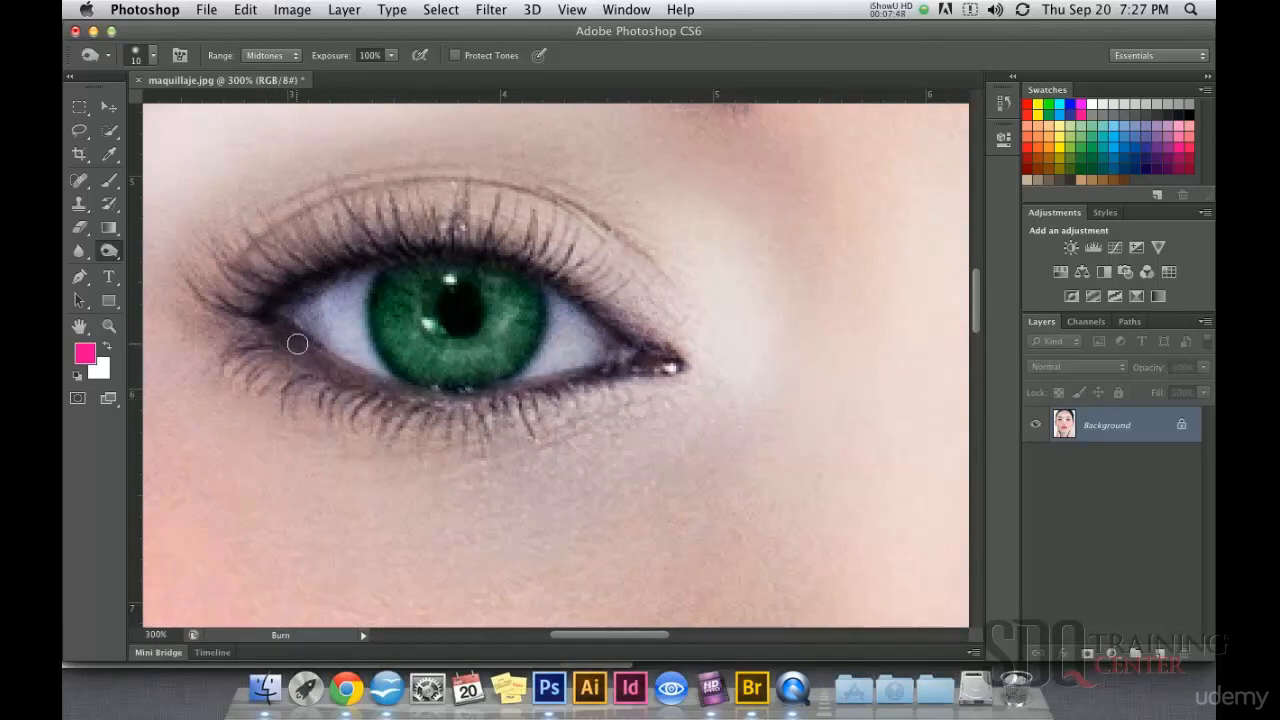
key(super+minus)
key(super+minus)
key(super+minus)
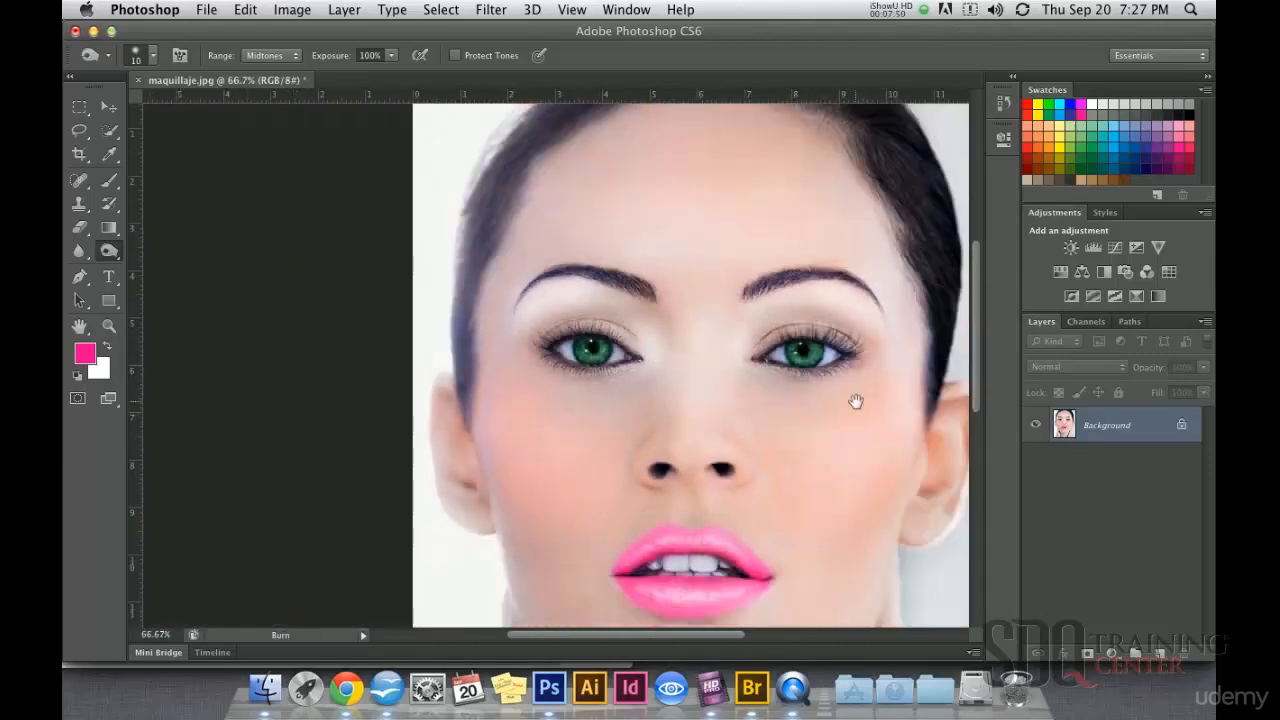
Step: Brighten the white of the image's right-hand eye with the Dodge tool at 50% exposure and a 35 px brush
drag(775, 384, 624, 353)
super+click(622, 330)
super+click(622, 330)
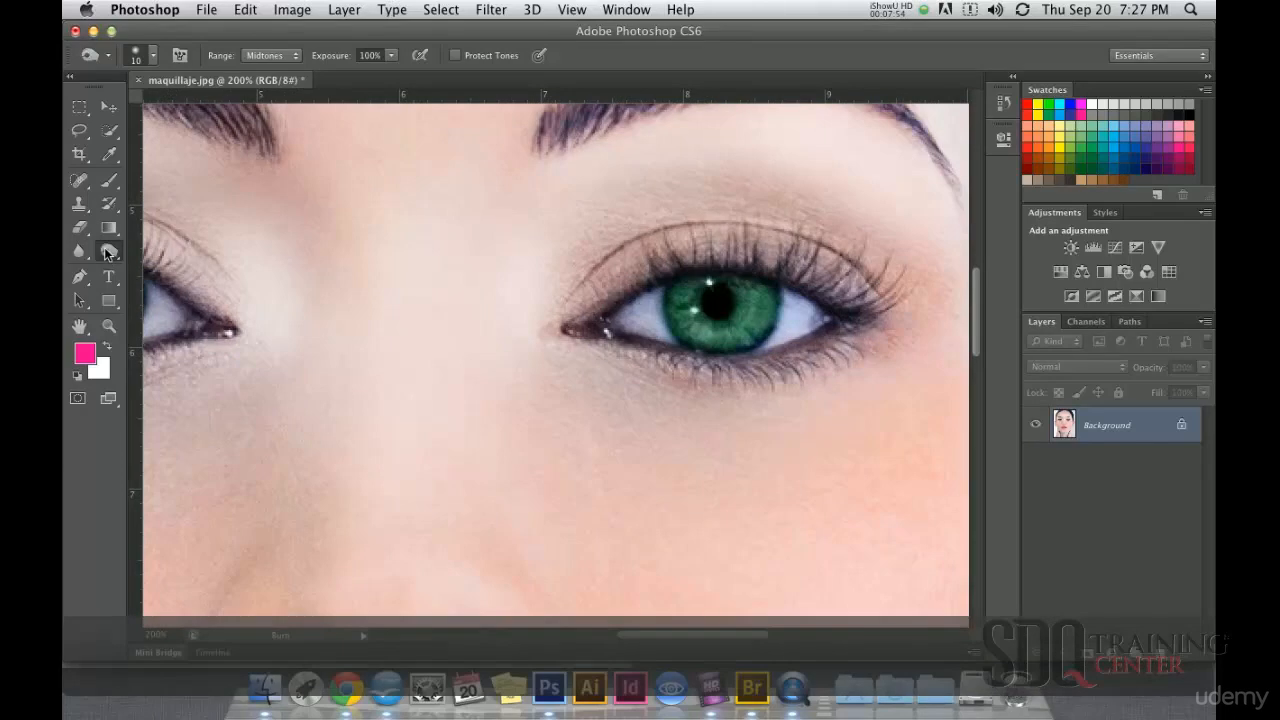
click(108, 252)
click(170, 248)
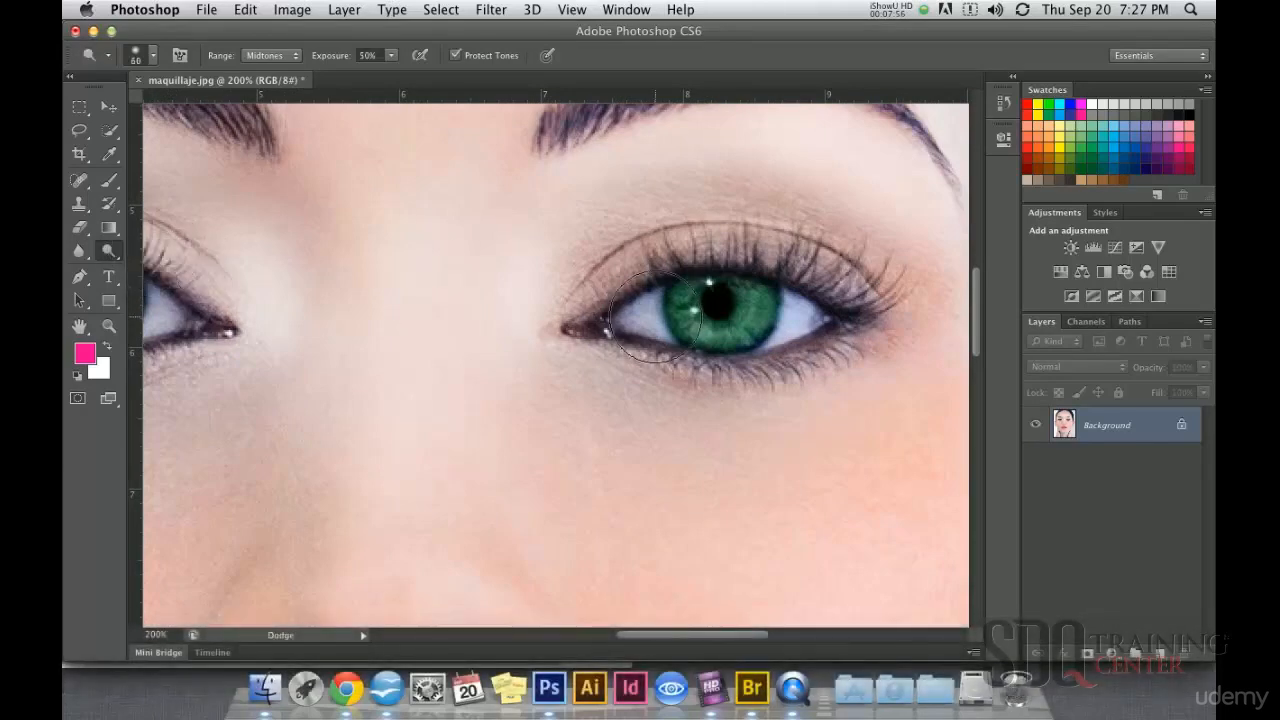
key(bracketleft)
key(bracketleft)
key(bracketleft)
key(bracketleft)
key(bracketleft)
mouse_move(648, 310)
mouse_down()
mouse_move(645, 322)
mouse_move(672, 320)
mouse_up()
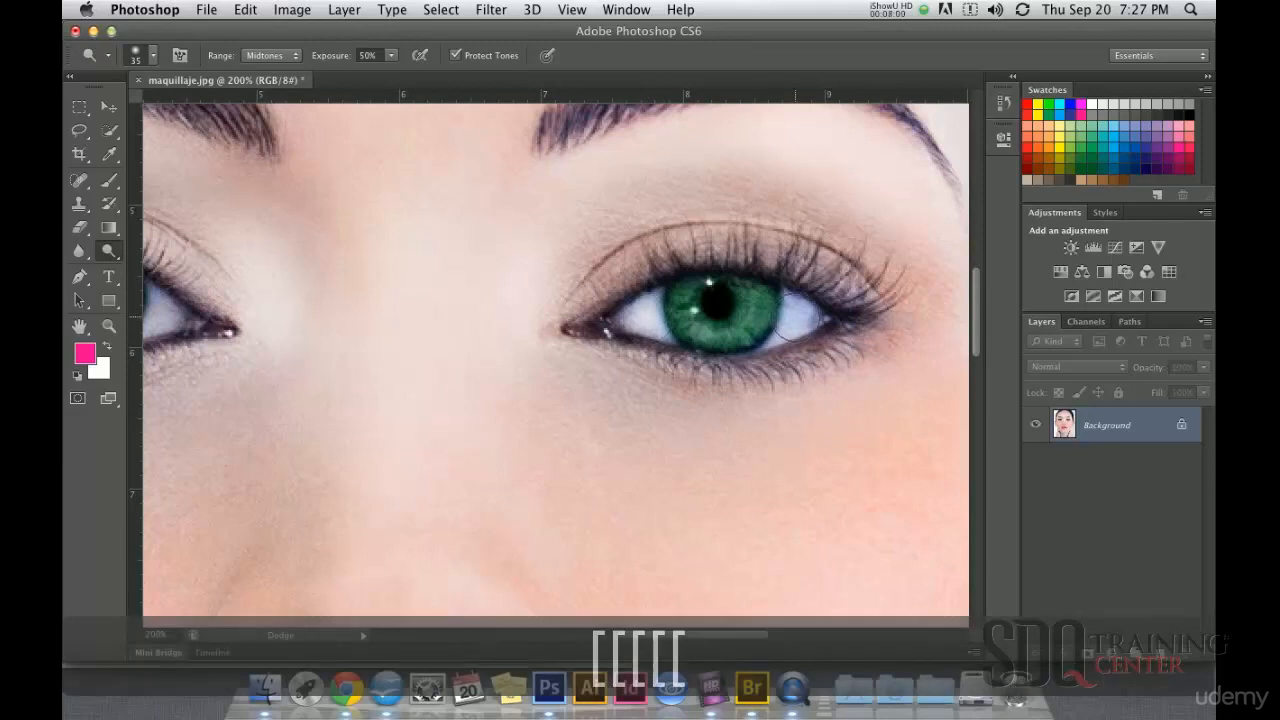
Step: Brighten the white of the image's left-hand eye with the Dodge tool at 50% exposure
drag(355, 327, 593, 321)
drag(387, 309, 385, 313)
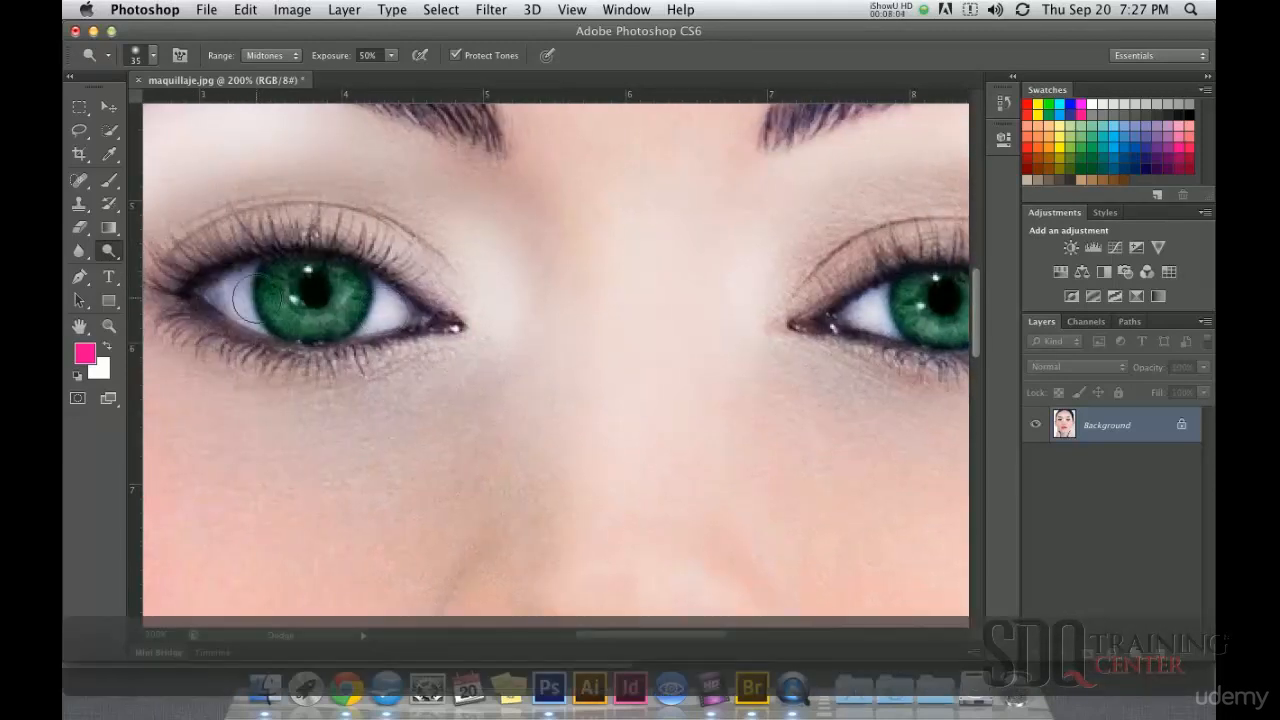
drag(229, 297, 264, 303)
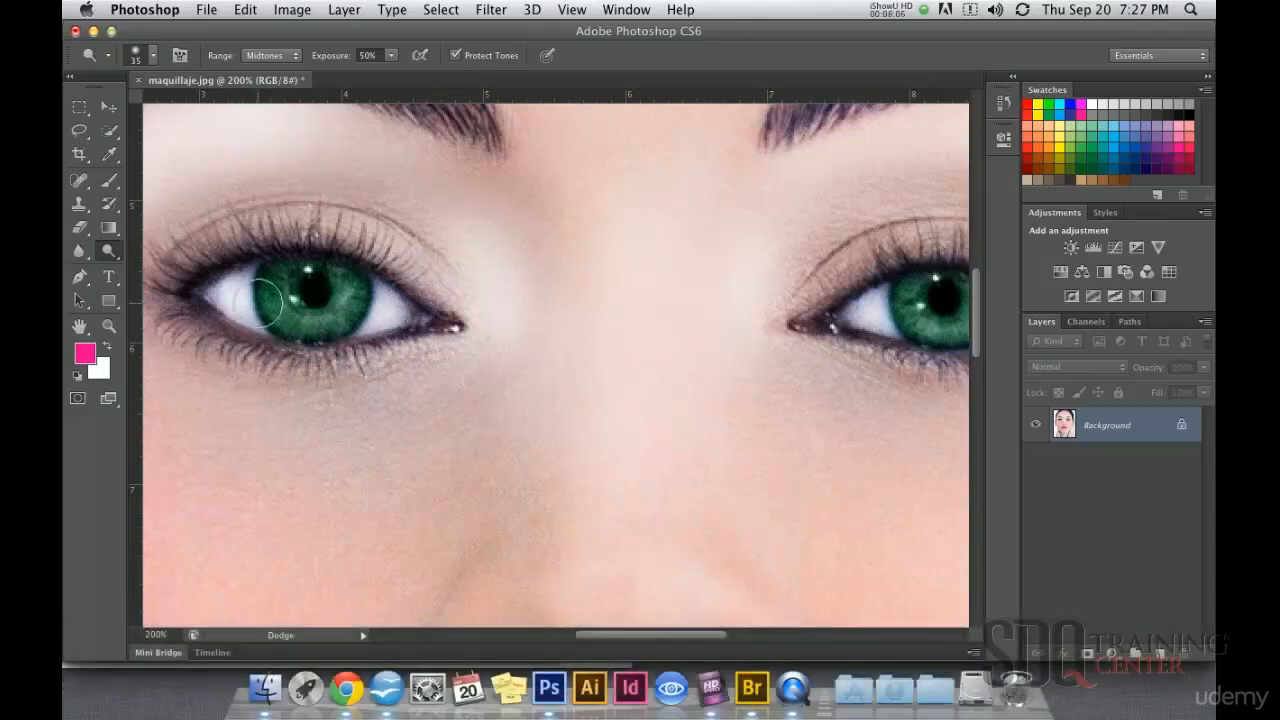
alt+click(557, 329)
alt+click(523, 372)
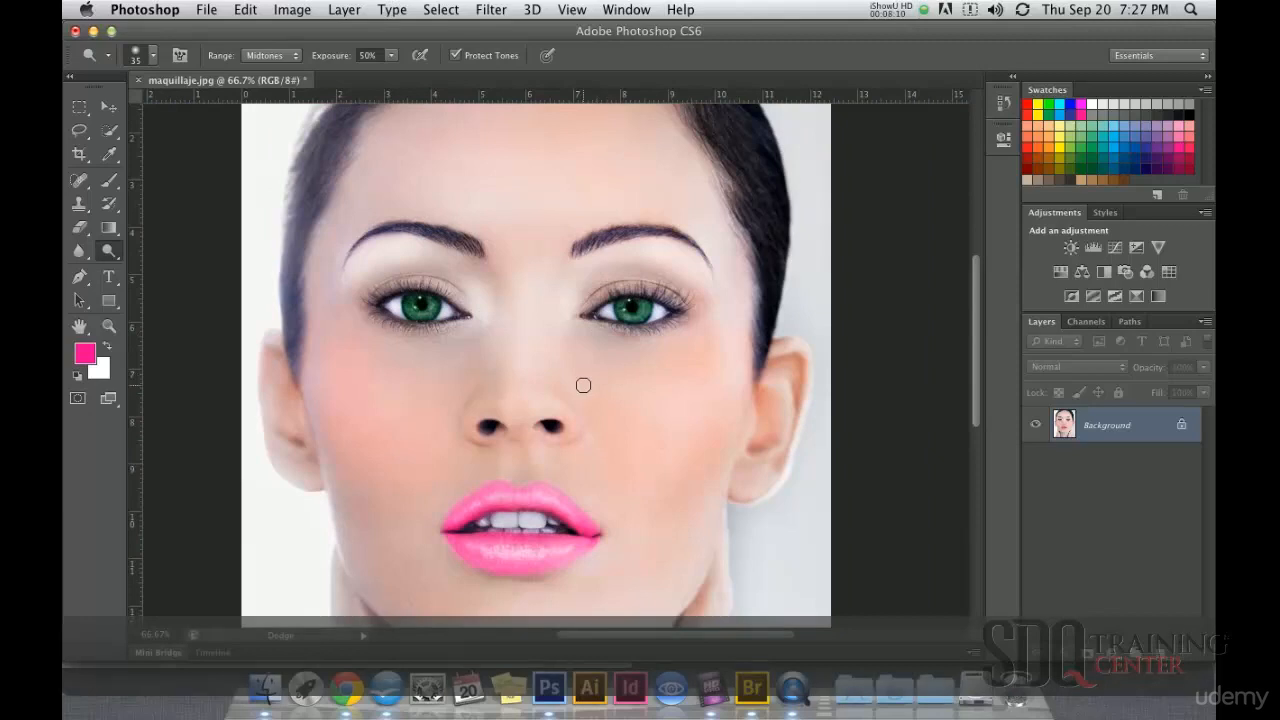
Step: Paint pink eyeshadow along both upper eyelids with the 30 px Brush tool in Color mode at 51% opacity
click(116, 182)
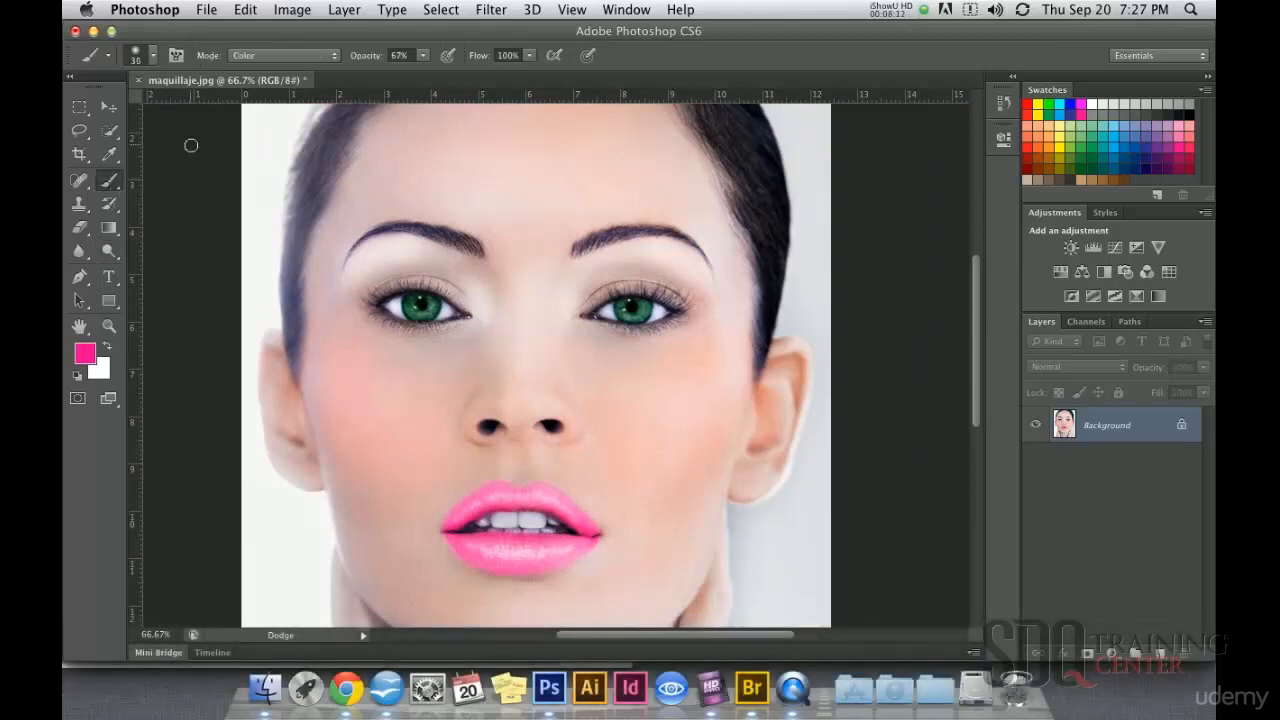
click(552, 267)
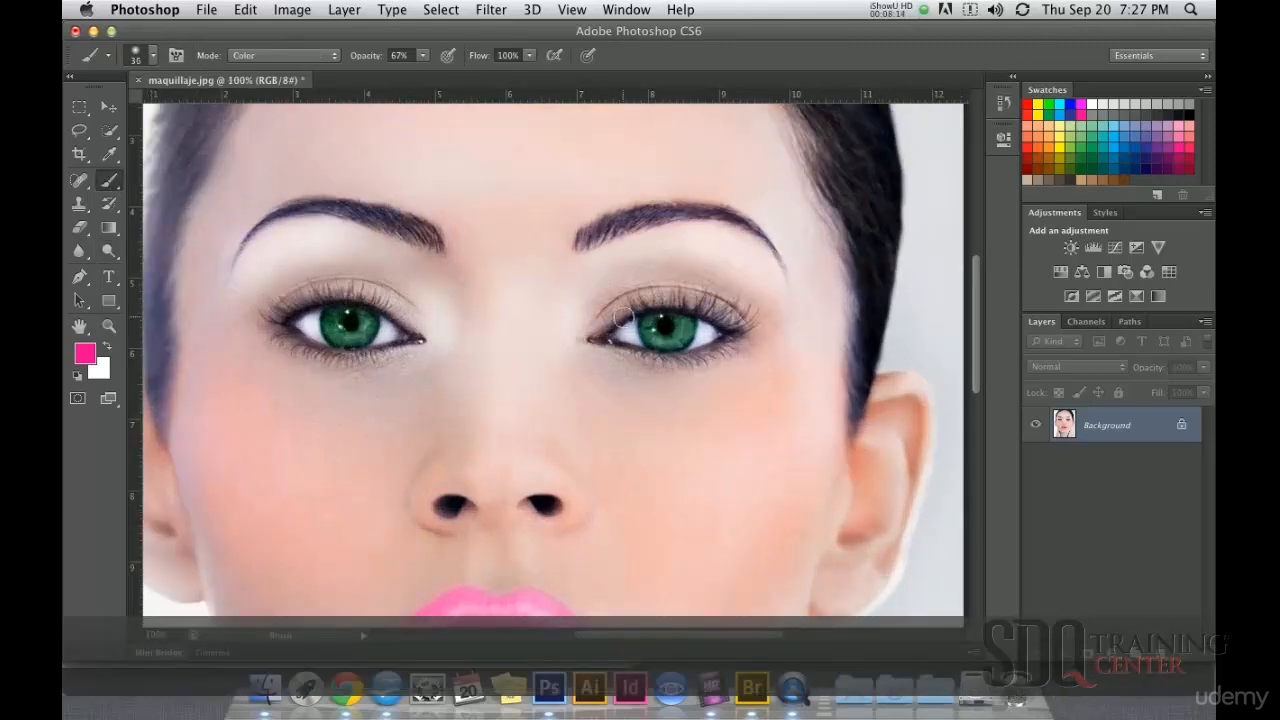
click(423, 55)
drag(428, 73, 411, 73)
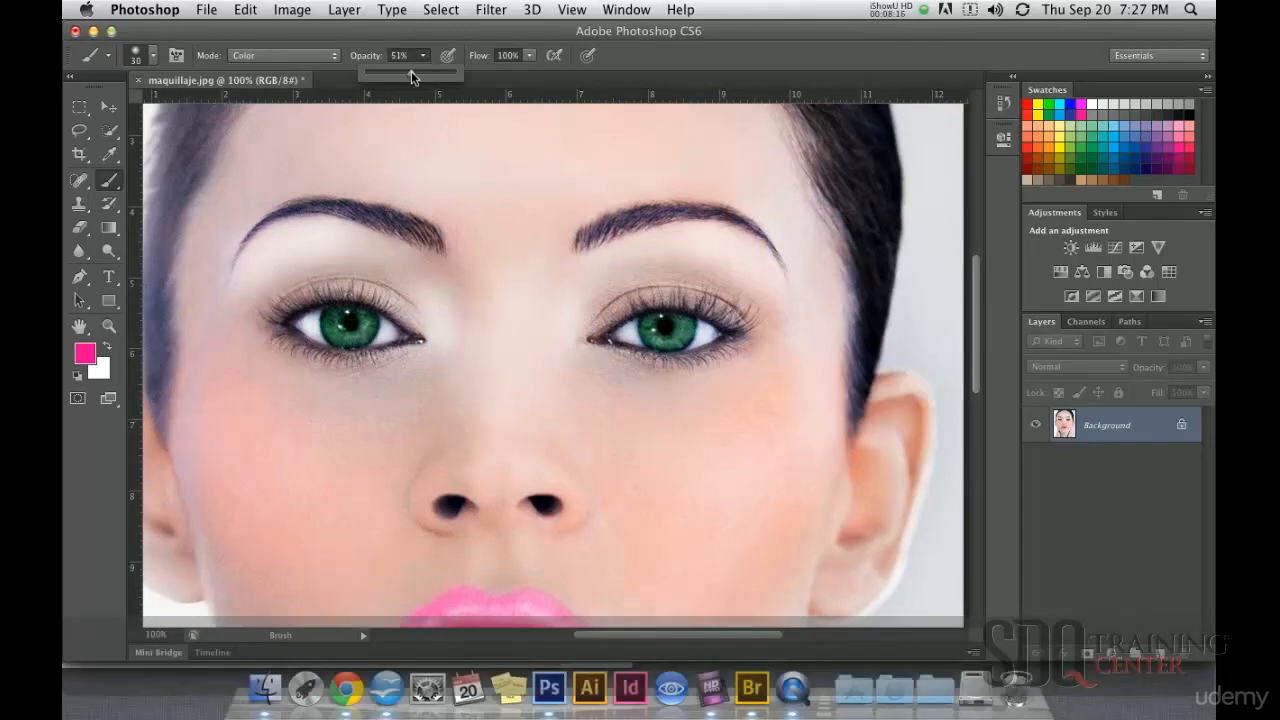
mouse_move(596, 328)
mouse_down()
mouse_move(614, 306)
mouse_move(695, 297)
mouse_up()
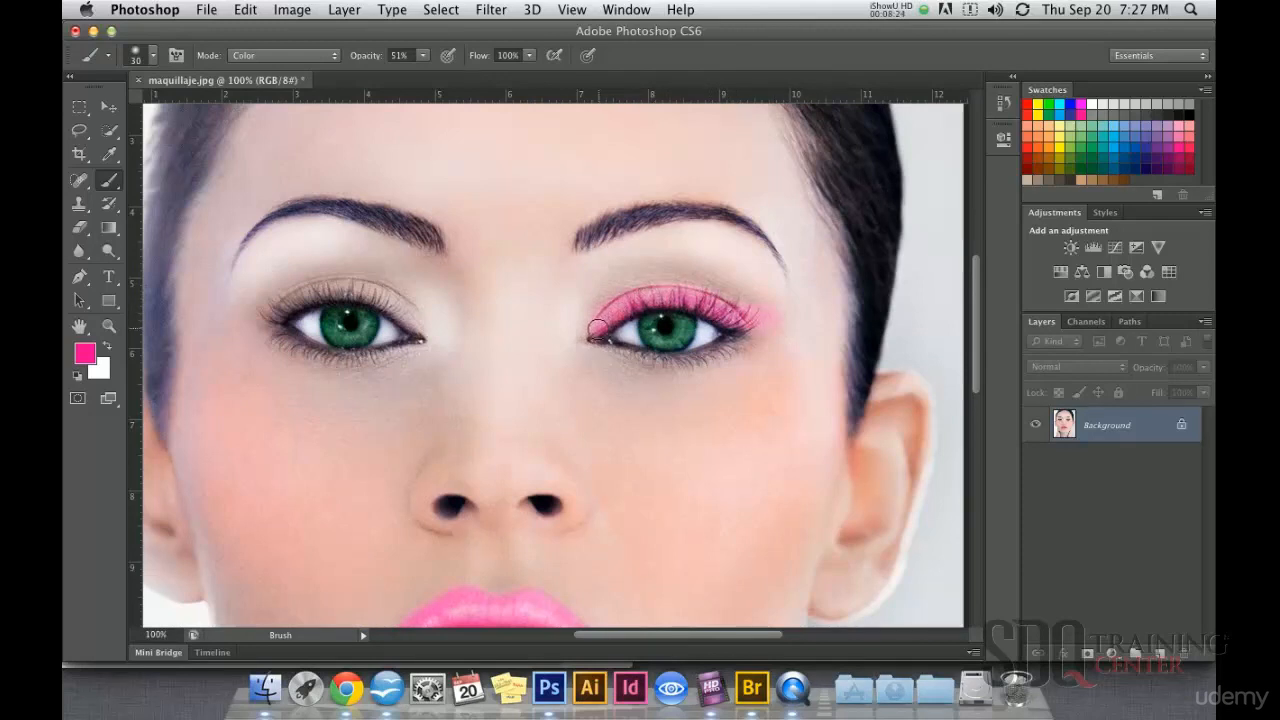
drag(423, 334, 406, 315)
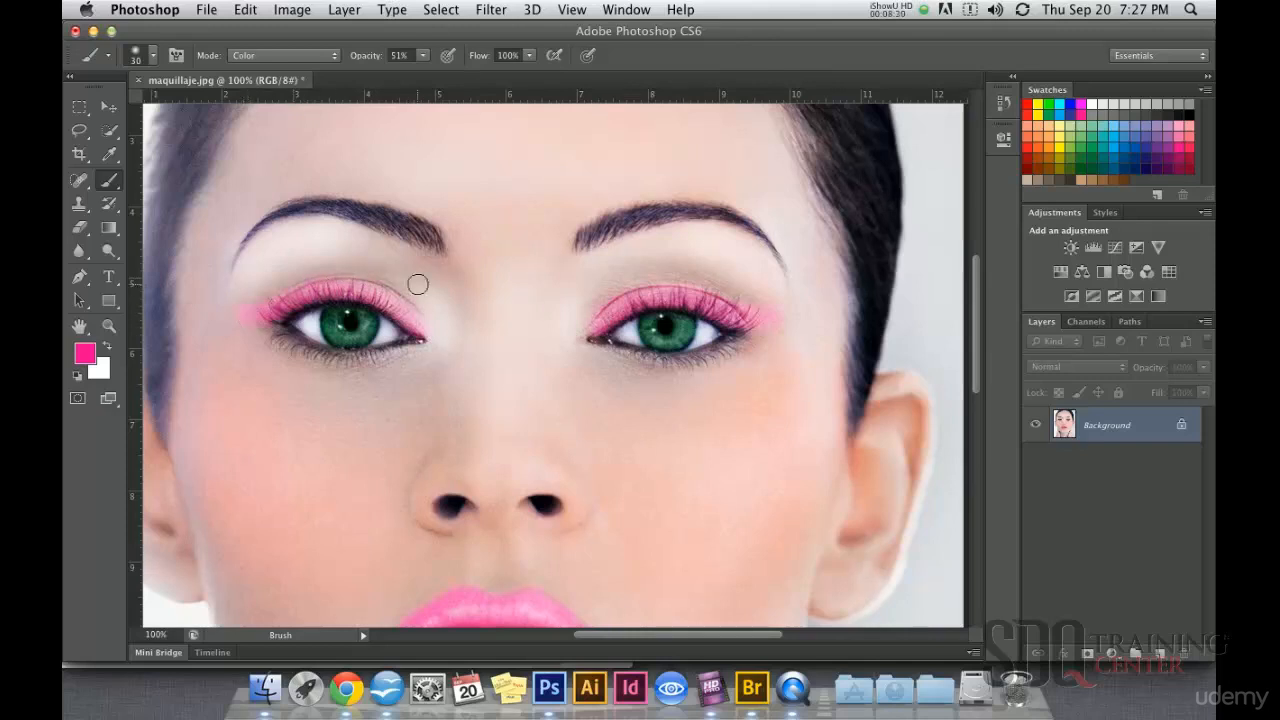
Step: Choose a green foreground color and paint it under the lower lashes of both eyes at 24% brush opacity
click(1082, 143)
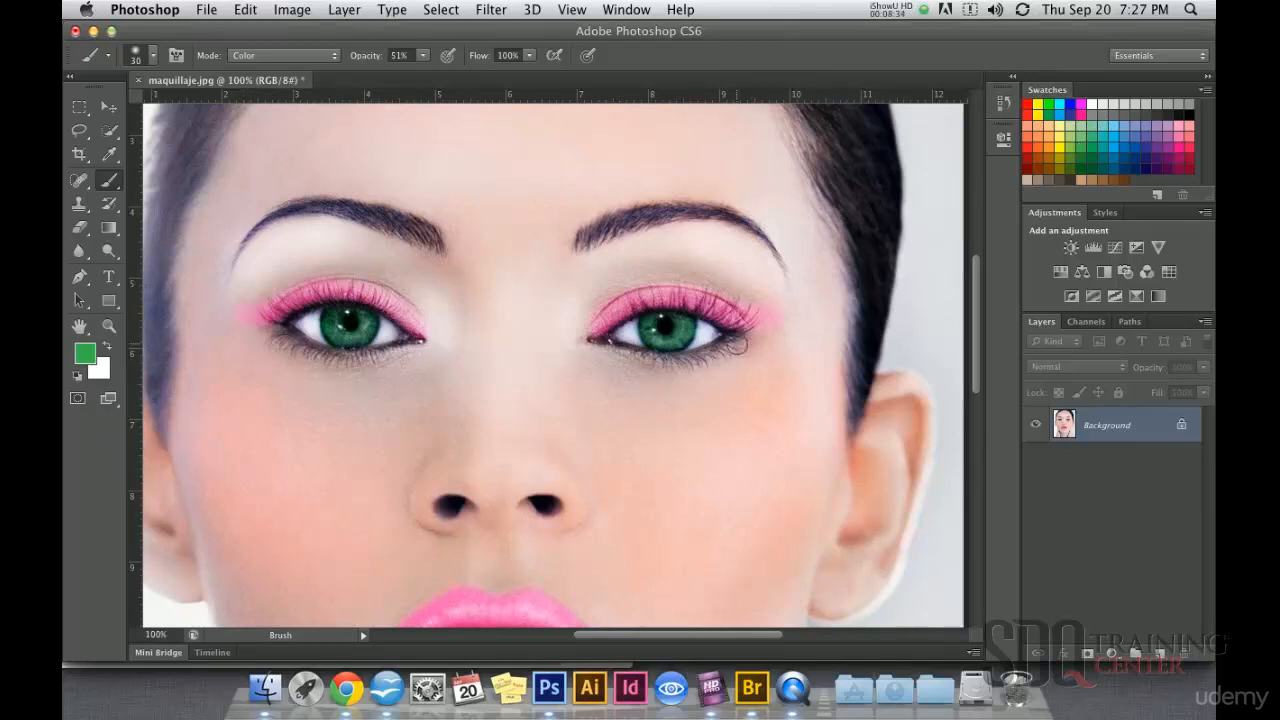
key(super+z)
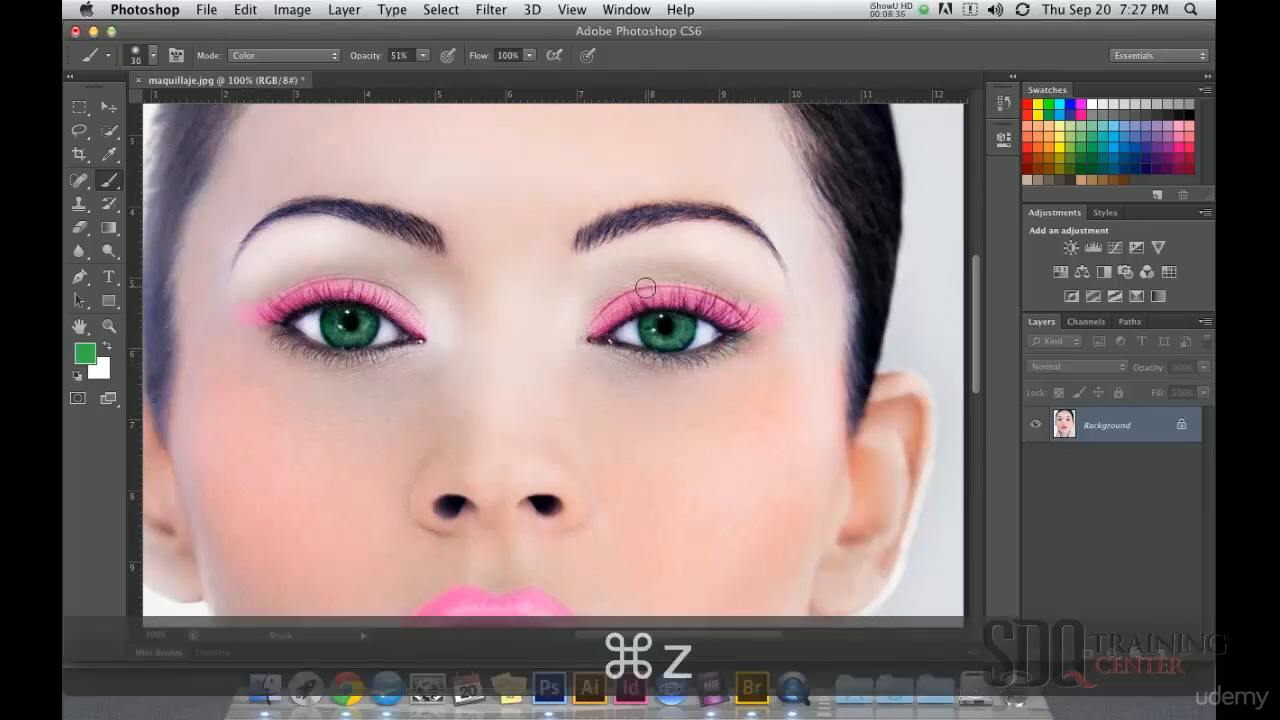
click(423, 55)
drag(429, 73, 402, 73)
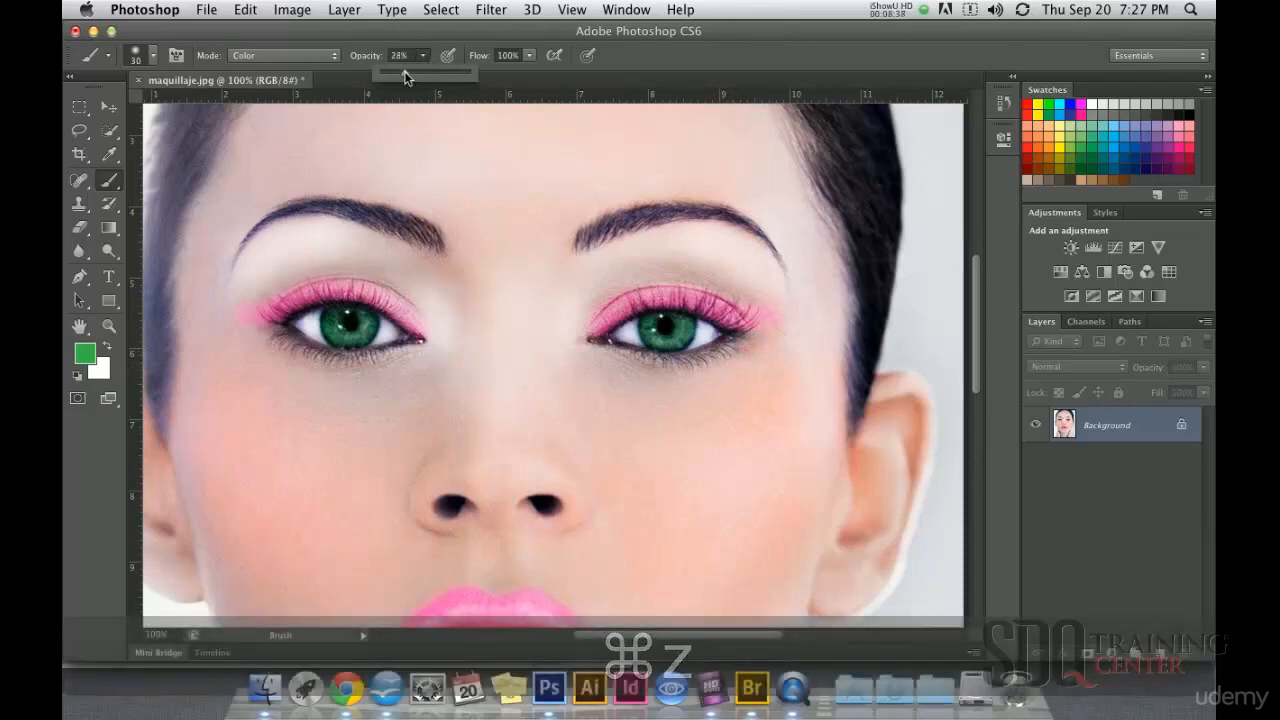
click(682, 367)
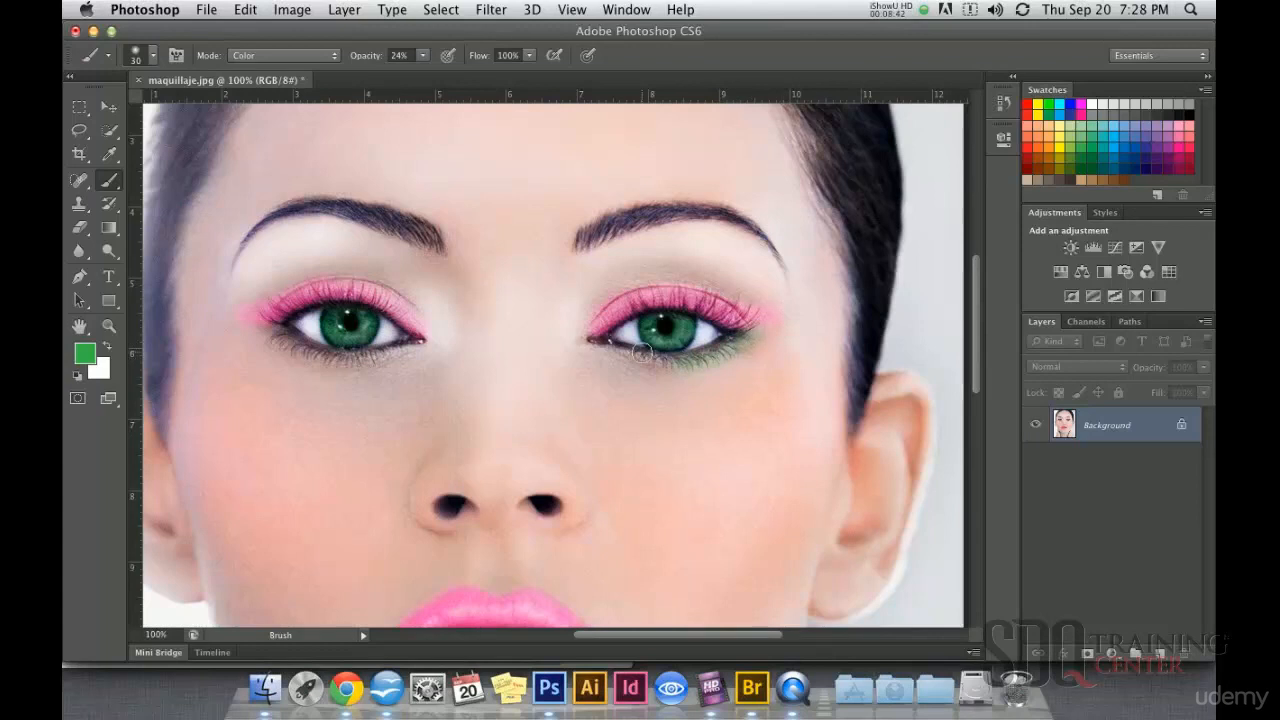
scroll(390, 332, left, 3)
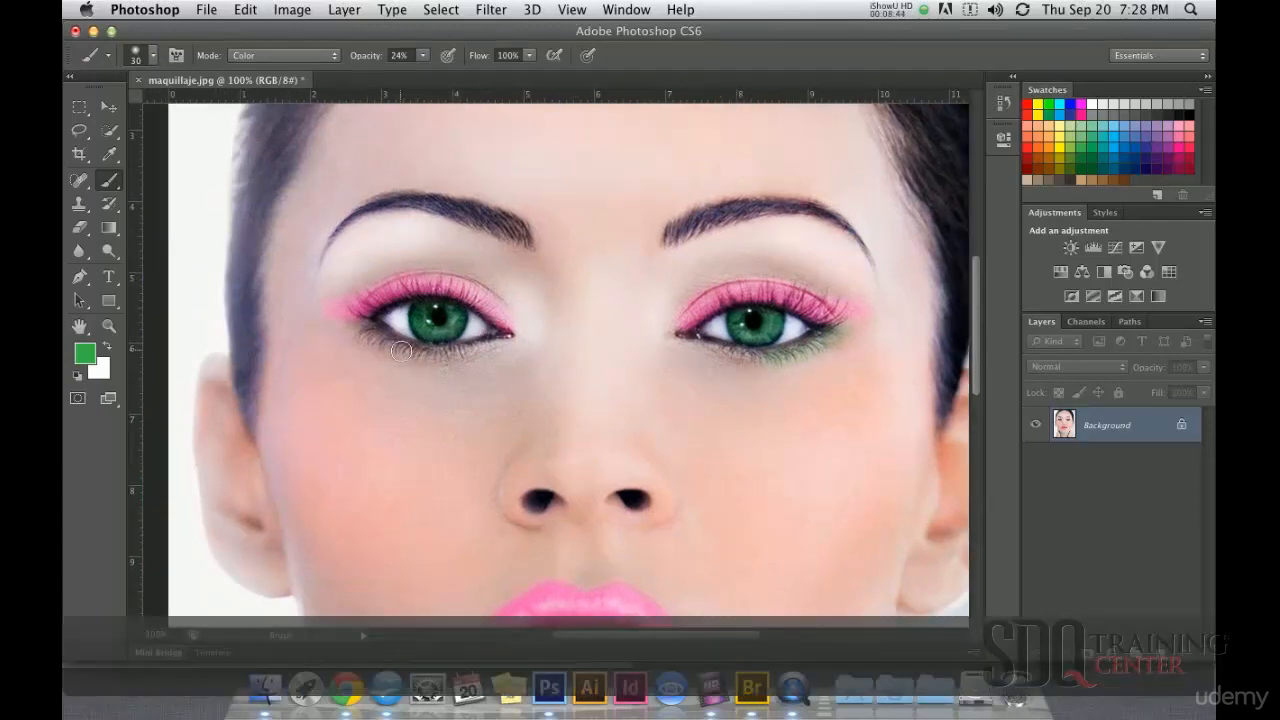
mouse_move(362, 328)
mouse_down()
mouse_move(303, 297)
mouse_move(376, 342)
mouse_up()
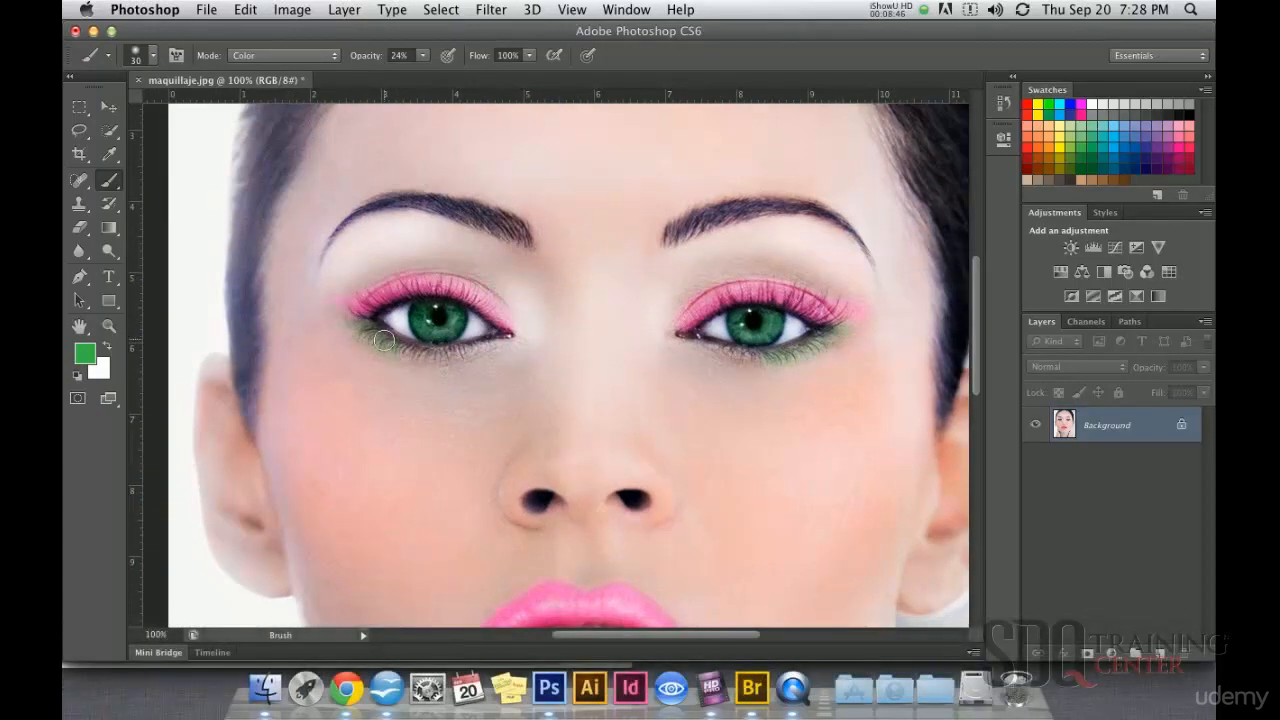
Step: Enlarge the brush to 80 px and set its opacity to 29%
alt+click(420, 269)
alt+click(450, 278)
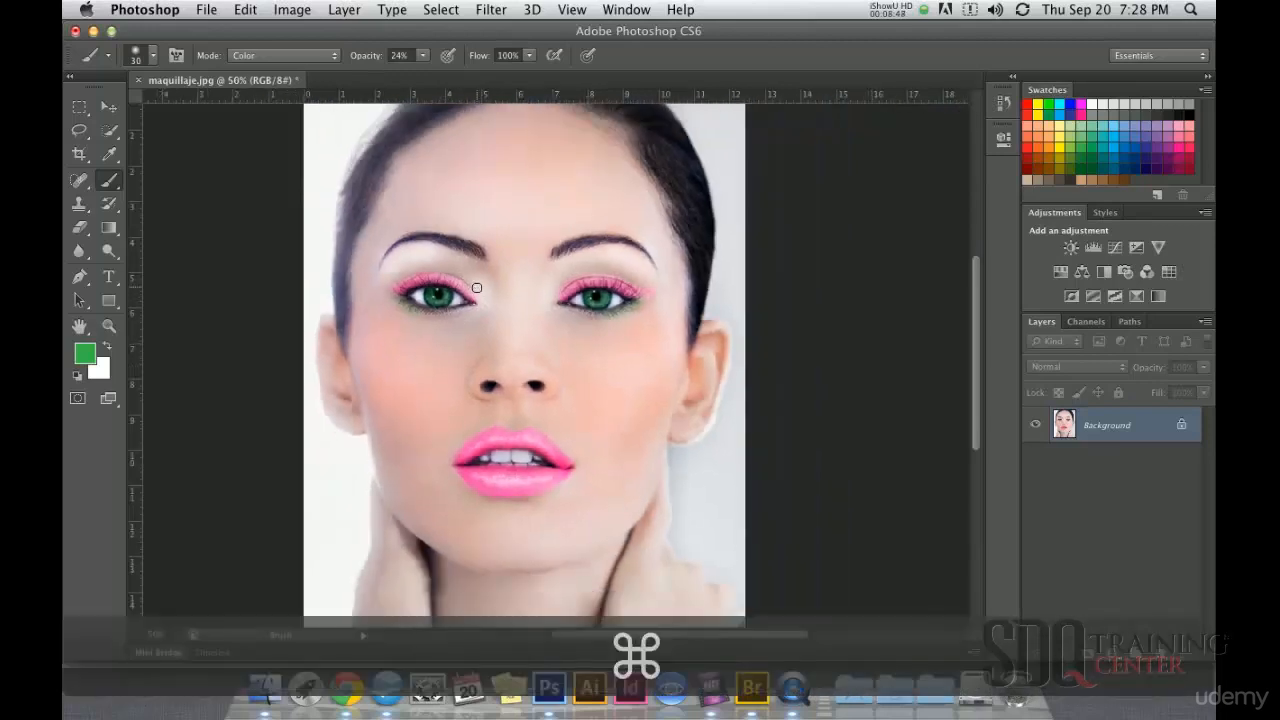
key(bracketright)
key(bracketright)
key(bracketright)
key(bracketright)
key(bracketright)
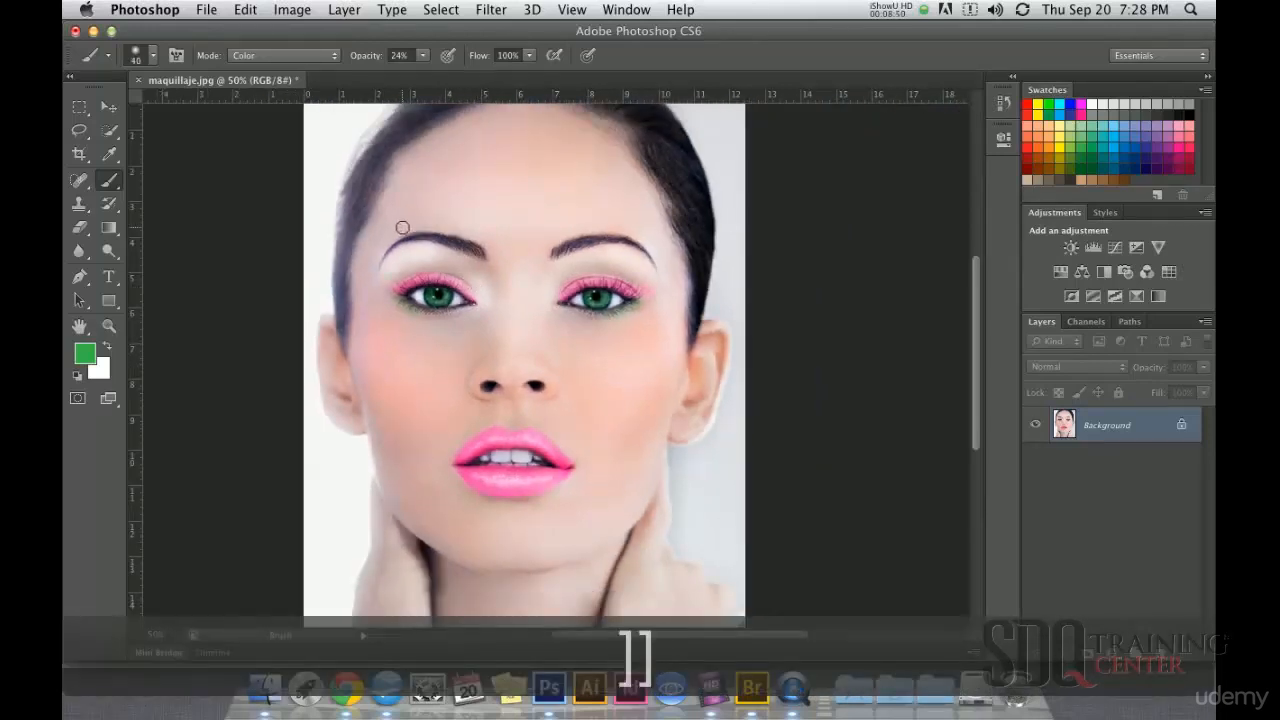
key(bracketright)
key(bracketright)
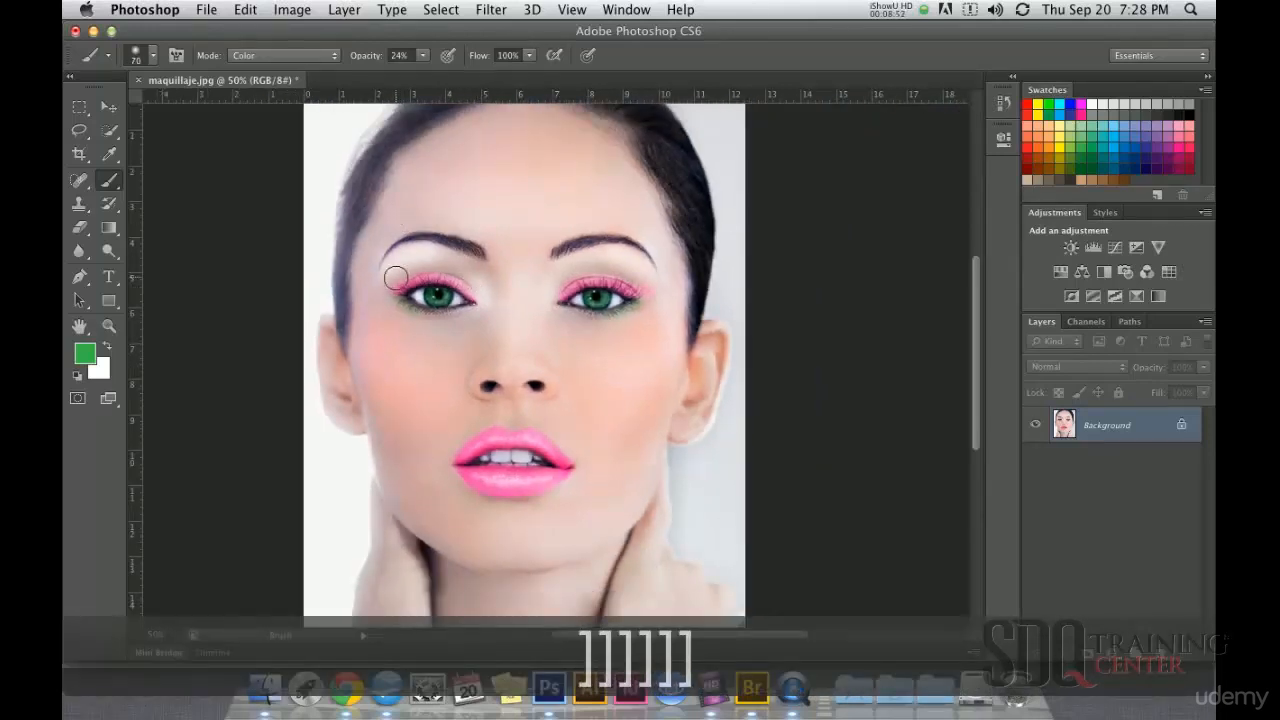
click(424, 56)
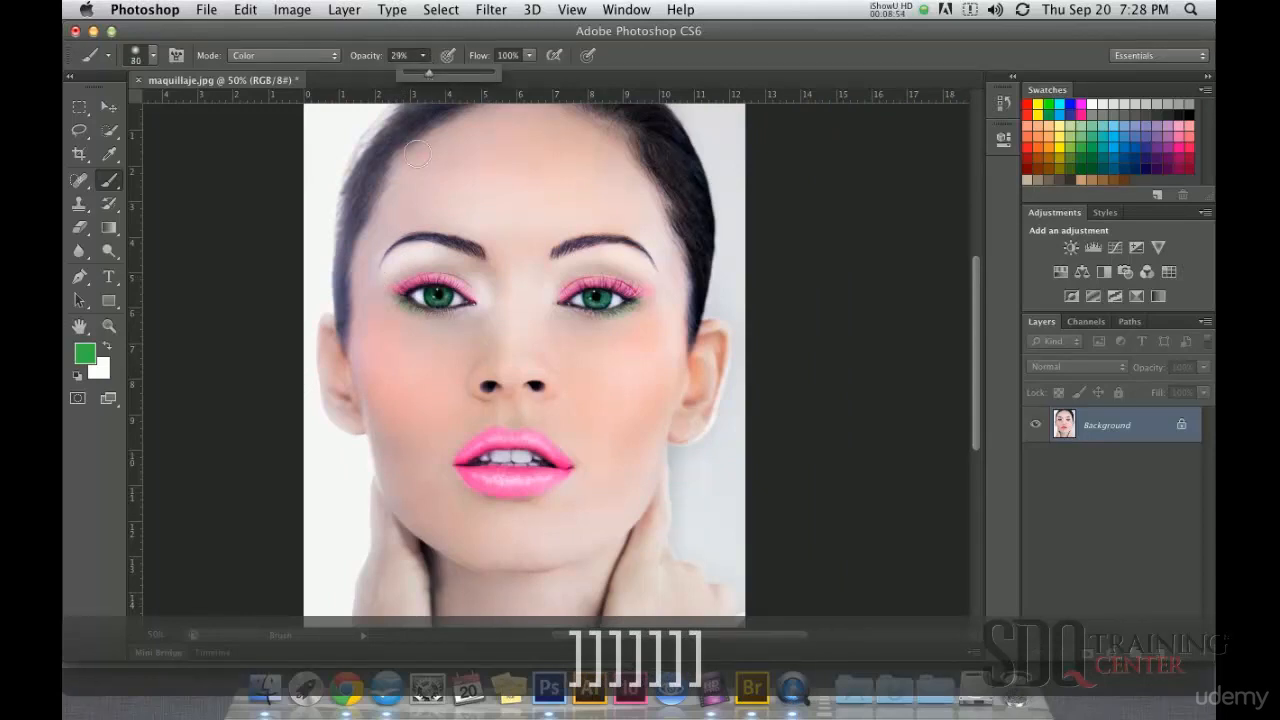
Step: Try painting green eyeshadow over the upper eyelids of both eyes, and undo both strokes
mouse_move(386, 284)
mouse_down()
mouse_move(406, 263)
mouse_move(471, 286)
mouse_up()
drag(563, 288, 645, 276)
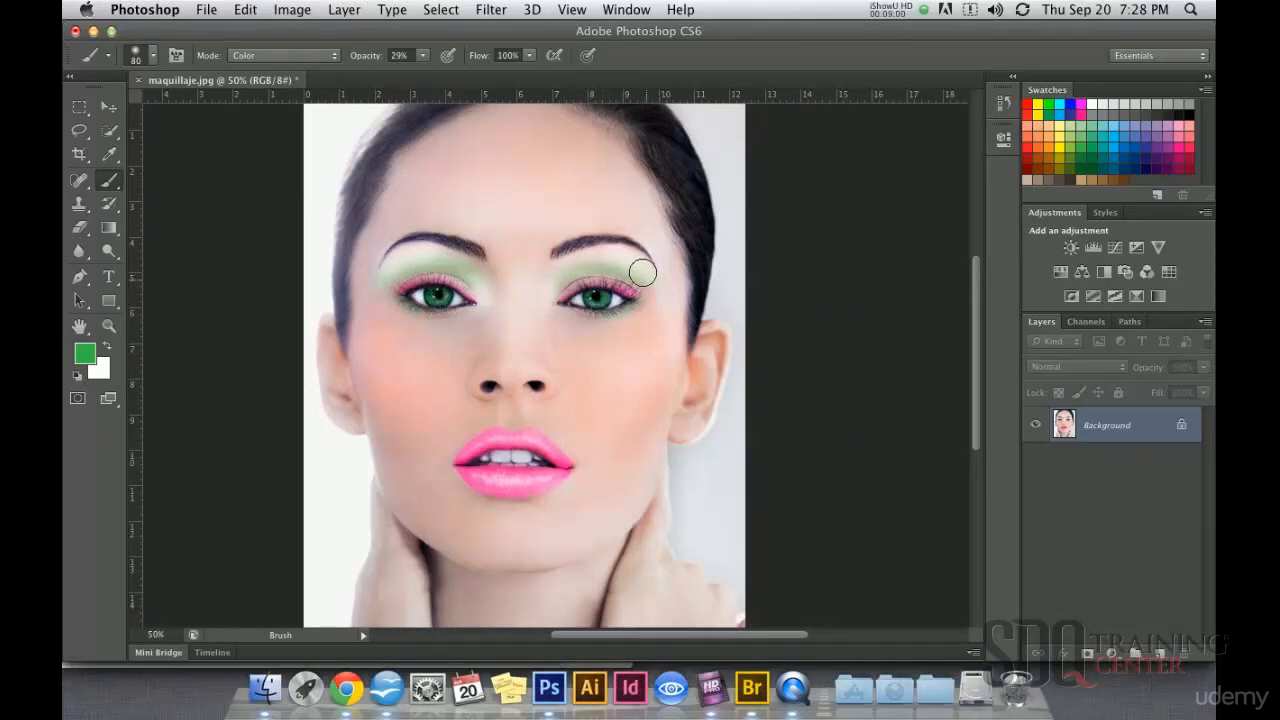
key(super+z)
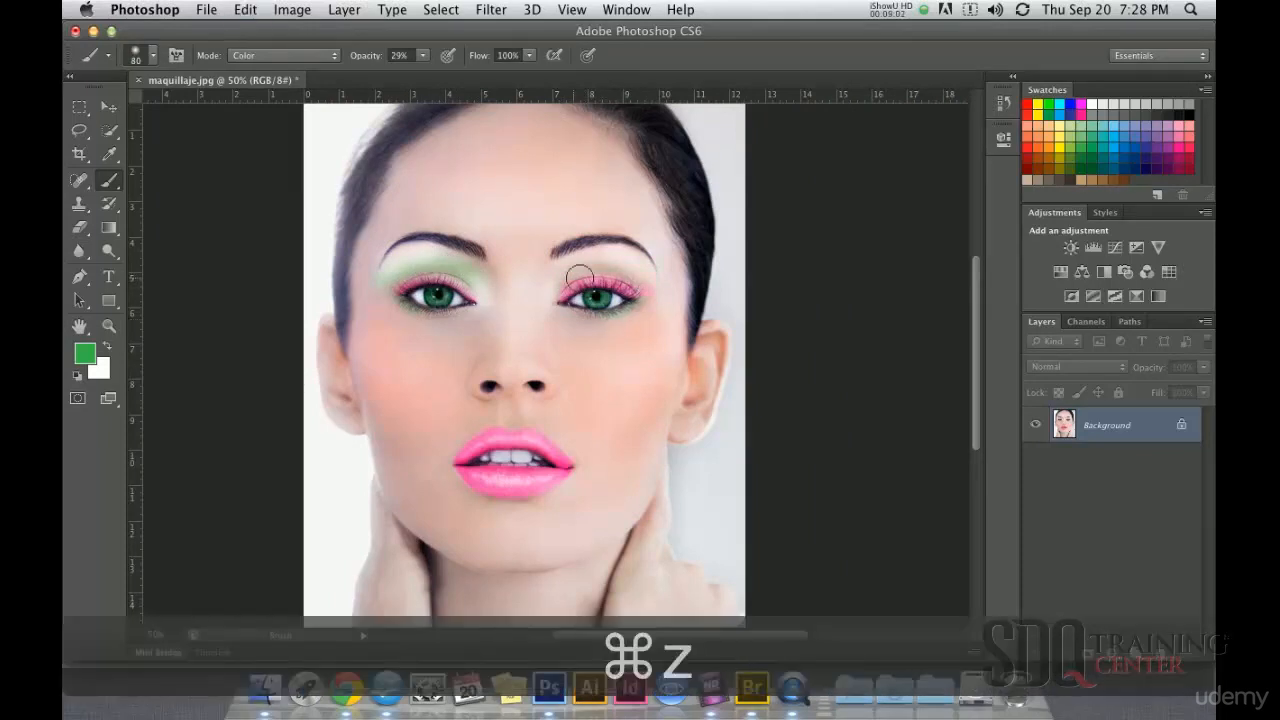
key(alt+super+z)
Step: Paint soft green eyeshadow between the pink eyelid and the eyebrow of each eye
mouse_move(445, 255)
mouse_down()
mouse_move(460, 280)
mouse_move(458, 265)
mouse_move(380, 266)
mouse_up()
mouse_move(577, 280)
mouse_down()
mouse_move(560, 278)
mouse_move(649, 263)
mouse_move(643, 277)
mouse_up()
alt+click(584, 330)
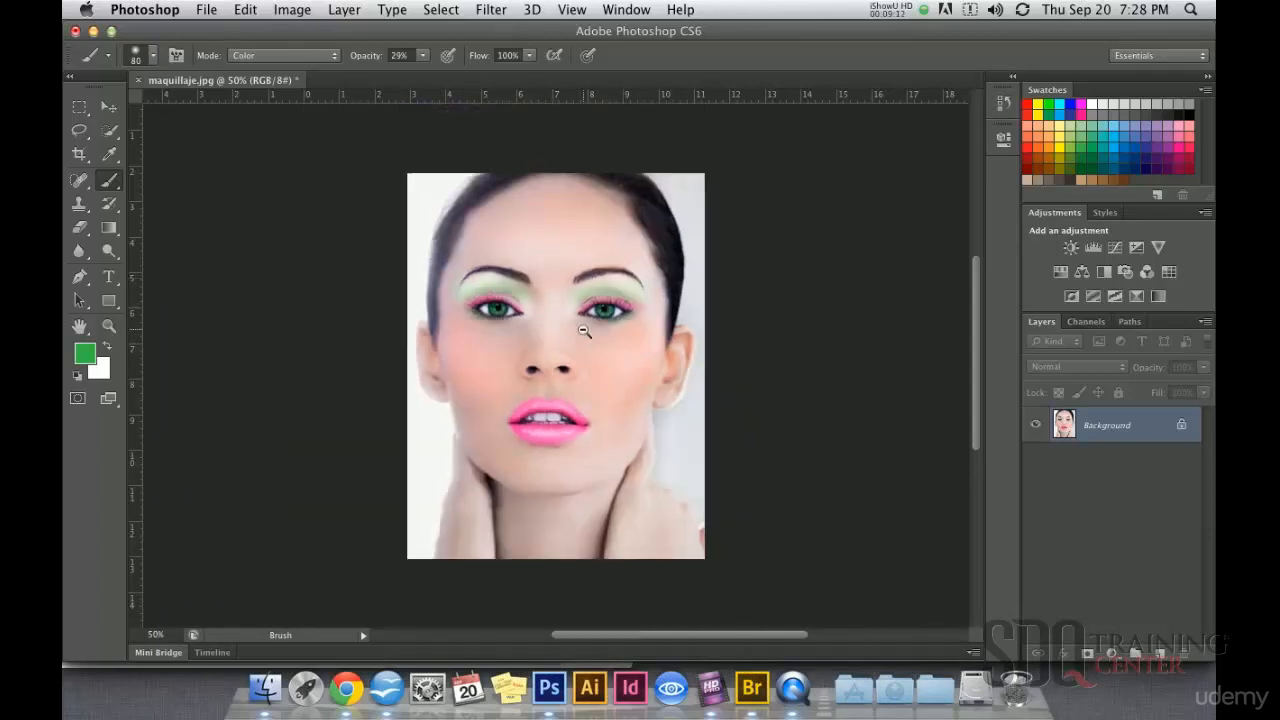
click(109, 106)
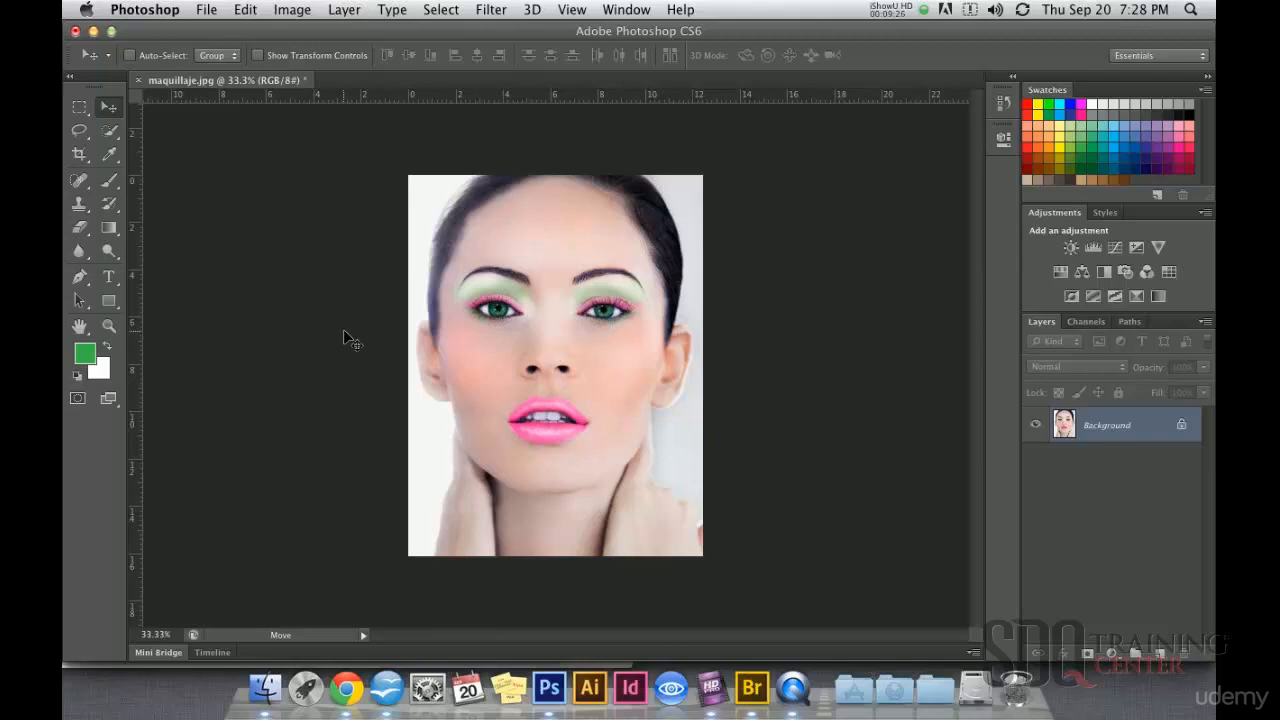
click(111, 181)
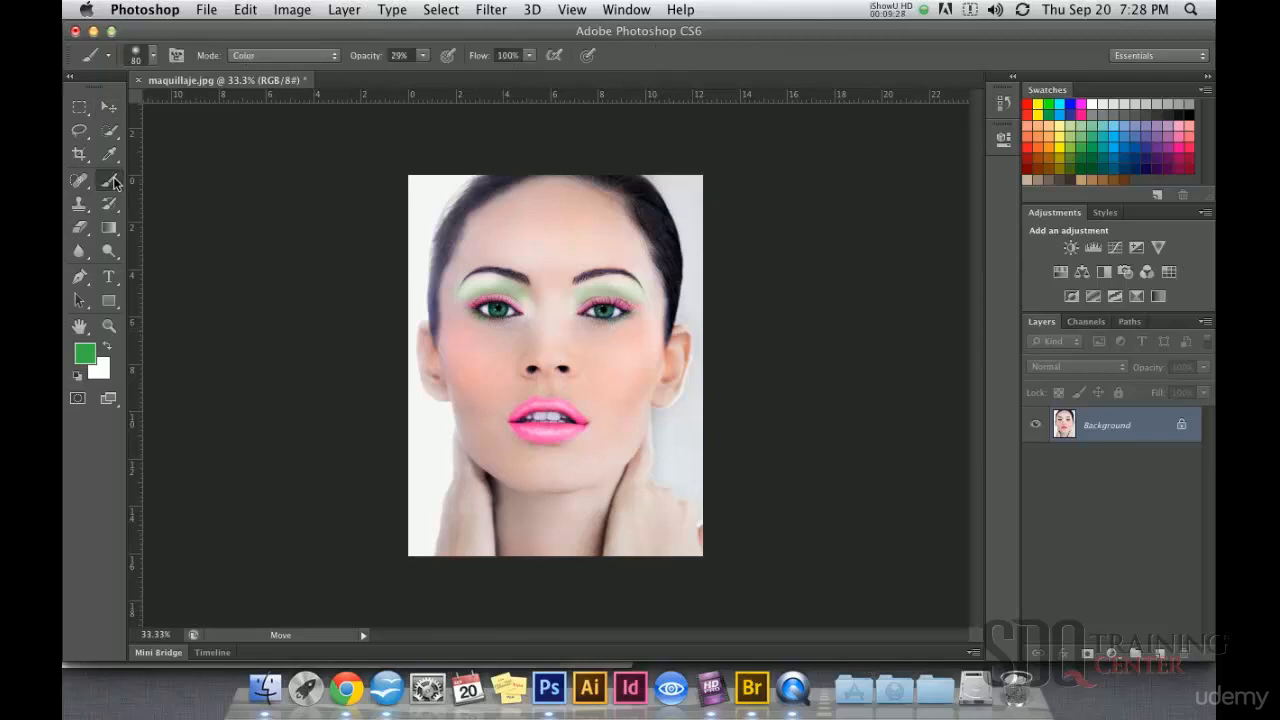
click(111, 181)
click(168, 178)
click(110, 253)
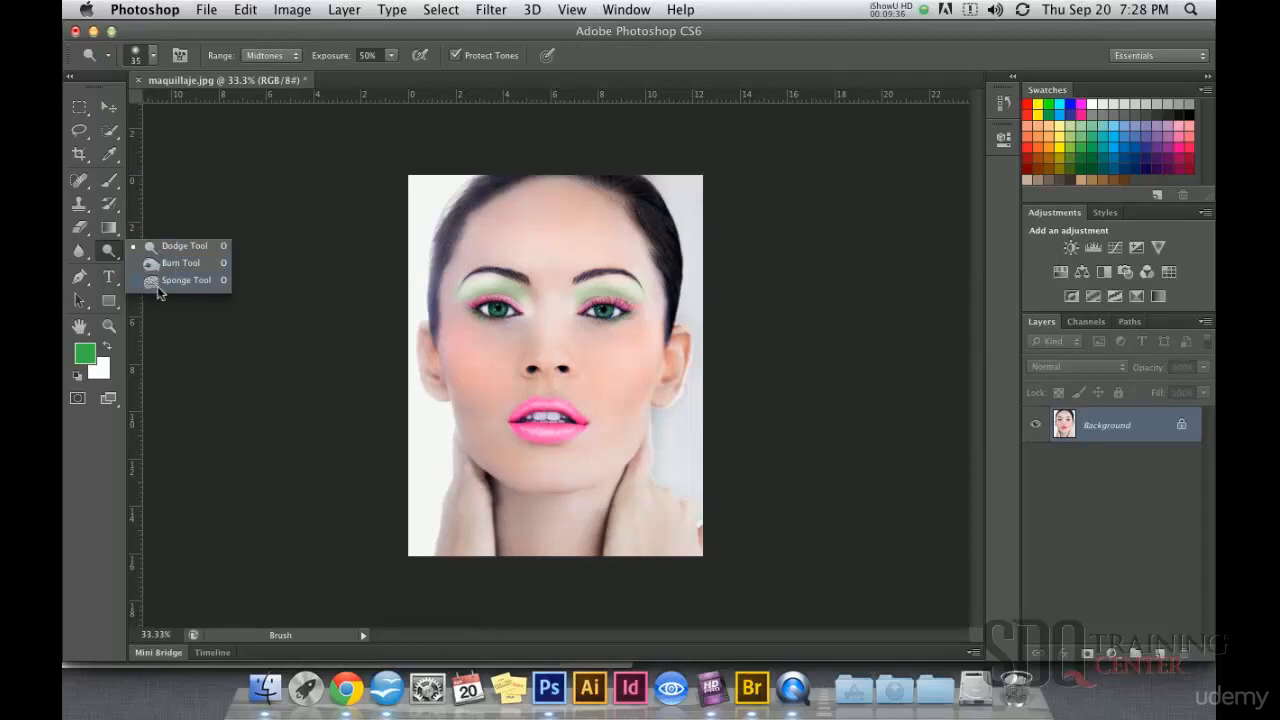
click(184, 283)
key(v)
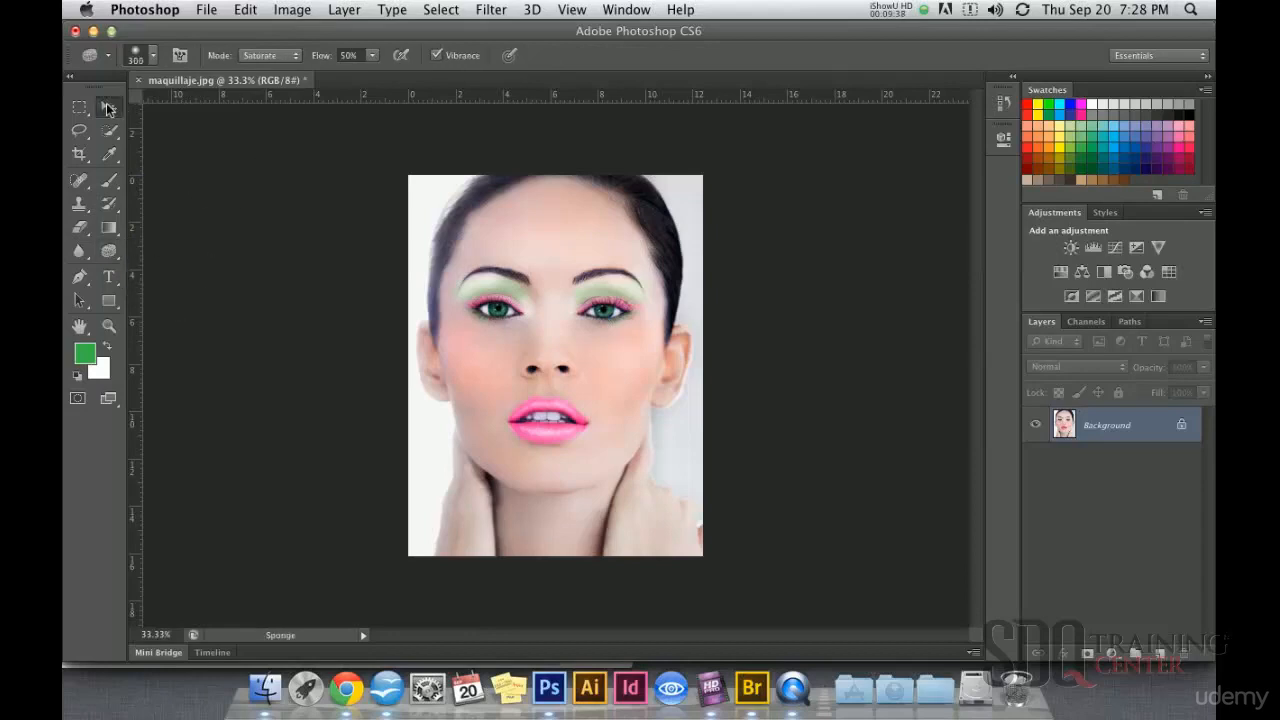